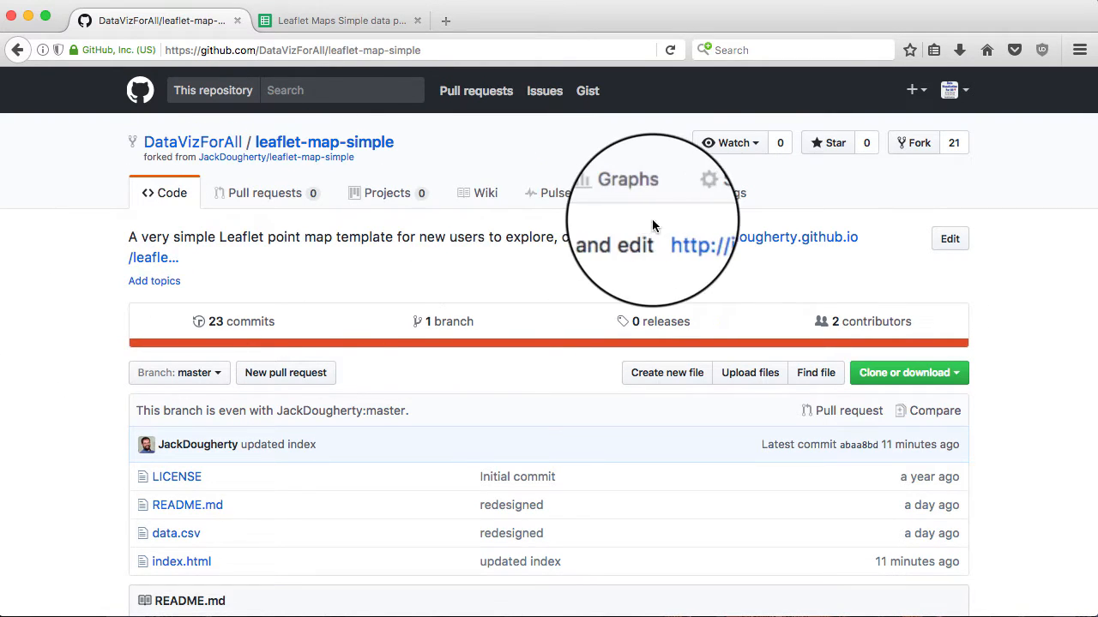
Set the GitHub Pages source to the master branch in the repository Settings
left_click(722, 199)
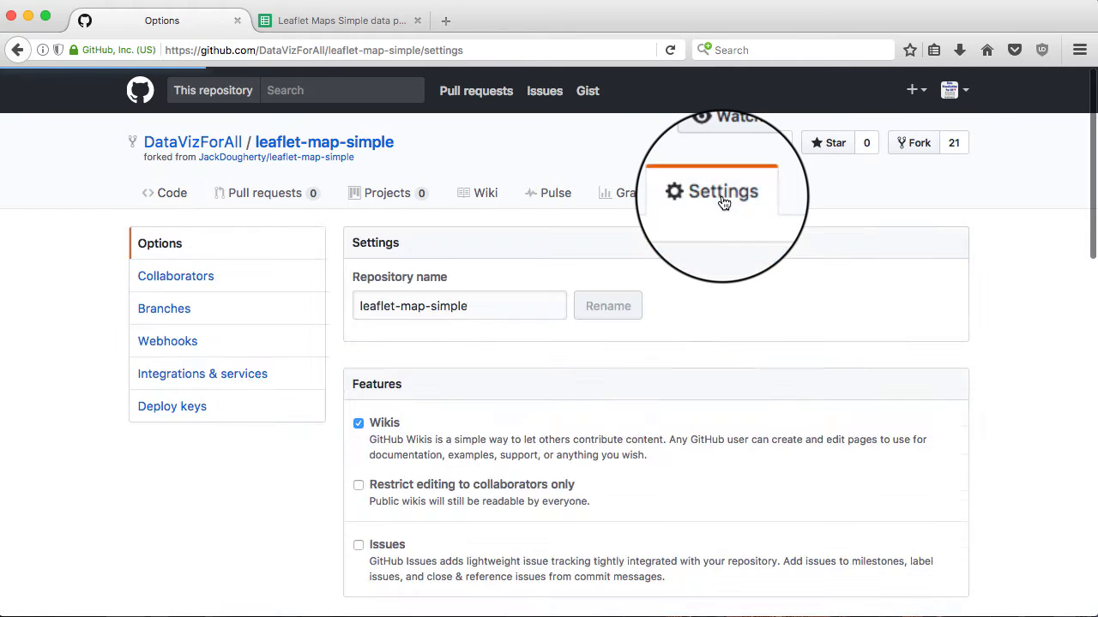
scroll(713, 323, "down", 2)
scroll(712, 323, "down", 10)
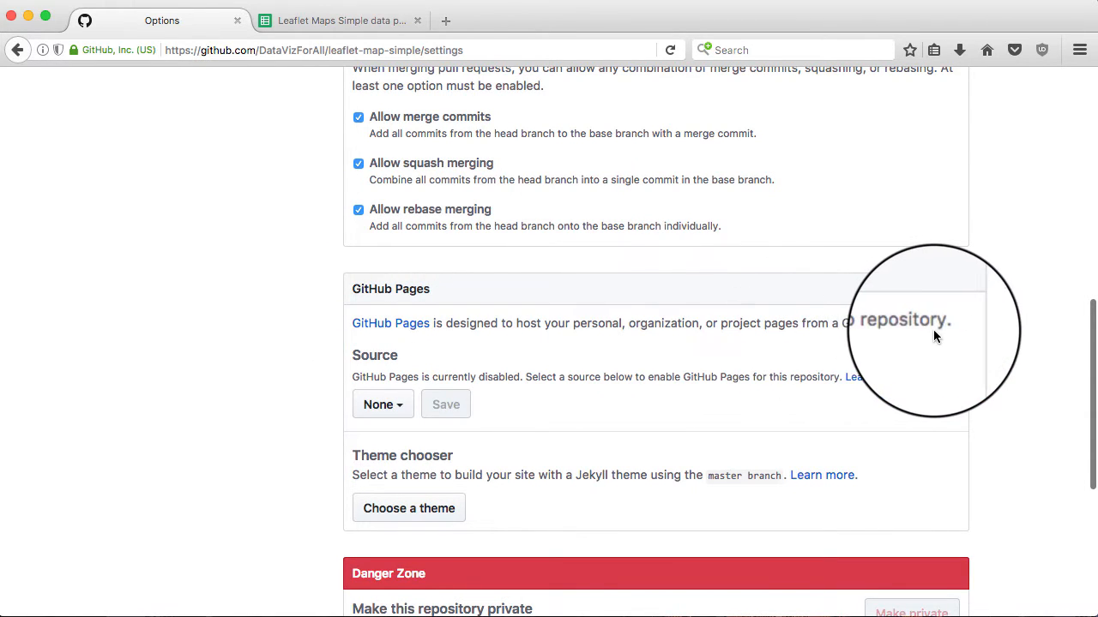
left_click(394, 408)
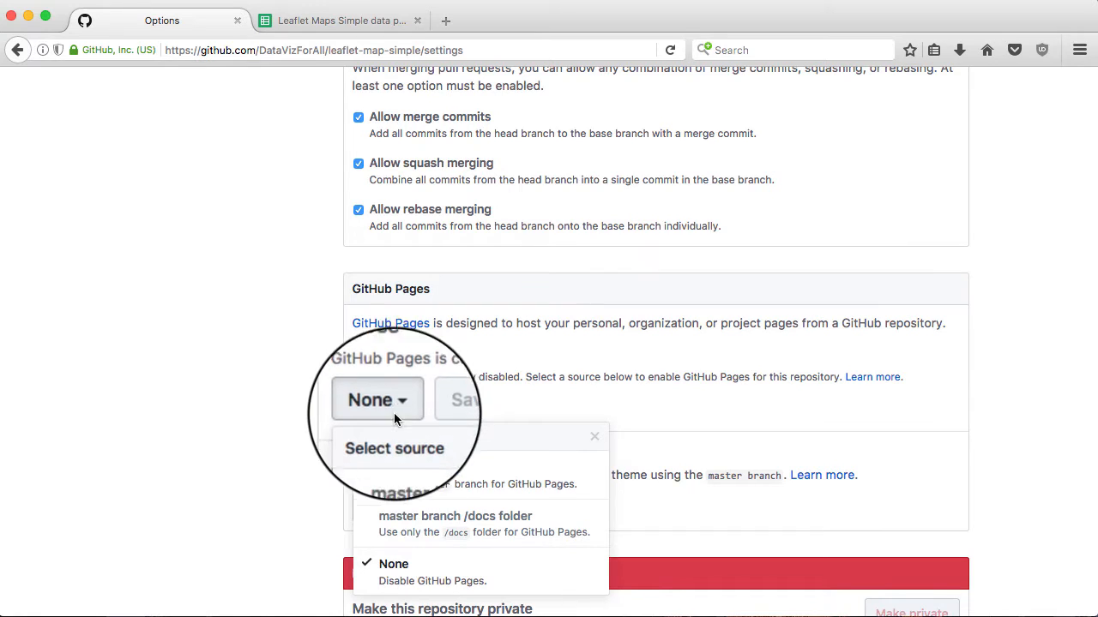
left_click(409, 470)
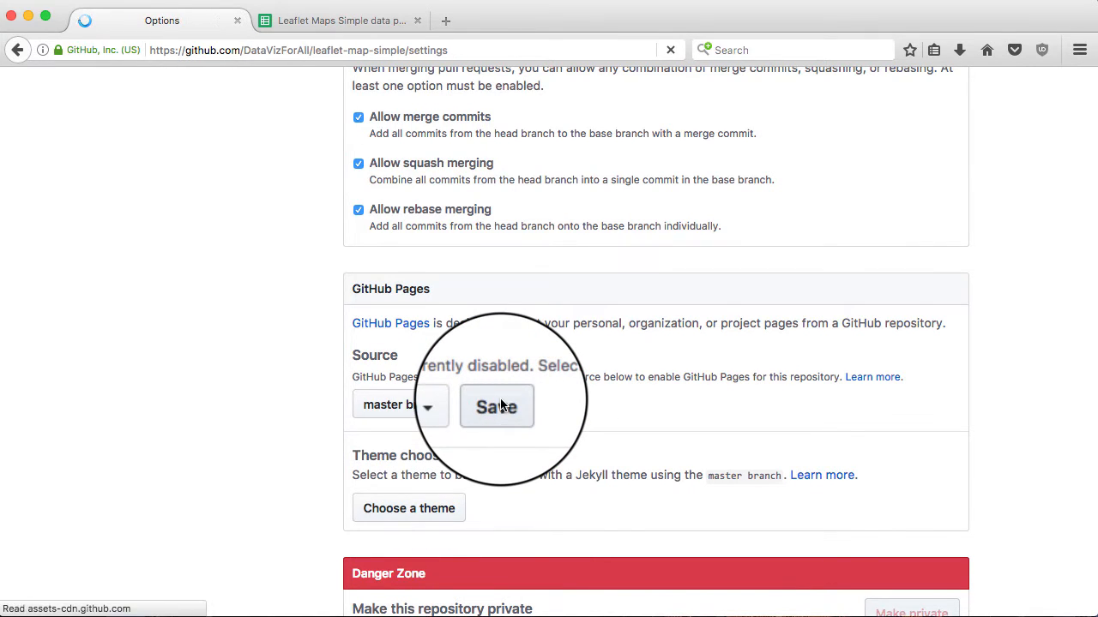
Copy the published site address datavizforall.github.io/leaflet-map-simple/
scroll(502, 404, "down", 5)
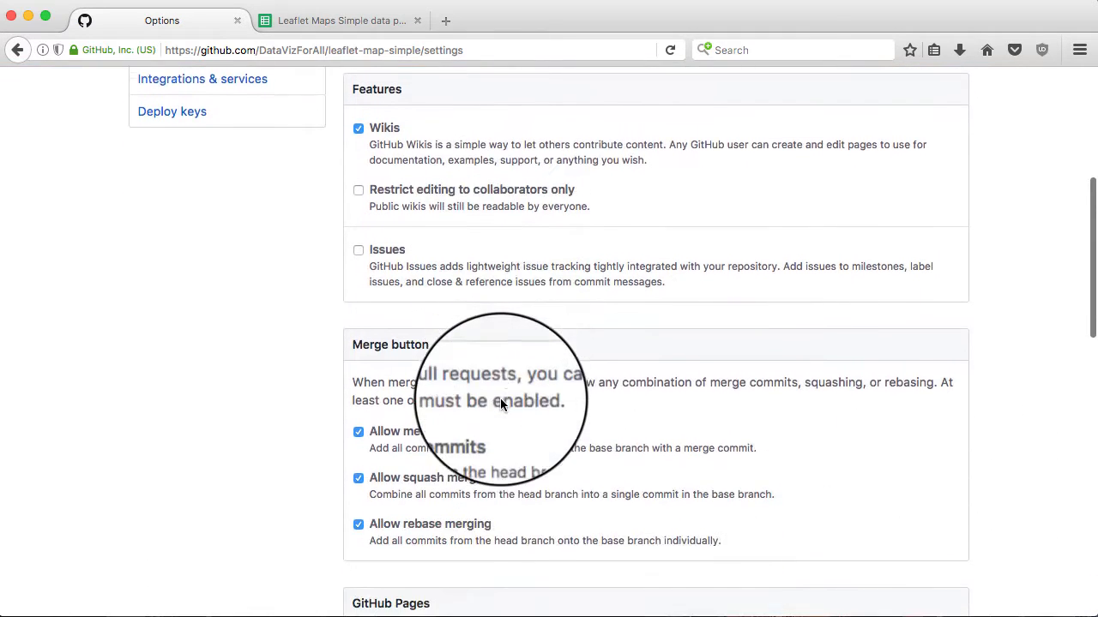
scroll(500, 398, "down", 4)
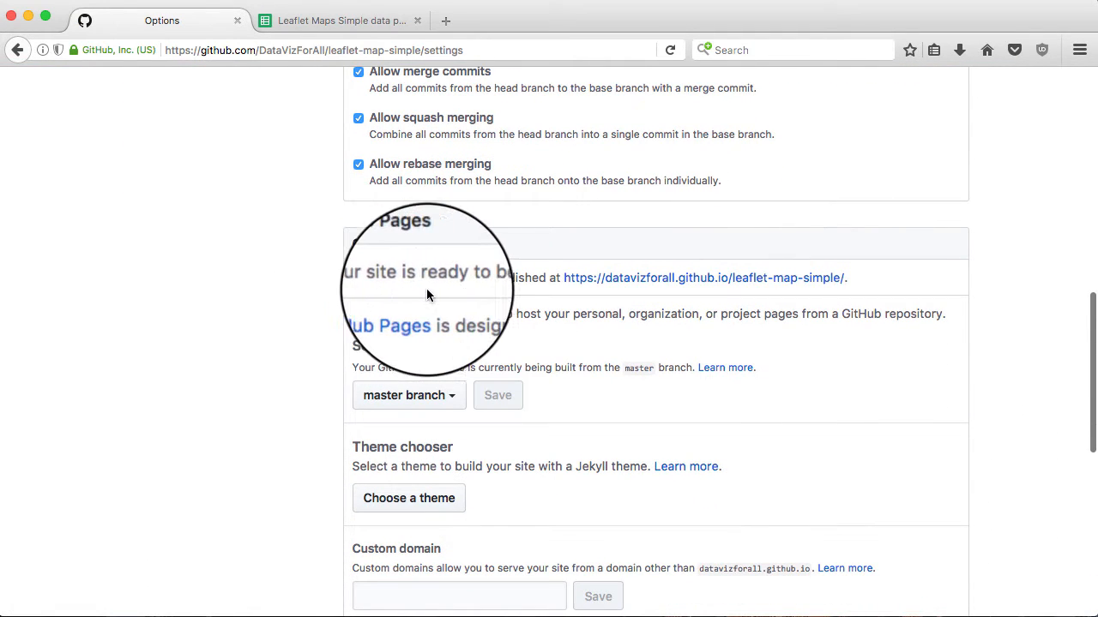
right_click(687, 278)
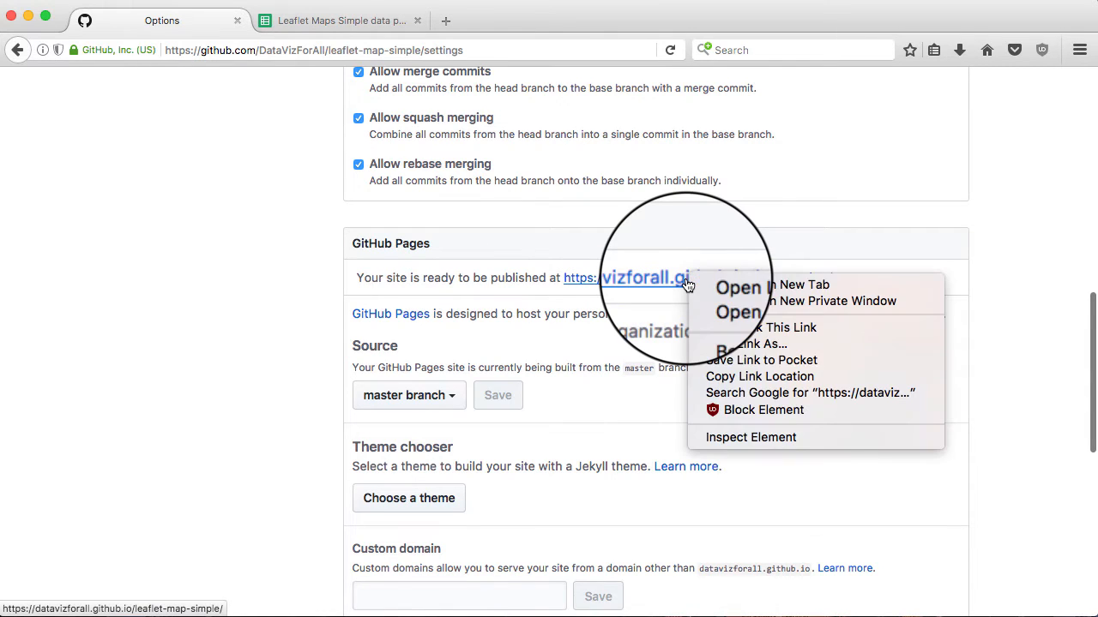
left_click(738, 379)
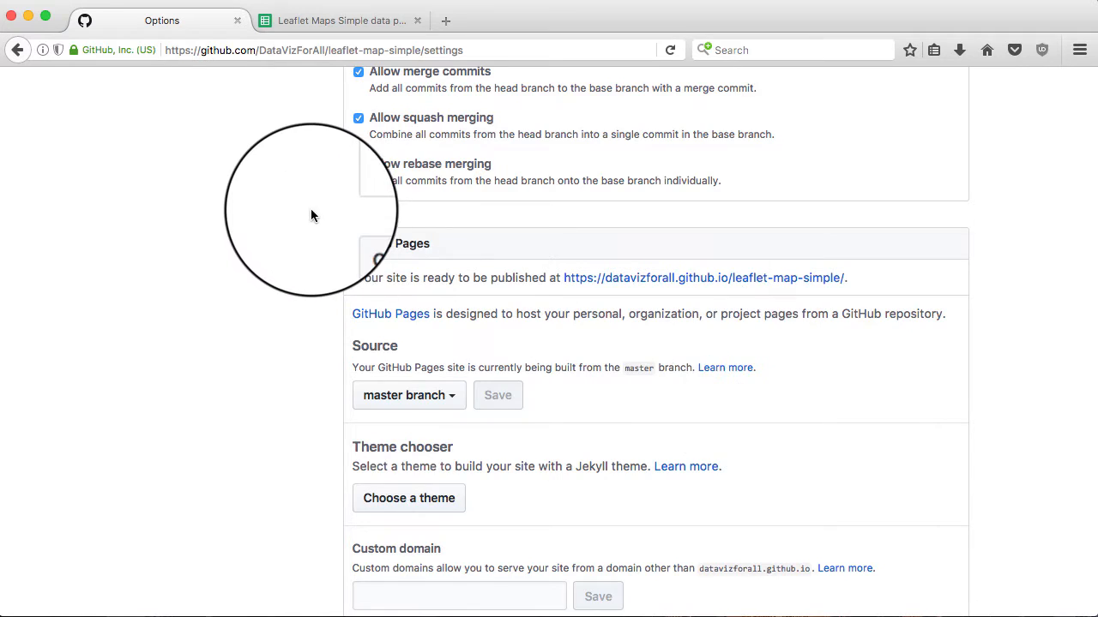
scroll(311, 211, "up", 10)
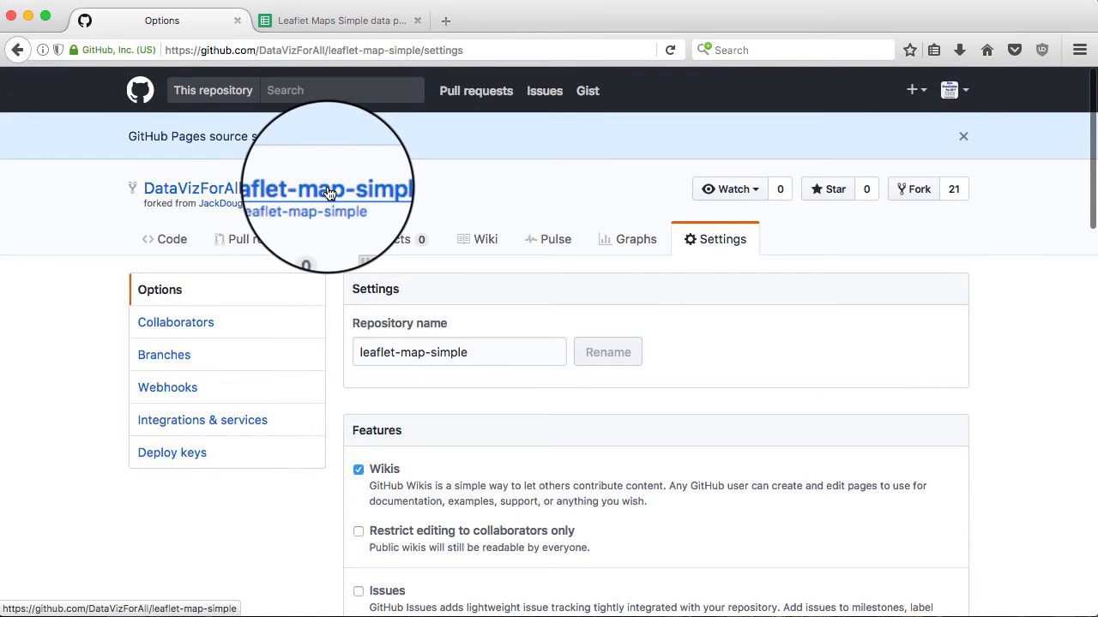
Open README.md for editing and zoom the browser page to 120%
left_click(329, 192)
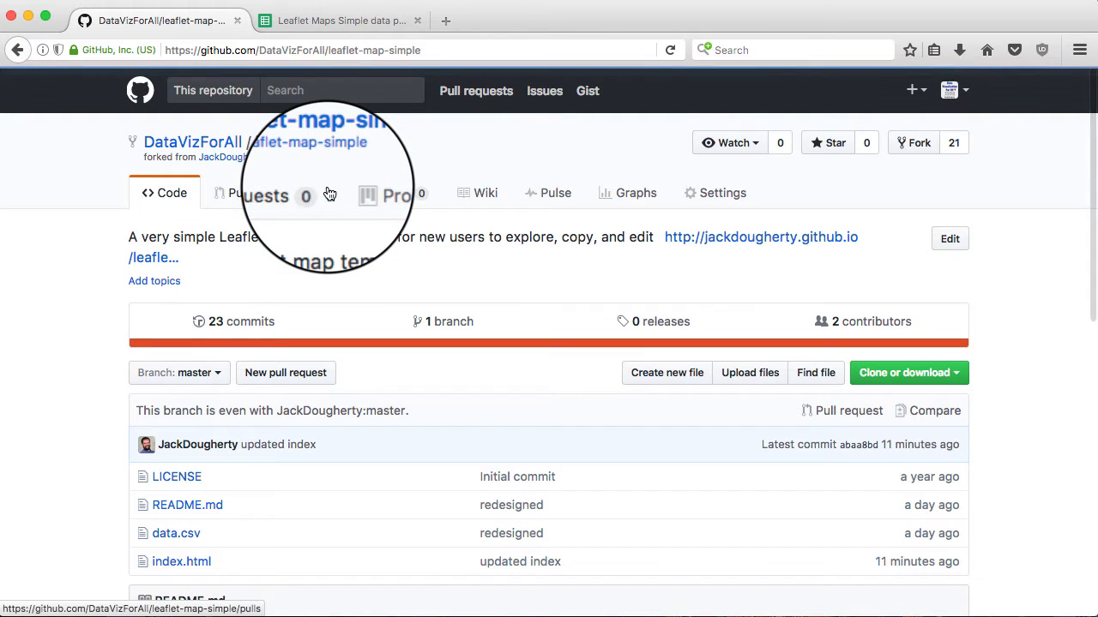
scroll(124, 333, "down", 2)
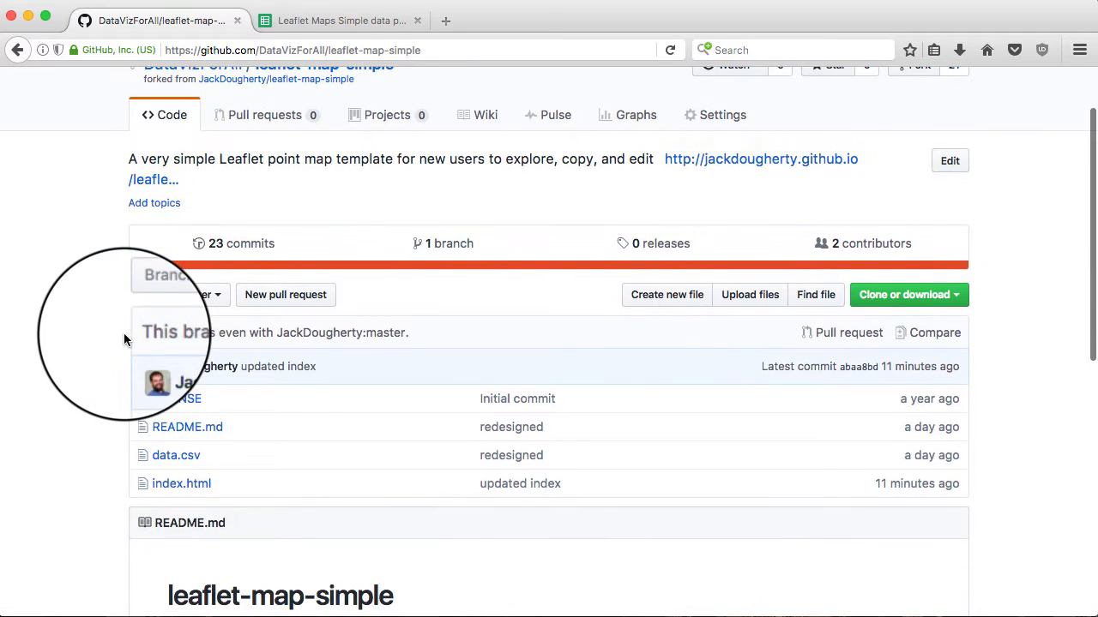
left_click(178, 431)
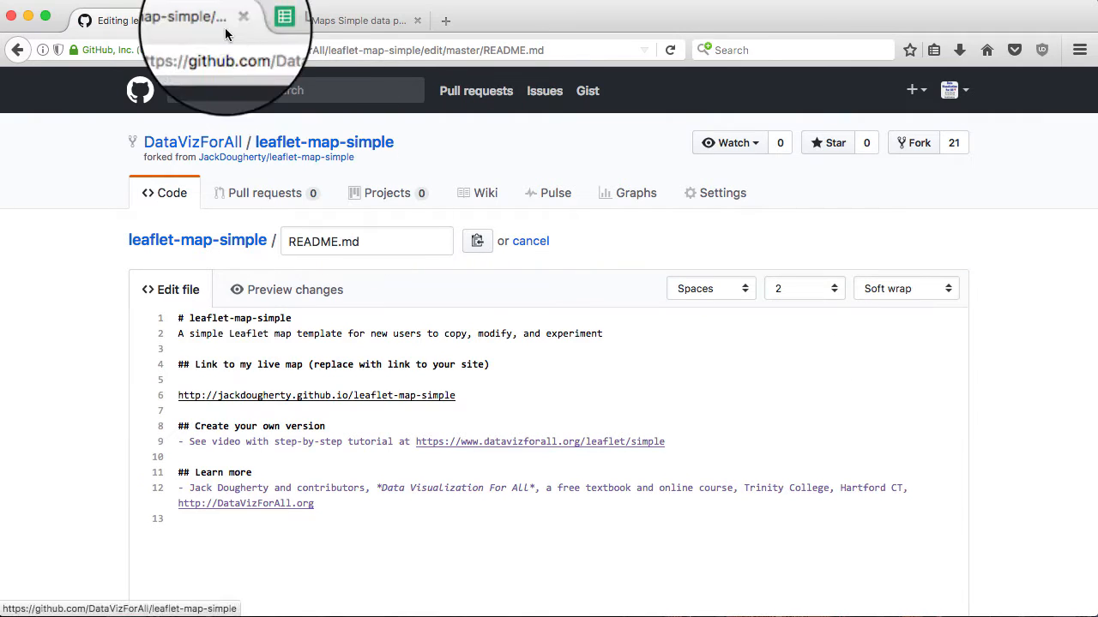
left_click(185, 4)
mouse_move(202, 52)
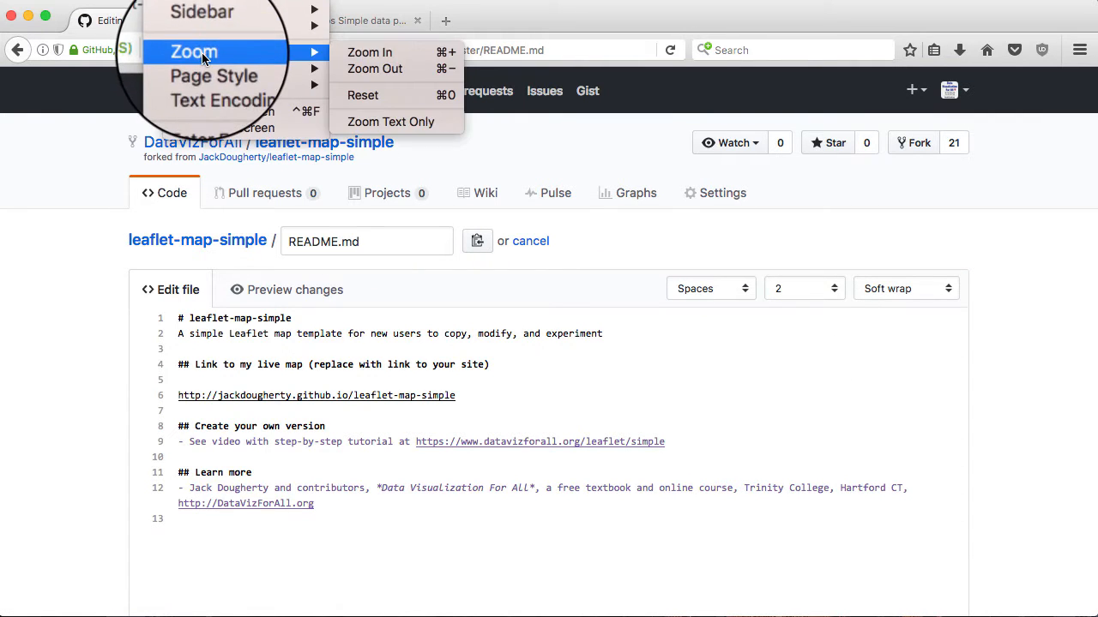
left_click(386, 51)
left_click(184, 4)
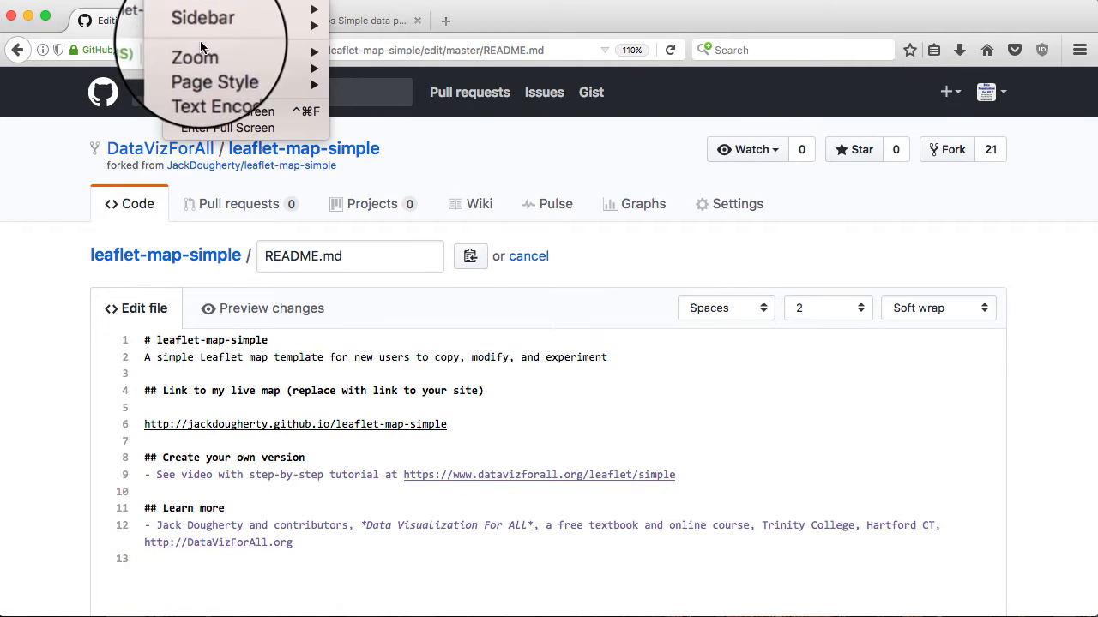
mouse_move(213, 54)
left_click(370, 53)
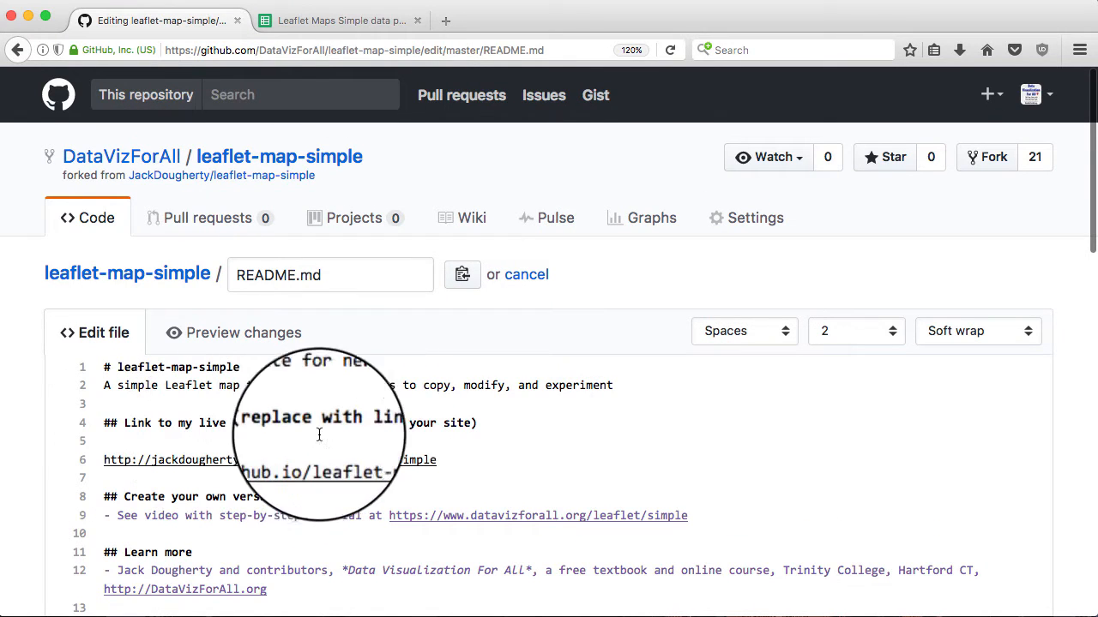
left_click_drag(449, 461, 86, 461)
key("BackSpace")
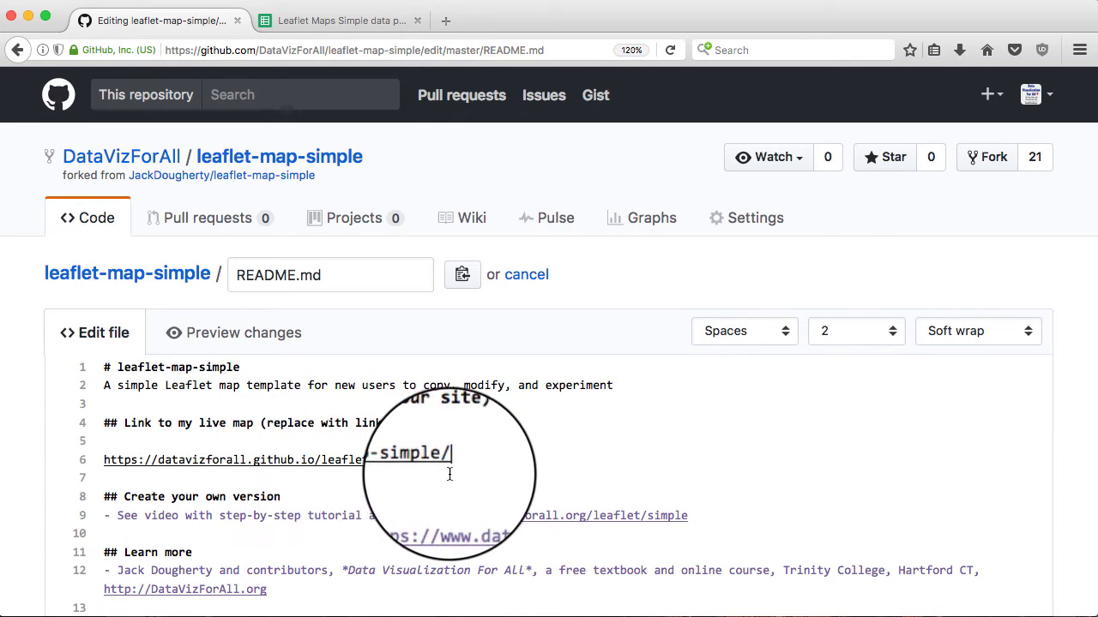
scroll(620, 446, "down", 10)
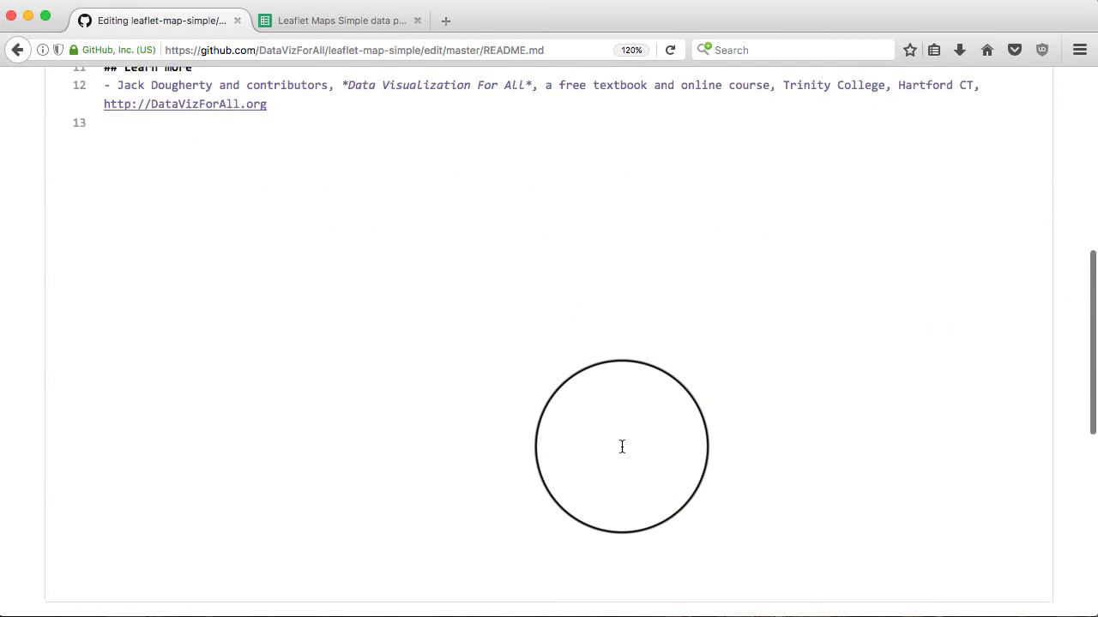
scroll(622, 446, "down", 5)
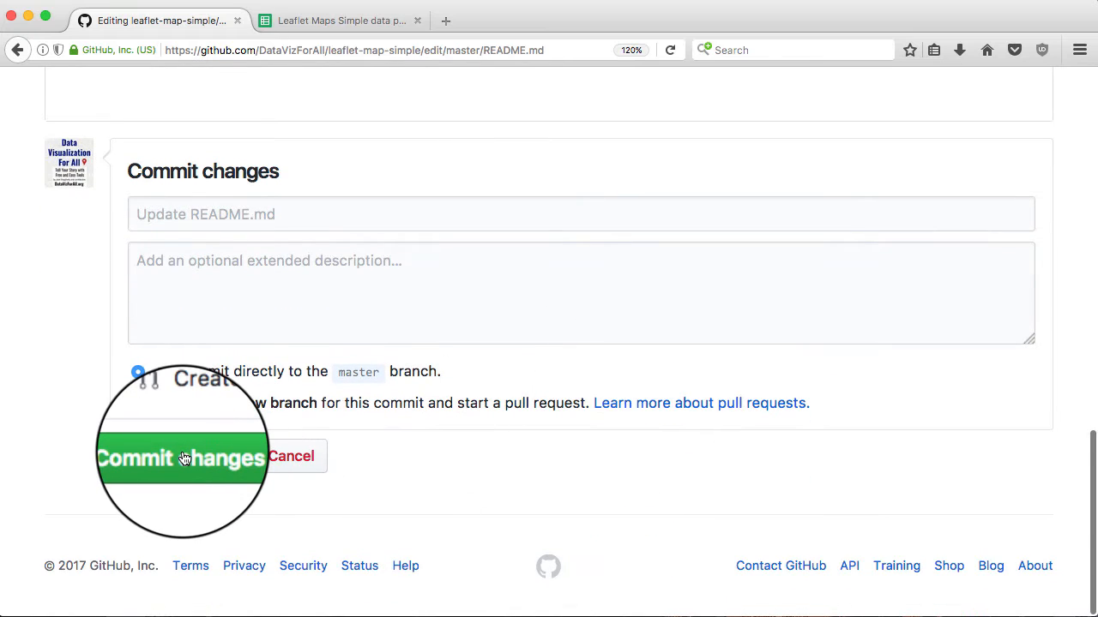
left_click(182, 458)
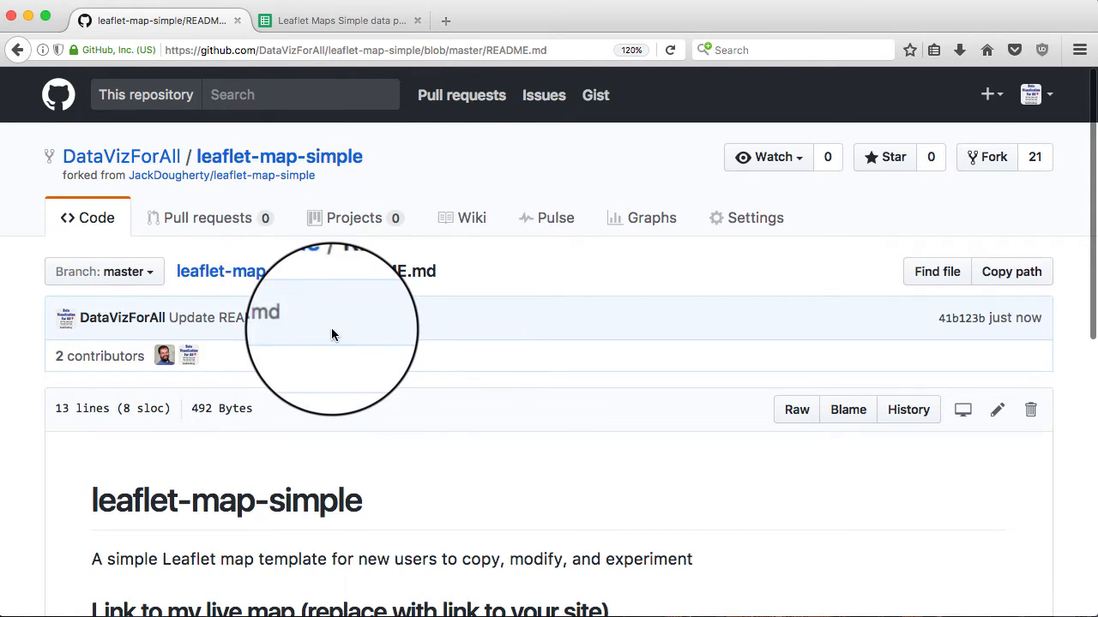
Open the live Hartford map in a new tab, test zooming in and out, then return to GitHub
scroll(334, 335, "down", 3)
scroll(334, 336, "down", 1)
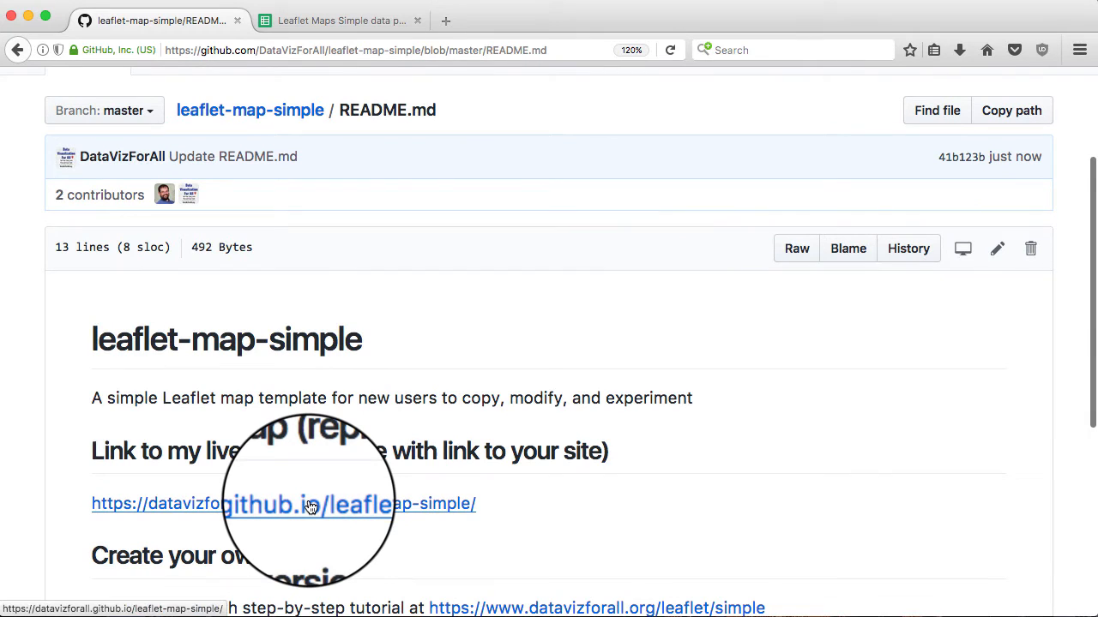
right_click(311, 508)
left_click(347, 511)
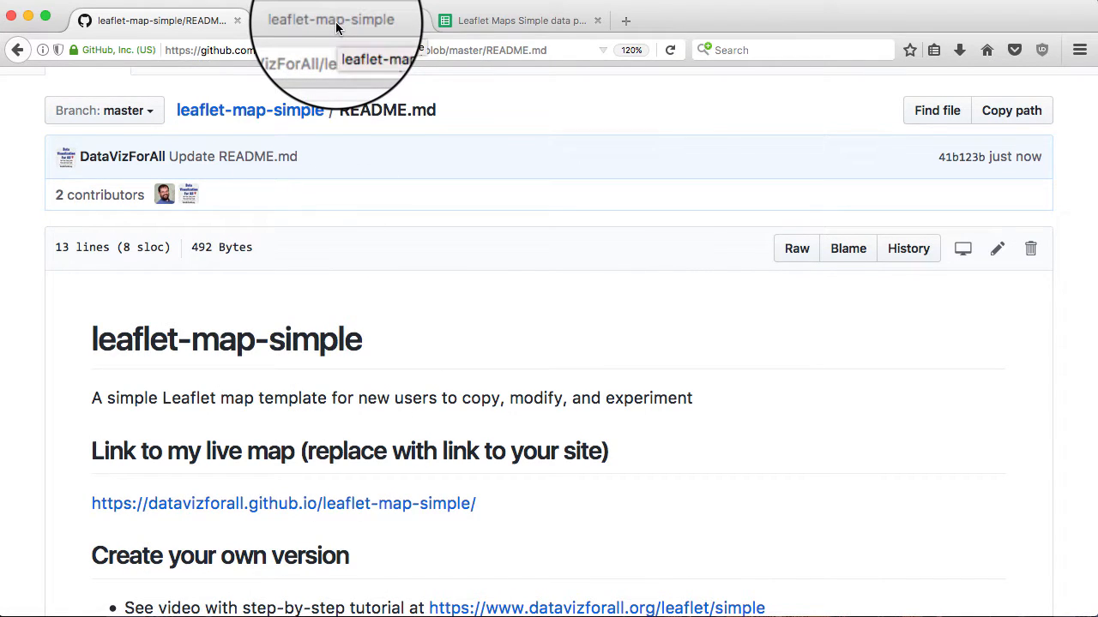
left_click(335, 28)
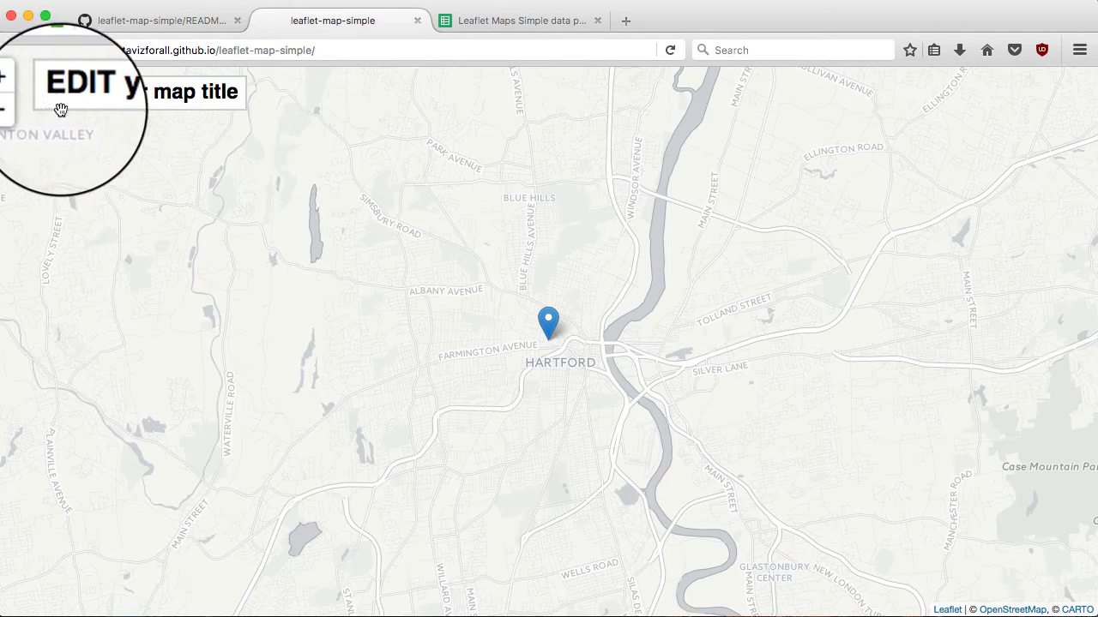
left_click(19, 88)
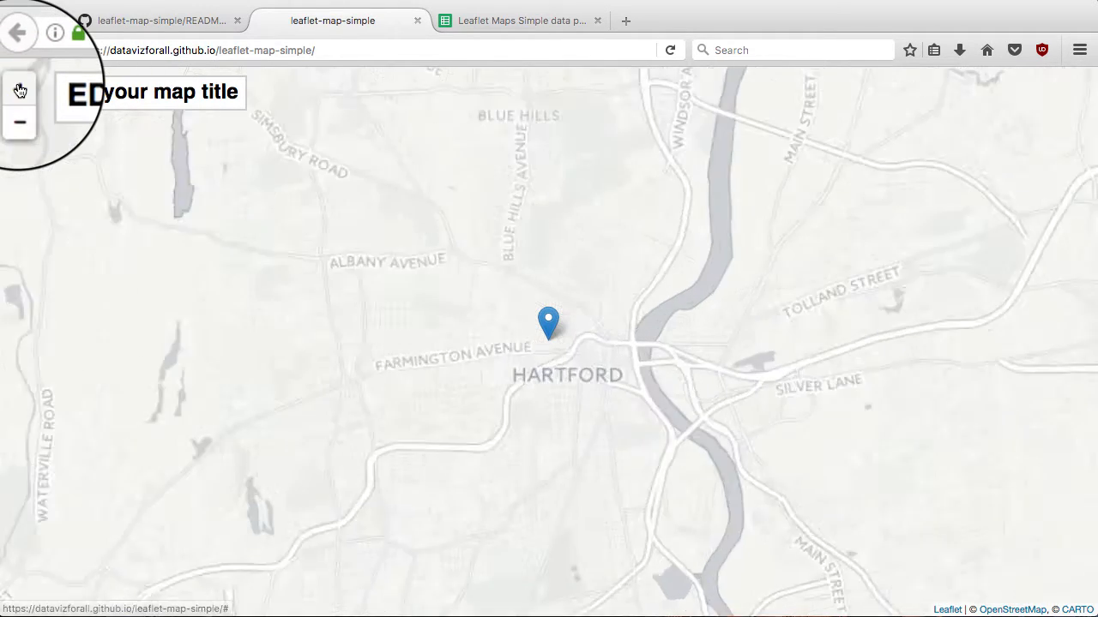
left_click(19, 113)
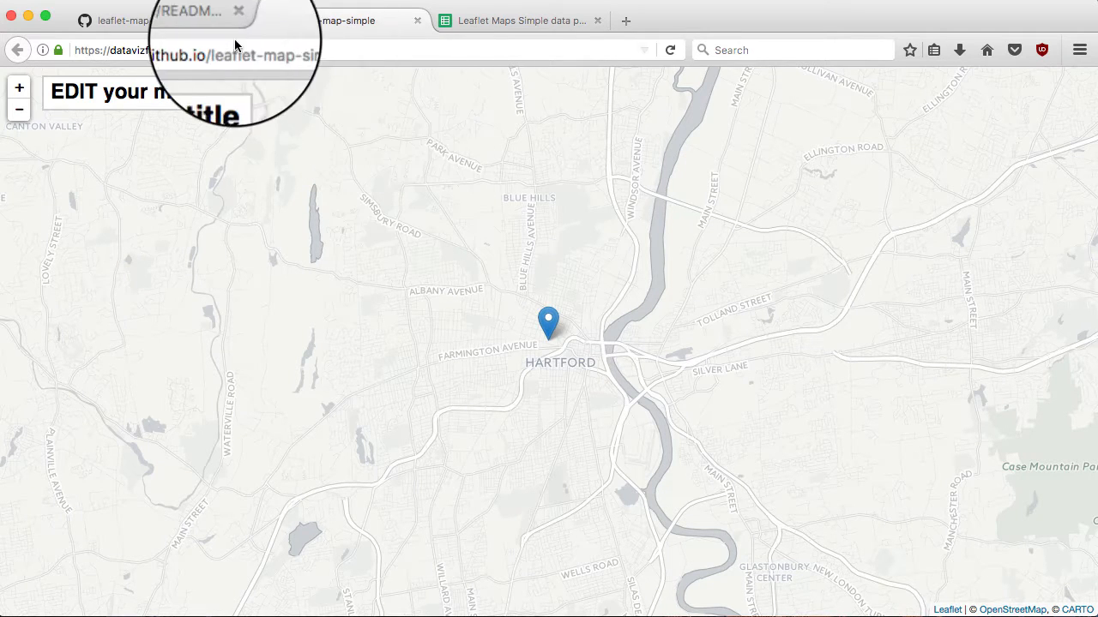
left_click(177, 19)
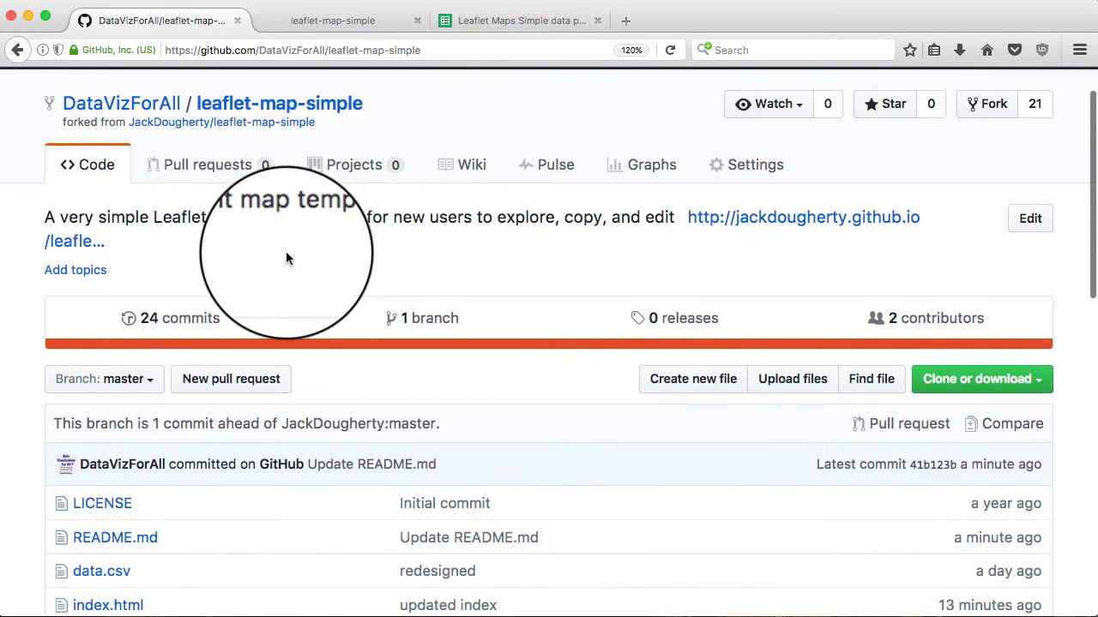
Replace 'EDIT your map title' in index.html with 'Higher Ed in Hartford Region' and commit as 'Update index.html'
scroll(285, 252, "down", 4)
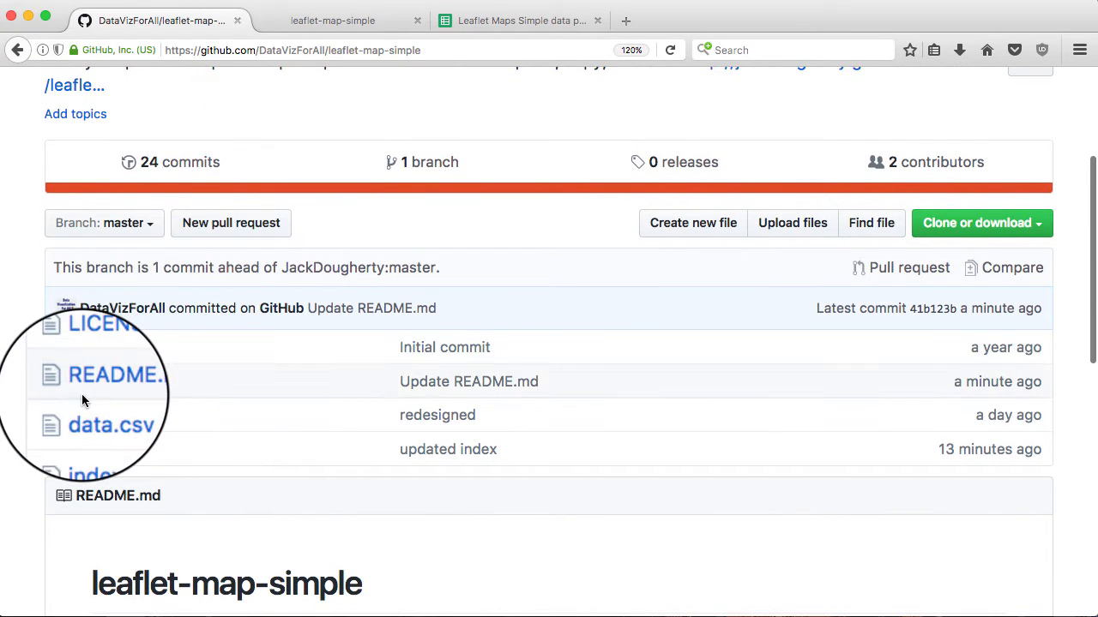
left_click(100, 455)
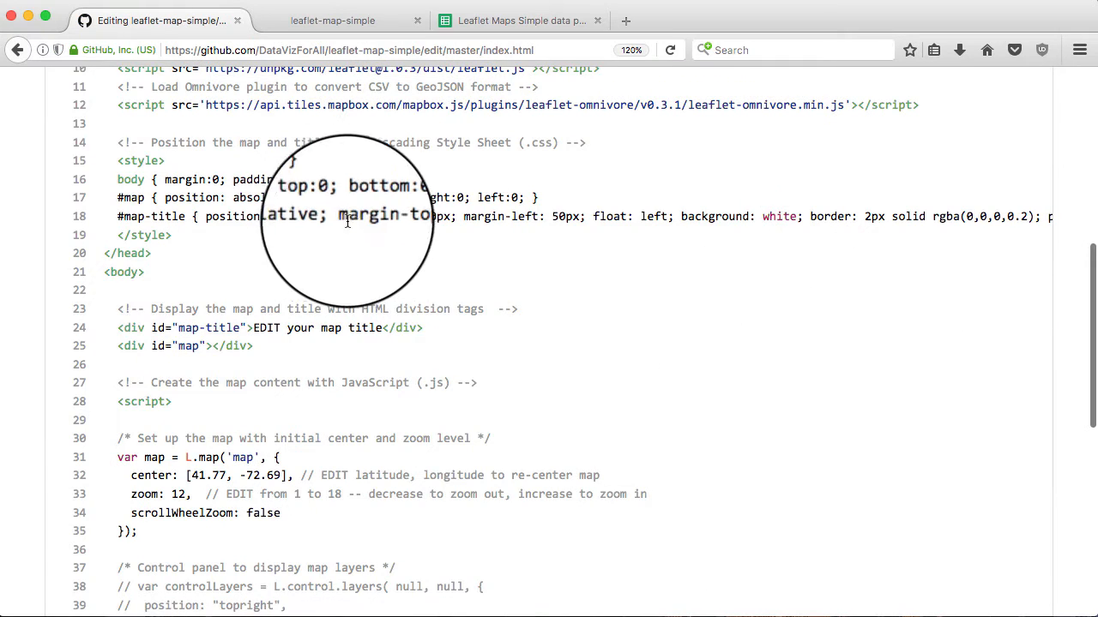
scroll(360, 210, "up", 10)
scroll(313, 210, "down", 4)
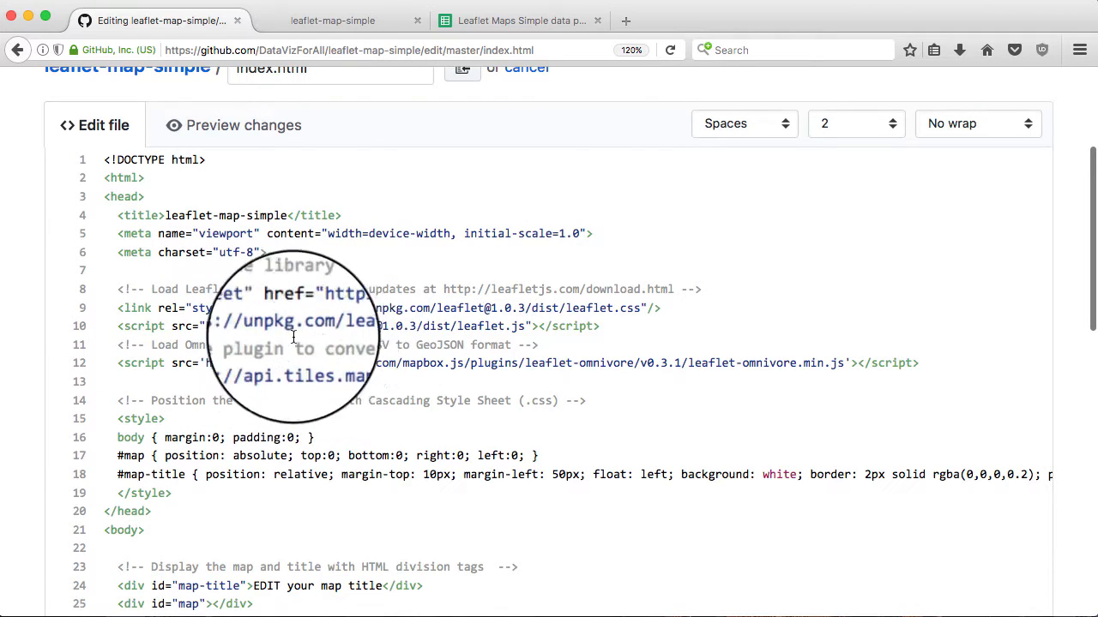
scroll(228, 343, "down", 3)
scroll(226, 343, "down", 3)
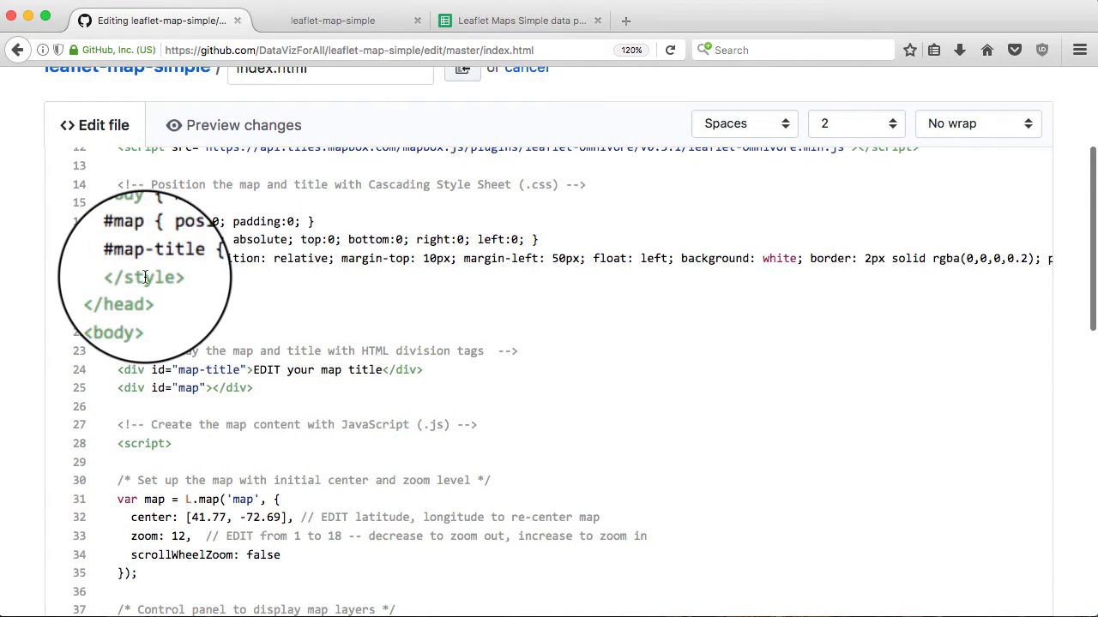
scroll(150, 257, "down", 4)
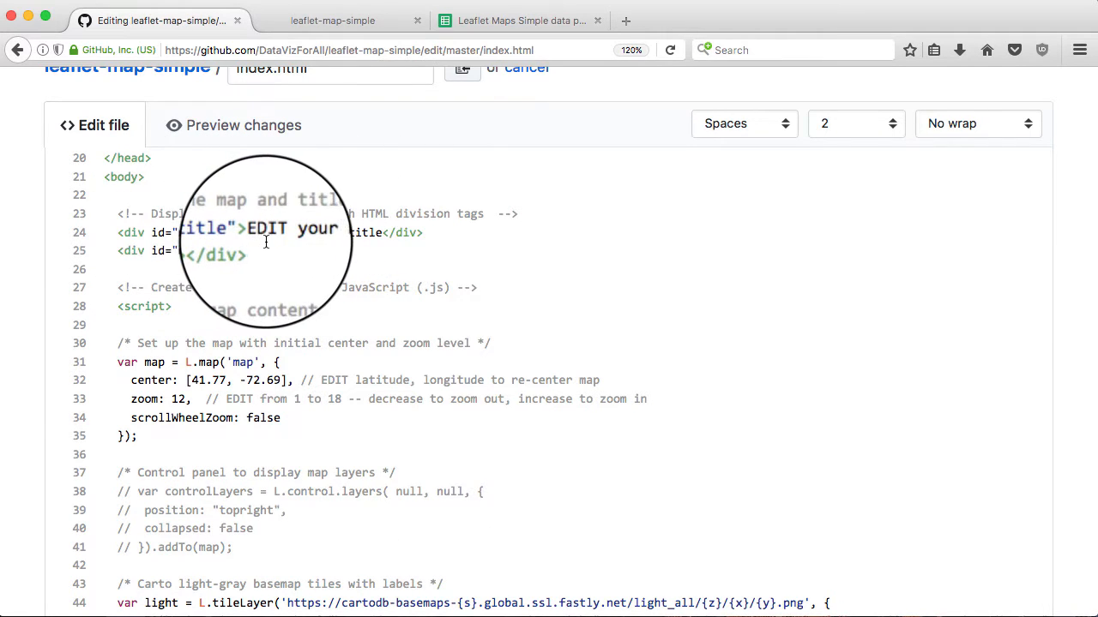
left_click_drag(254, 232, 379, 233)
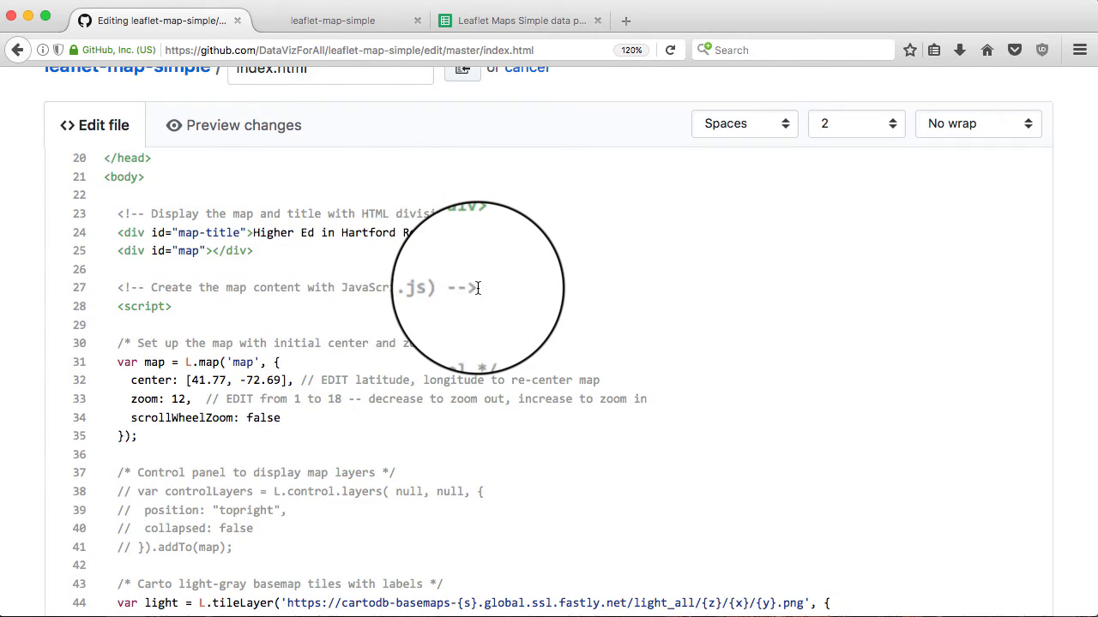
scroll(478, 288, "down", 8)
scroll(477, 288, "down", 18)
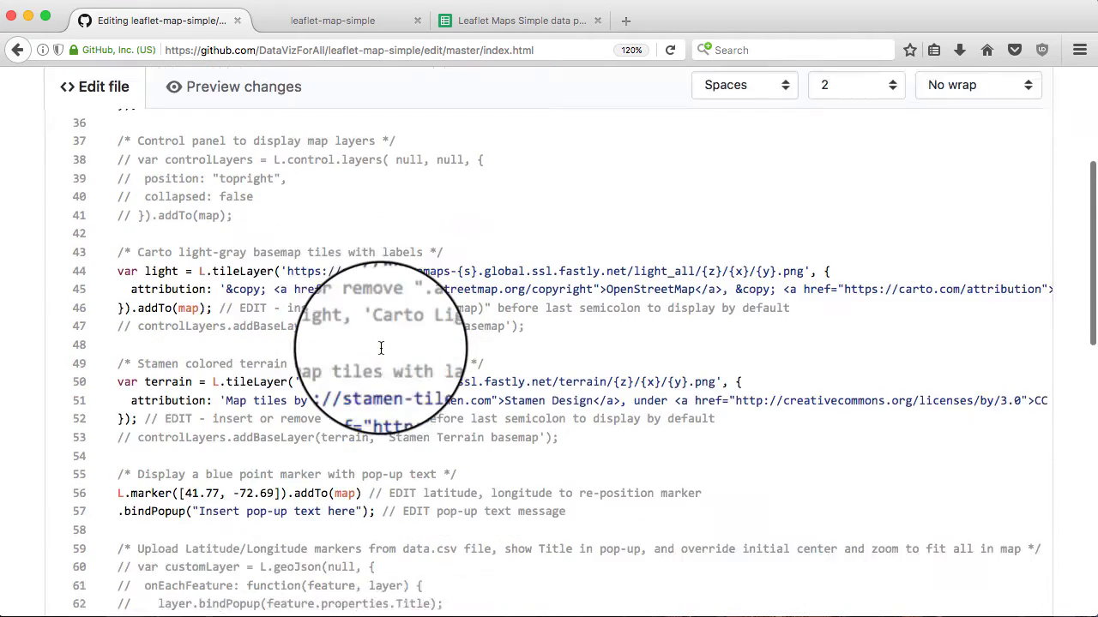
scroll(381, 348, "down", 3)
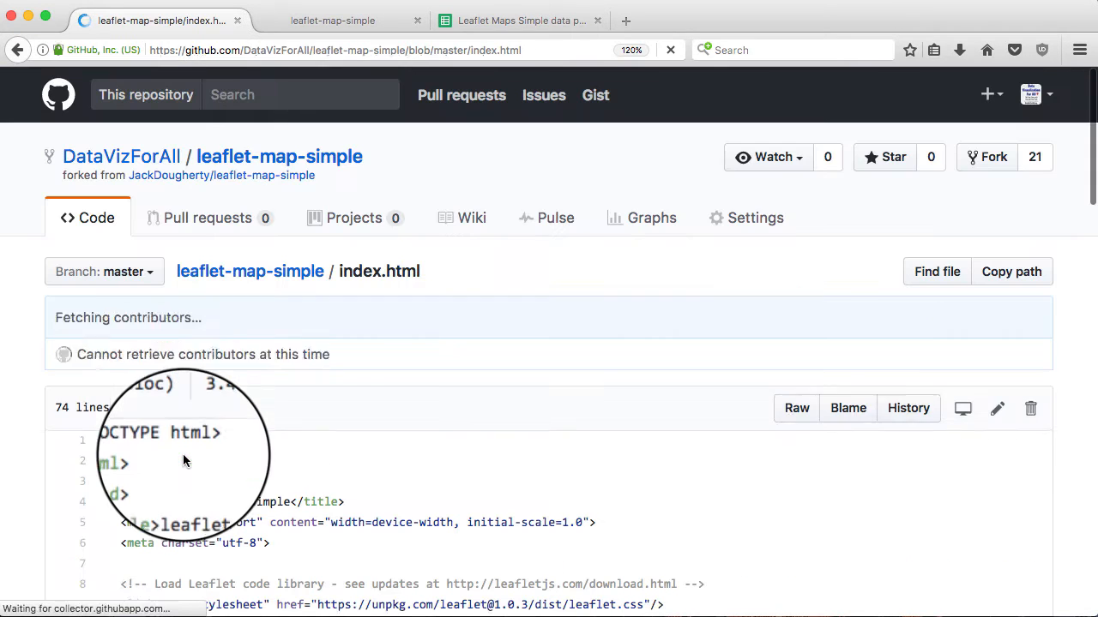
left_click(308, 24)
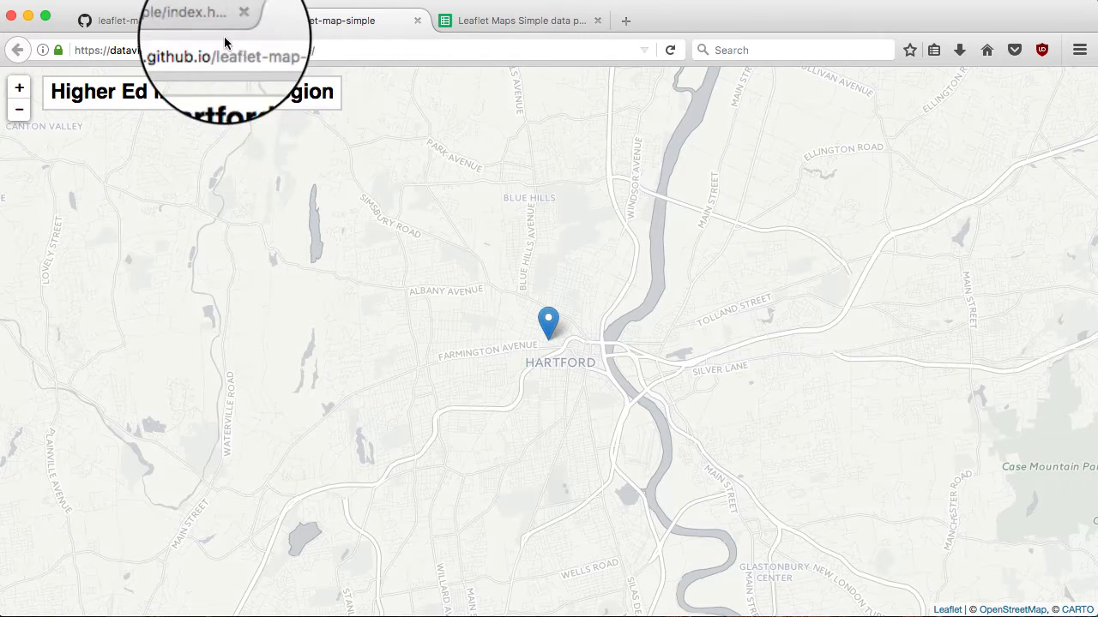
left_click(167, 23)
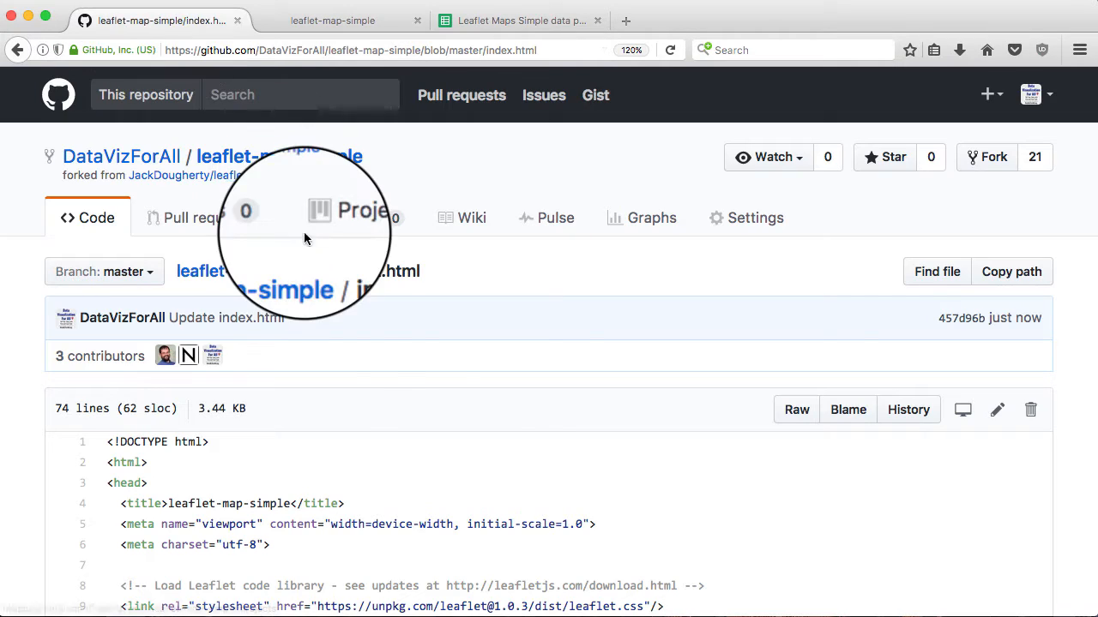
scroll(334, 386, "down", 1)
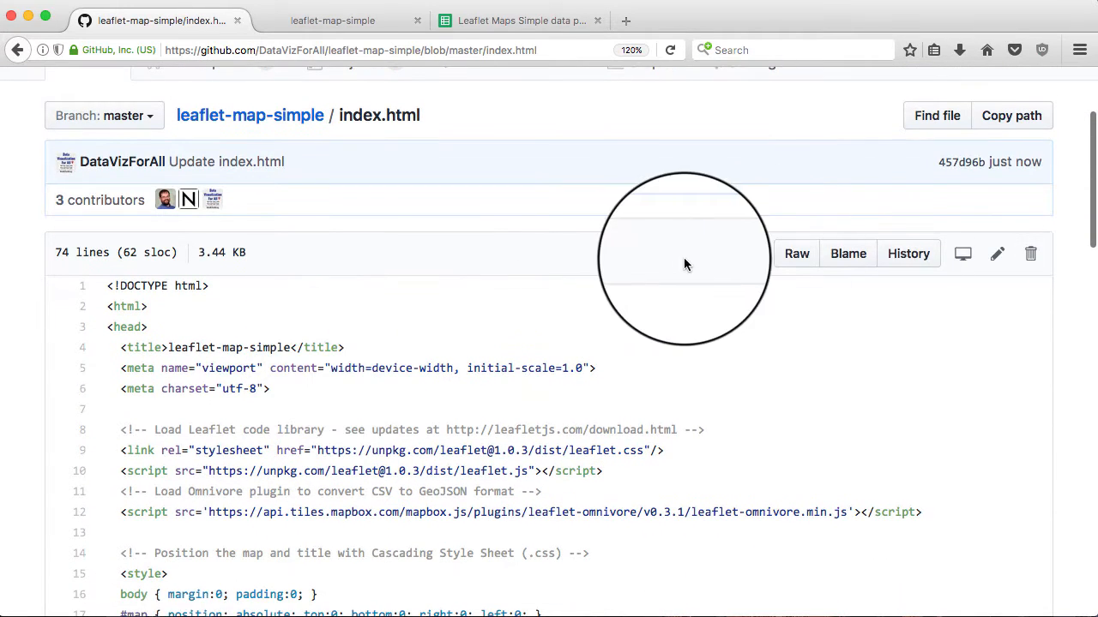
Change zoom: 12 to 8 on line 33 of index.html and commit
left_click(997, 257)
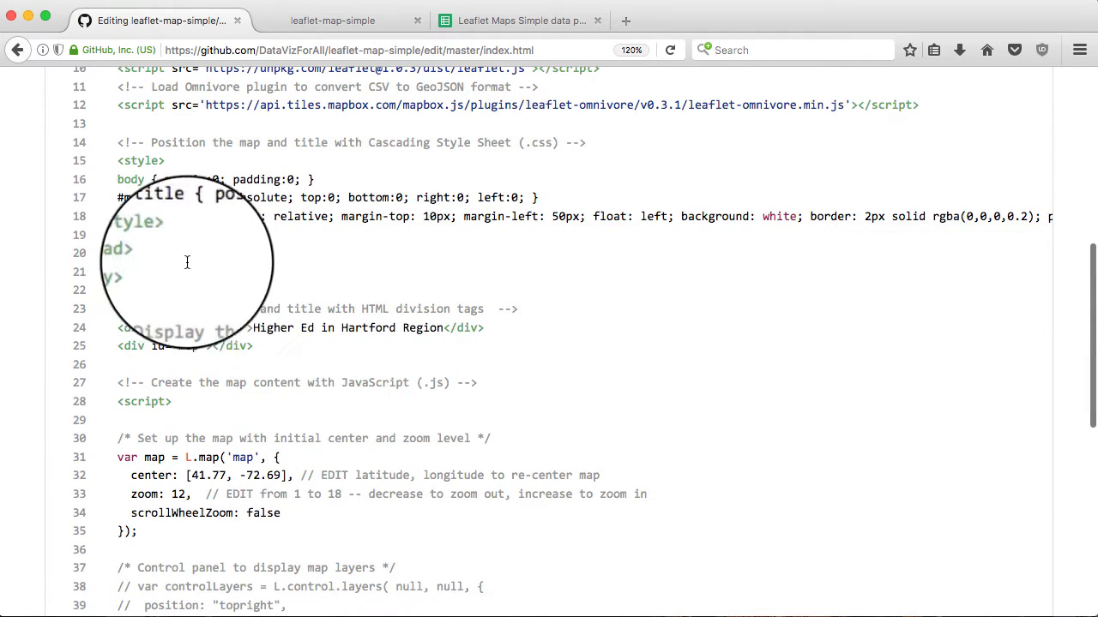
scroll(186, 292, "down", 3)
scroll(186, 310, "down", 3)
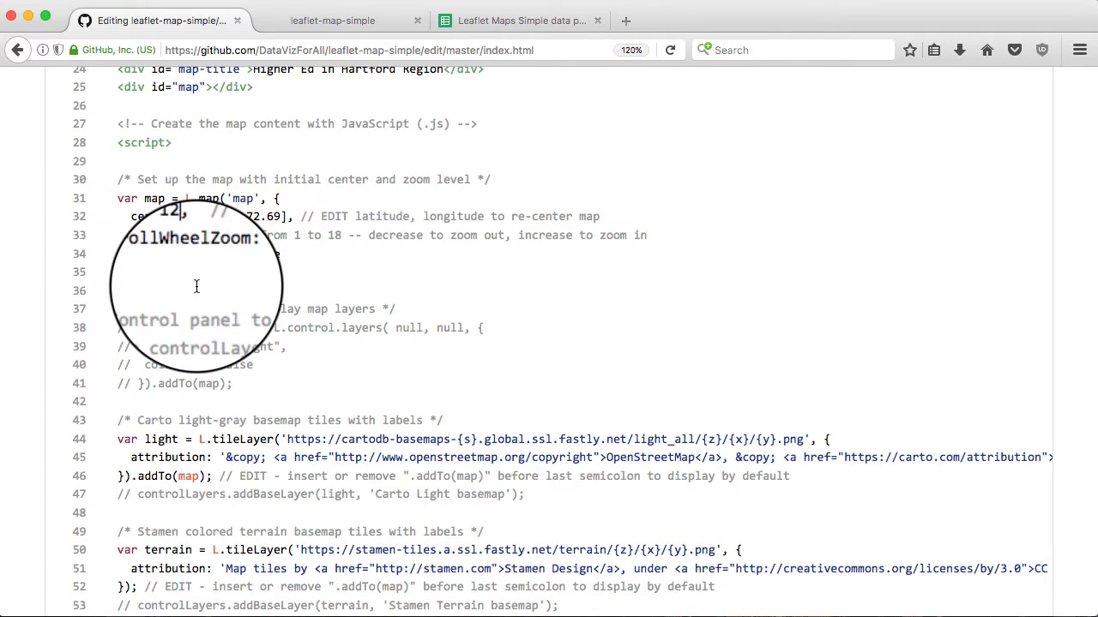
left_click(185, 235)
key("BackSpace")
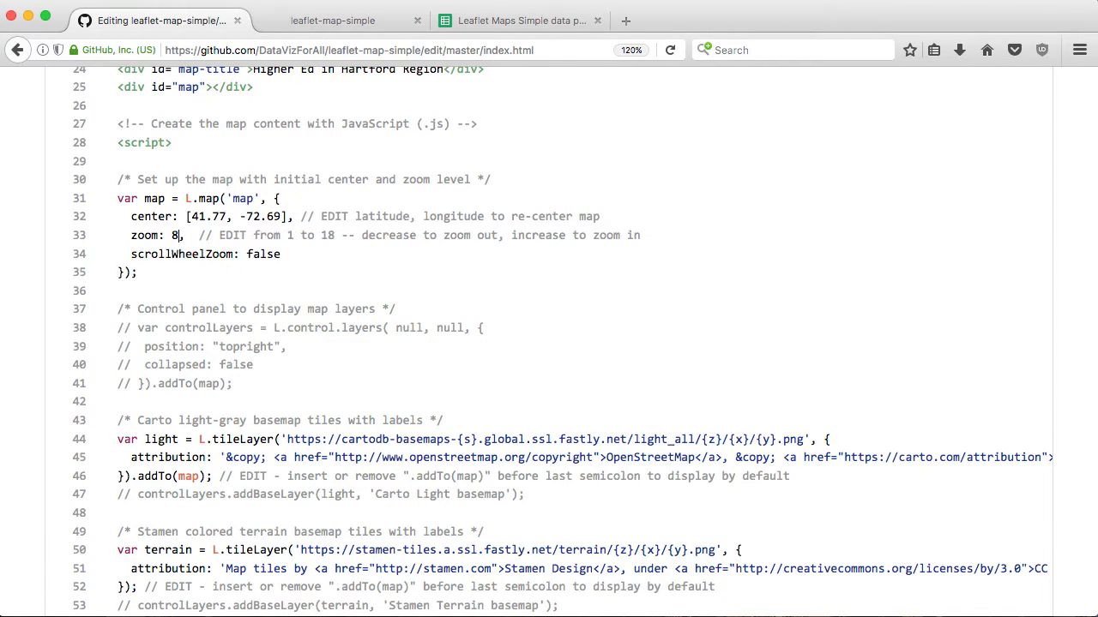
type("8")
scroll(268, 316, "down", 10)
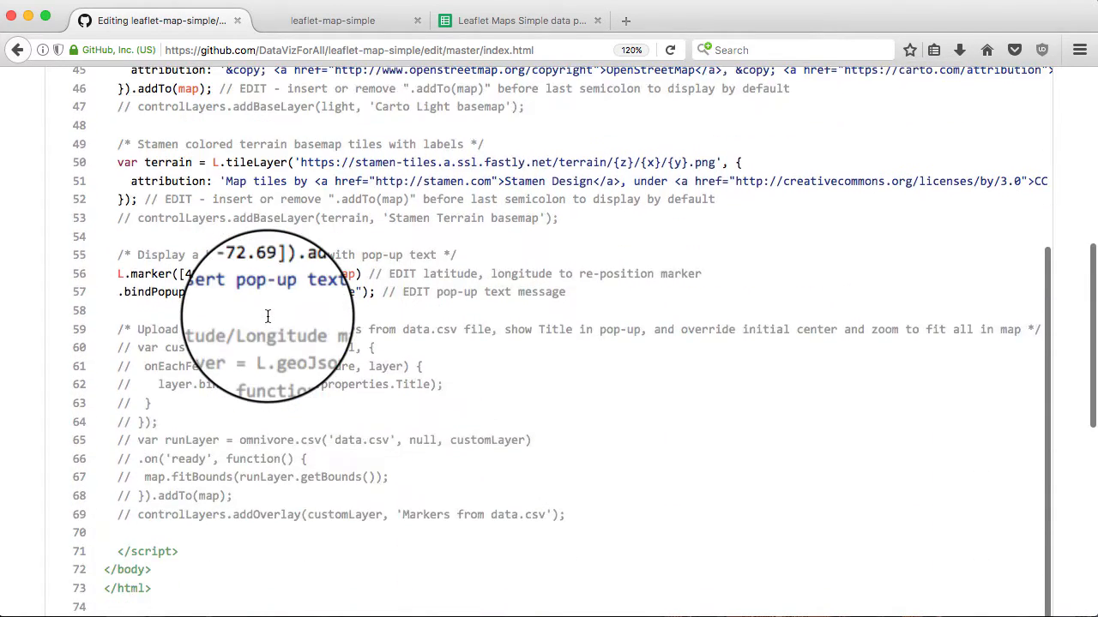
scroll(267, 316, "down", 15)
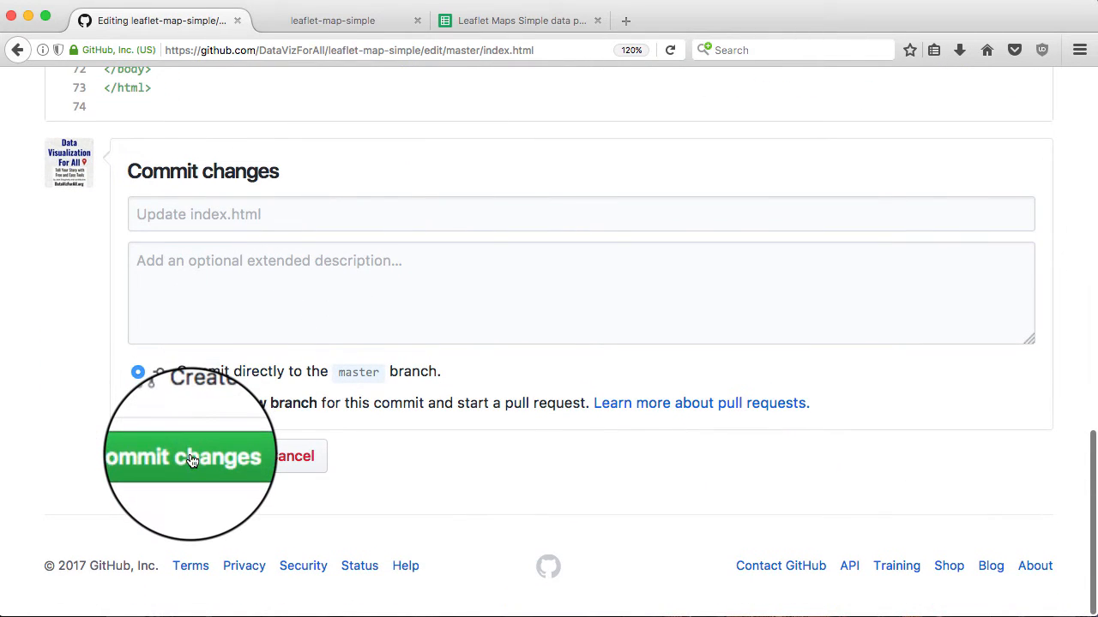
left_click(191, 461)
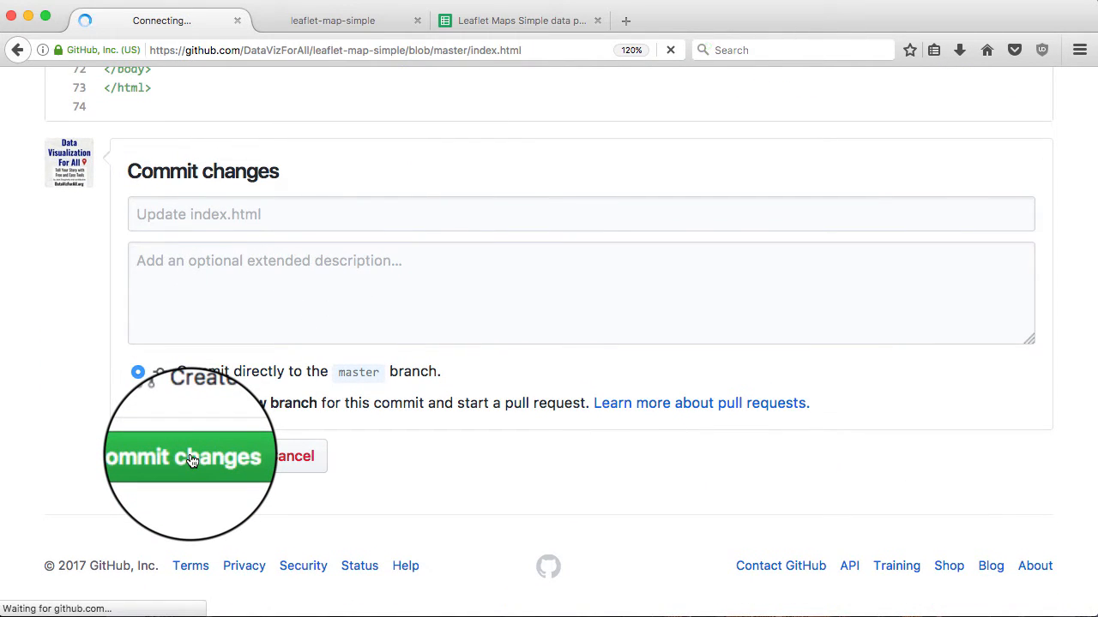
Reload the published map to see the wider regional view, then return to index.html on GitHub
left_click(302, 21)
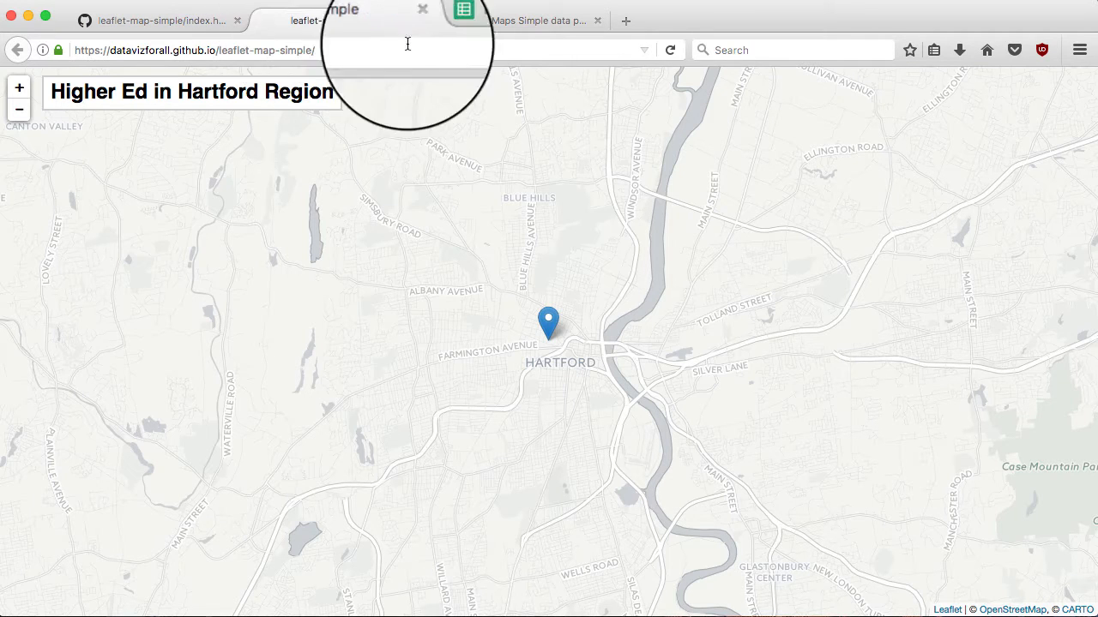
left_click(670, 50)
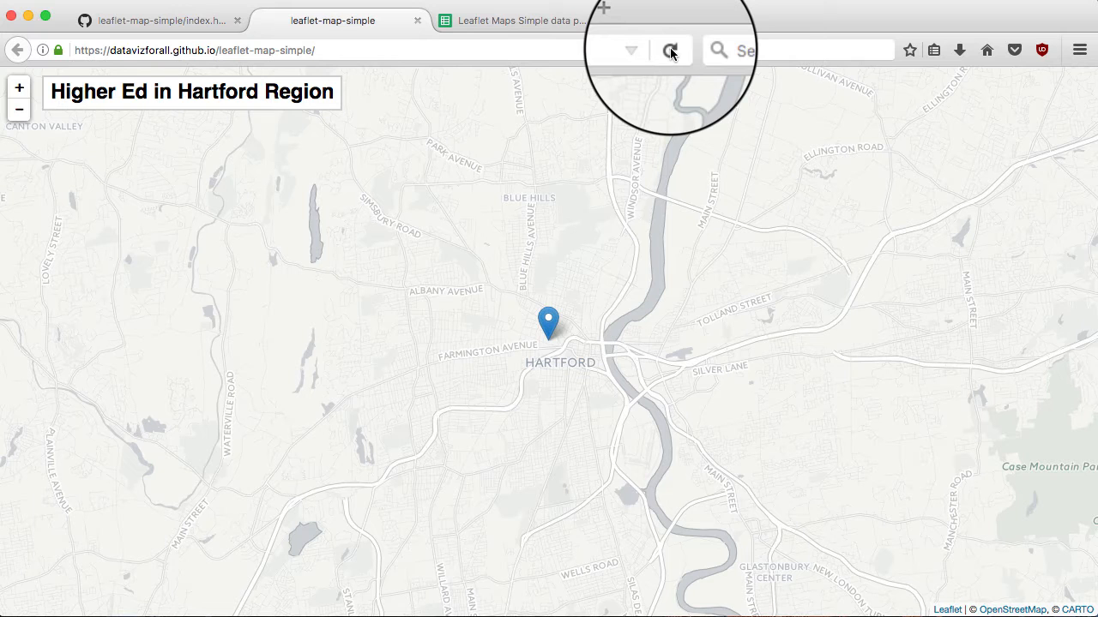
left_click(670, 50)
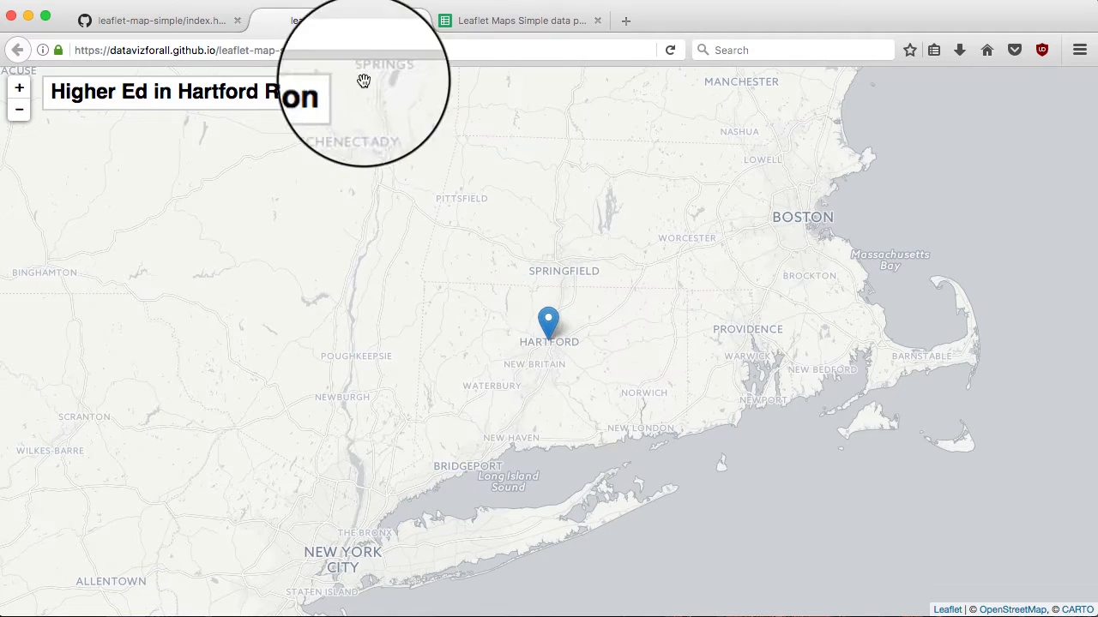
left_click(174, 20)
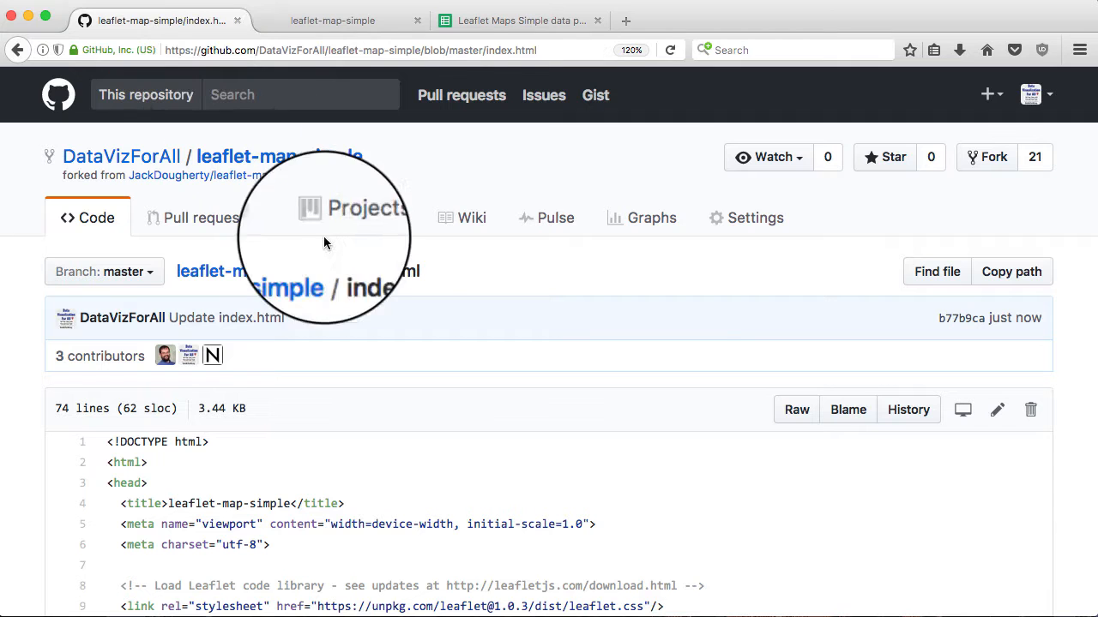
Delete .addTo(map) from the Carto light layer on line 46 of index.html and commit
left_click(997, 411)
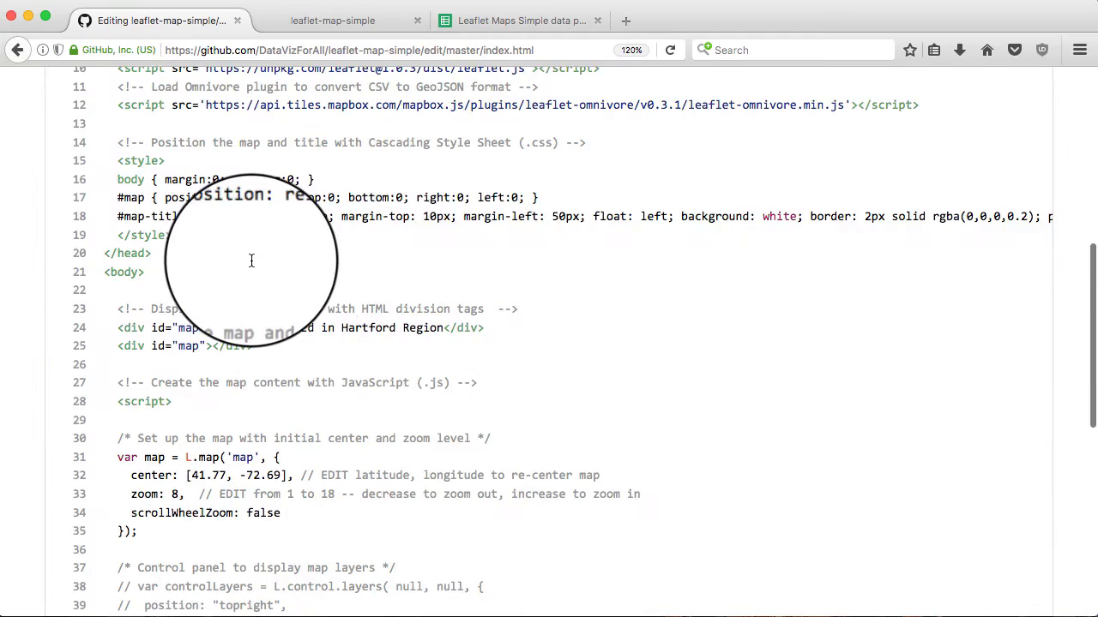
scroll(251, 261, "up", 5)
scroll(251, 261, "down", 4)
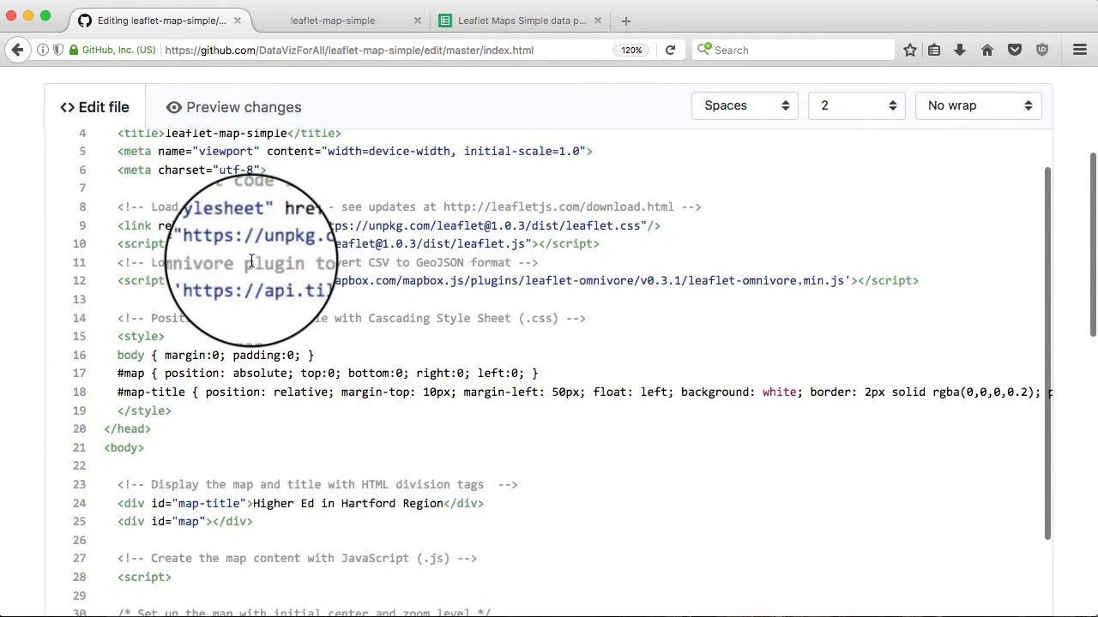
scroll(251, 261, "down", 6)
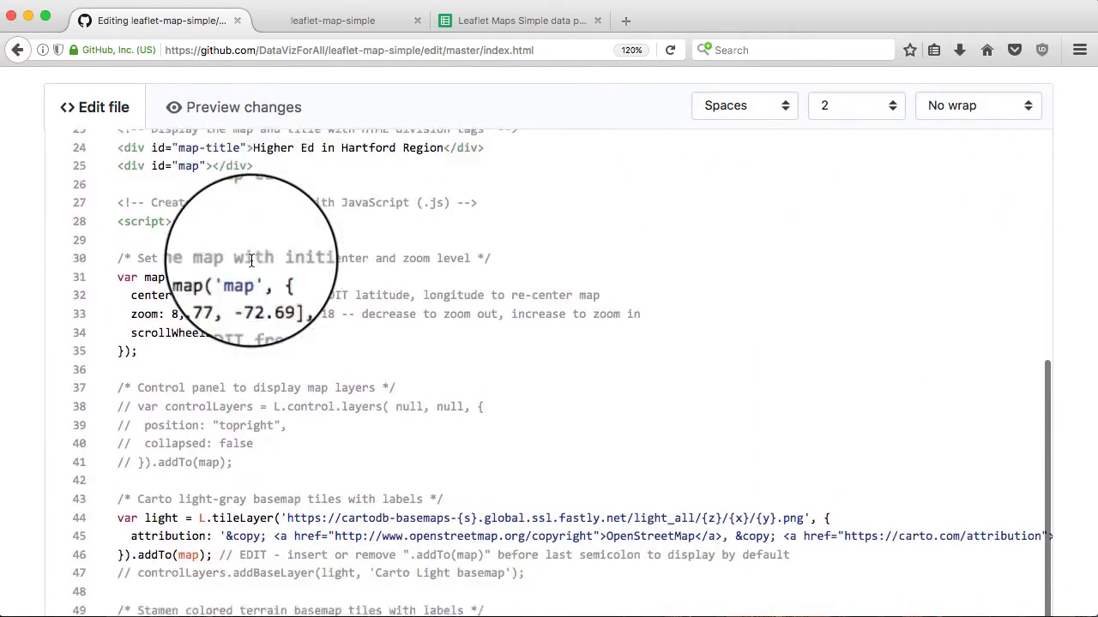
scroll(252, 260, "down", 4)
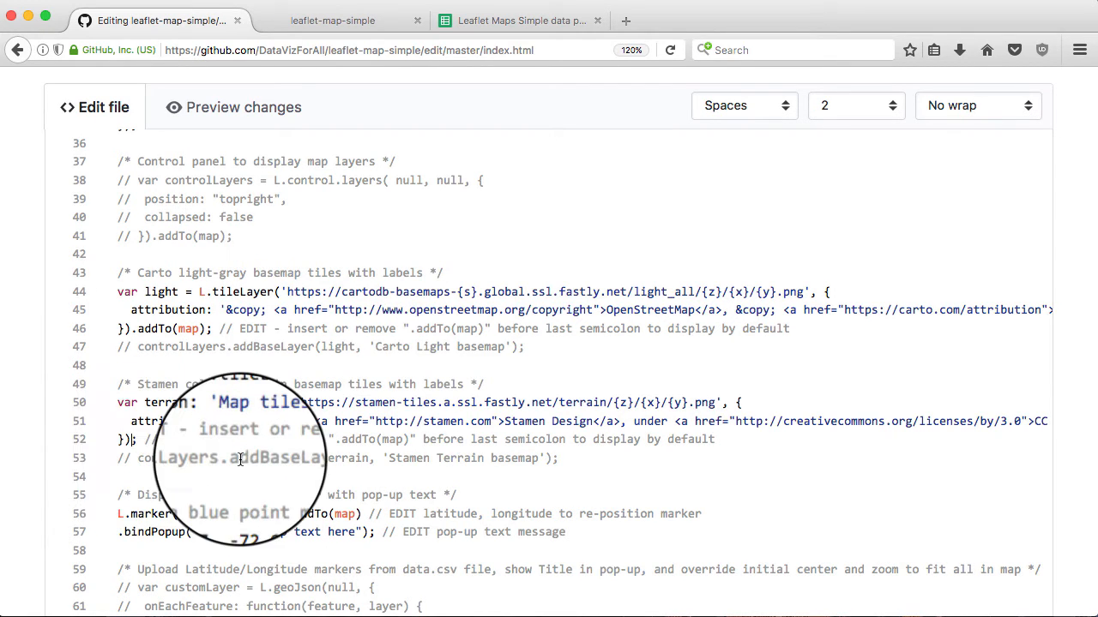
type(".add")
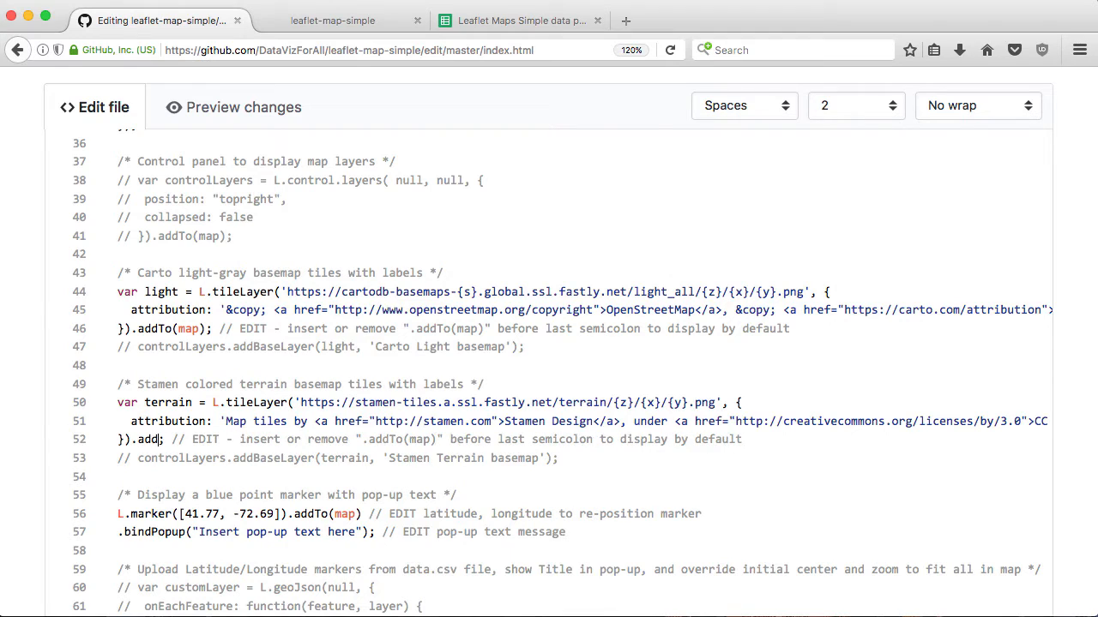
type("To(")
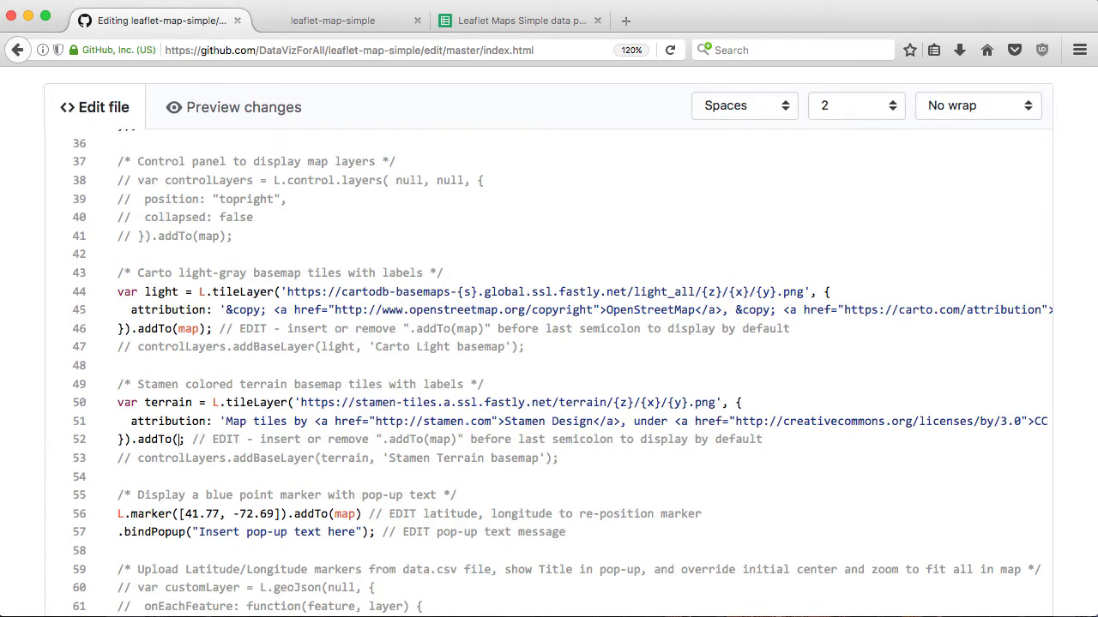
type("map")
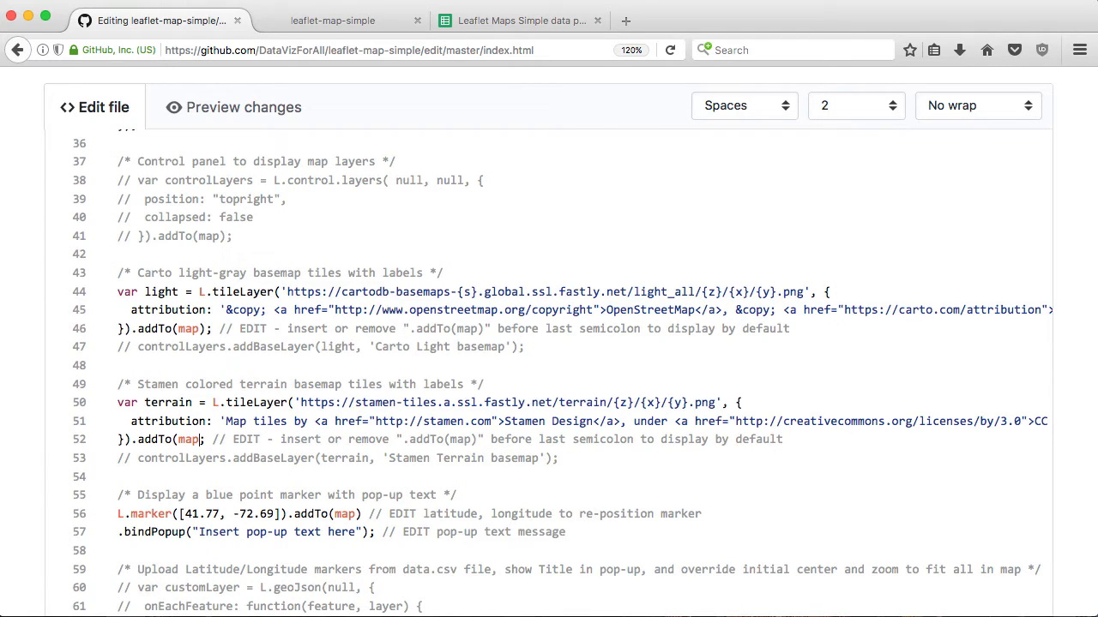
type(")")
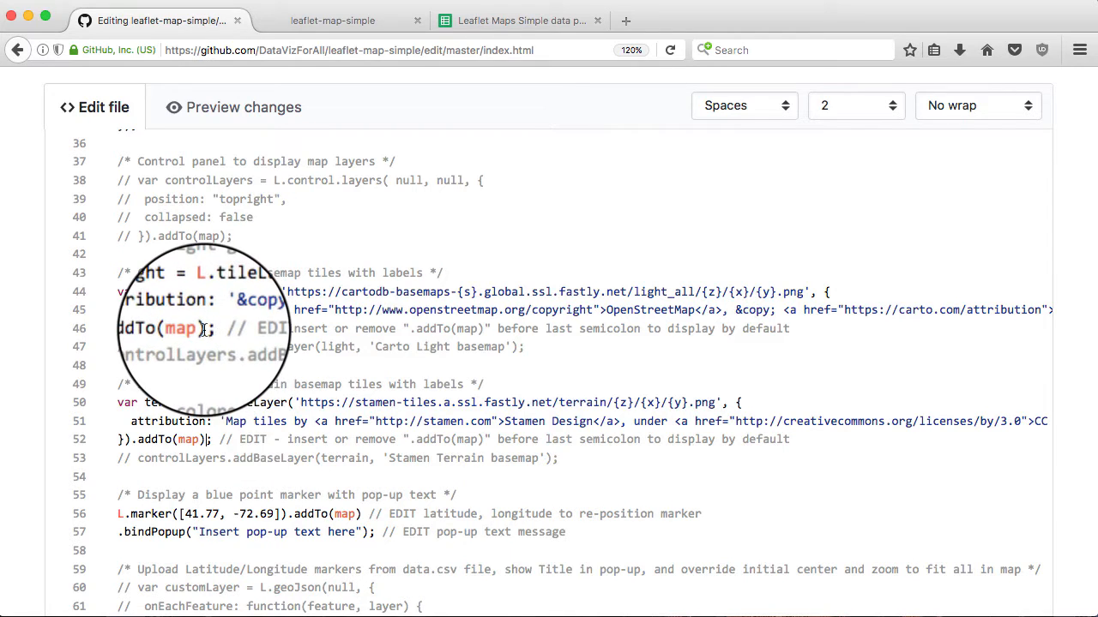
key("BackSpace")
key("BackSpace")
key("BackSpace")
key("BackSpace")
key("BackSpace")
key("BackSpace")
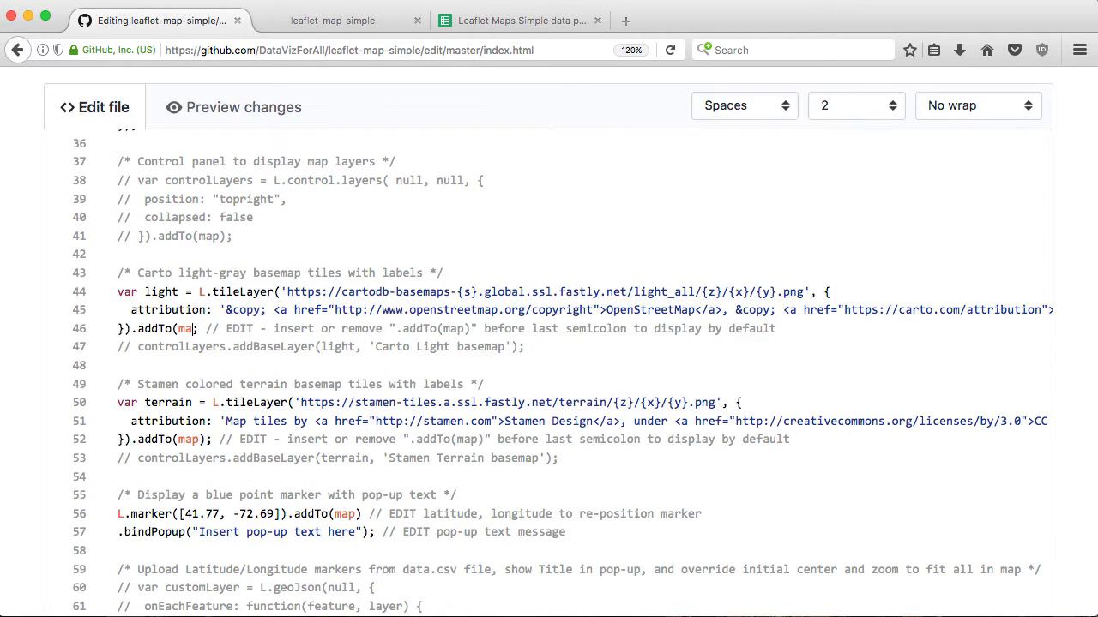
key("BackSpace")
key("BackSpace")
key("BackSpace")
key("BackSpace")
key("BackSpace")
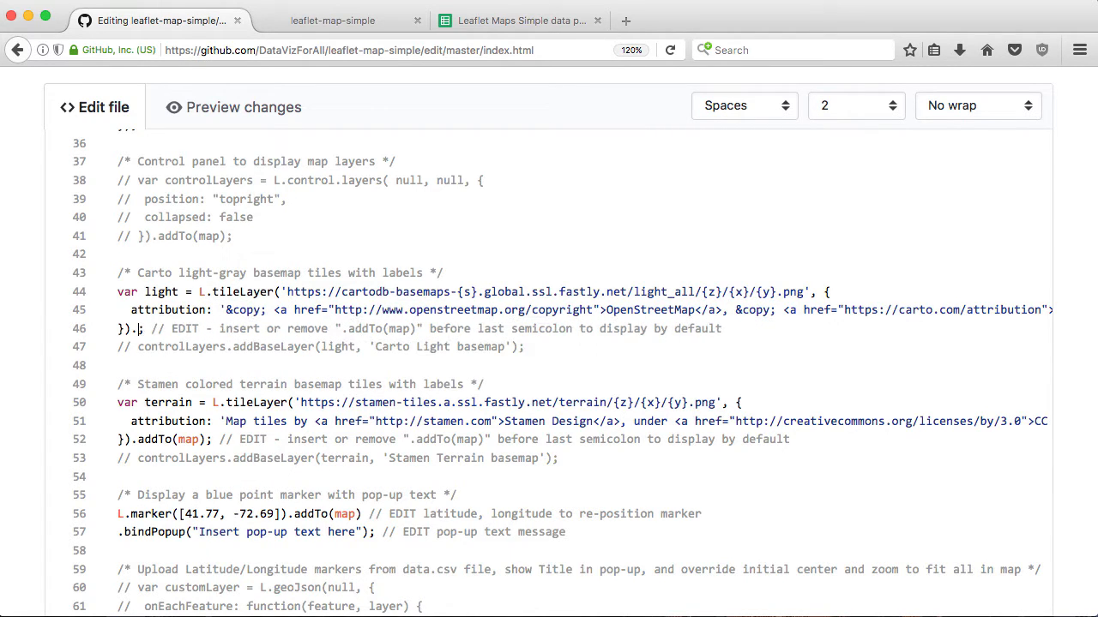
scroll(245, 381, "down", 10)
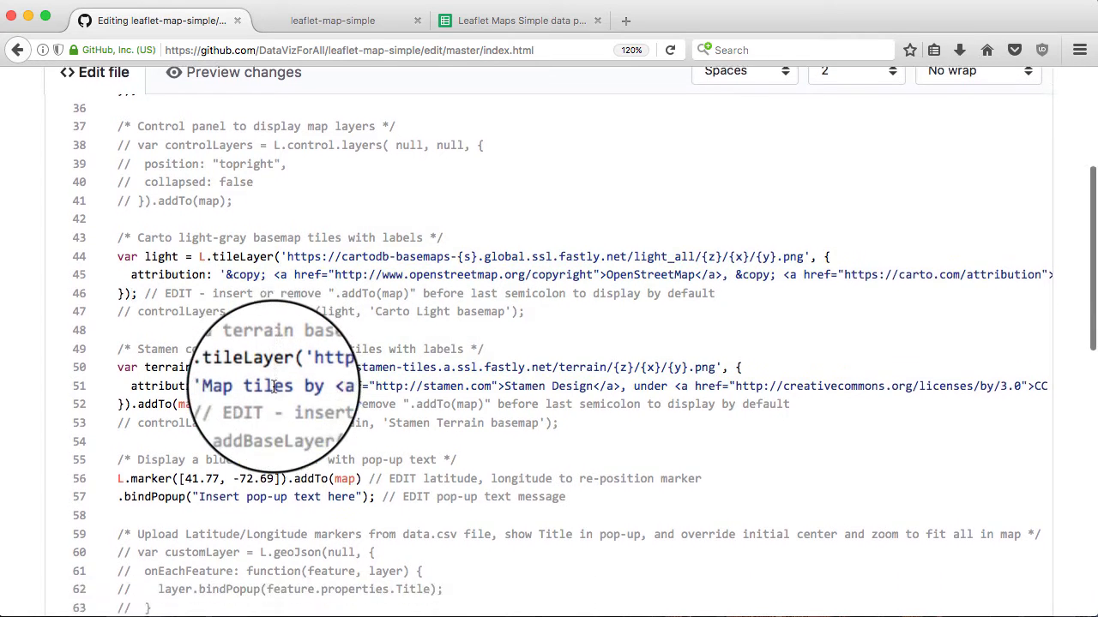
scroll(273, 387, "down", 6)
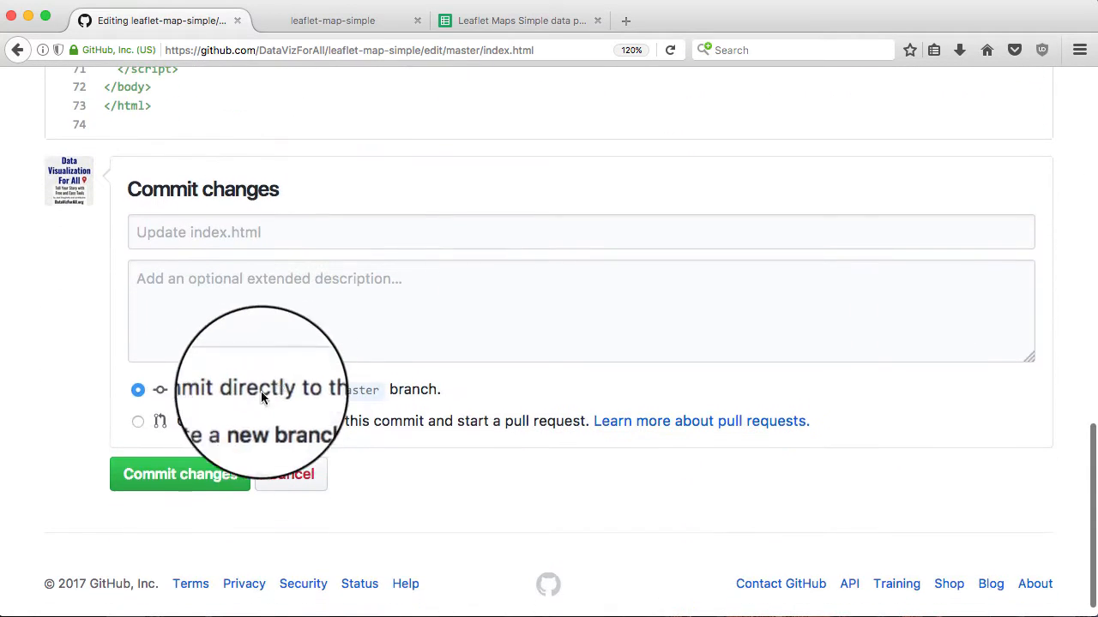
left_click(199, 475)
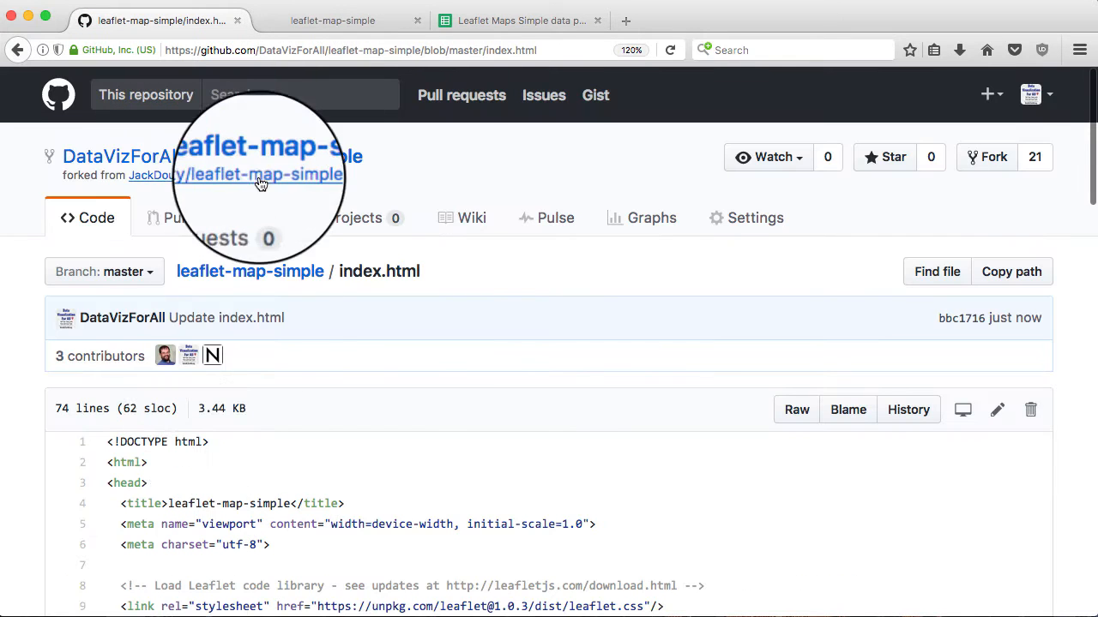
Reload the published map until Stamen terrain tiles appear, then return to index.html on GitHub
left_click(323, 24)
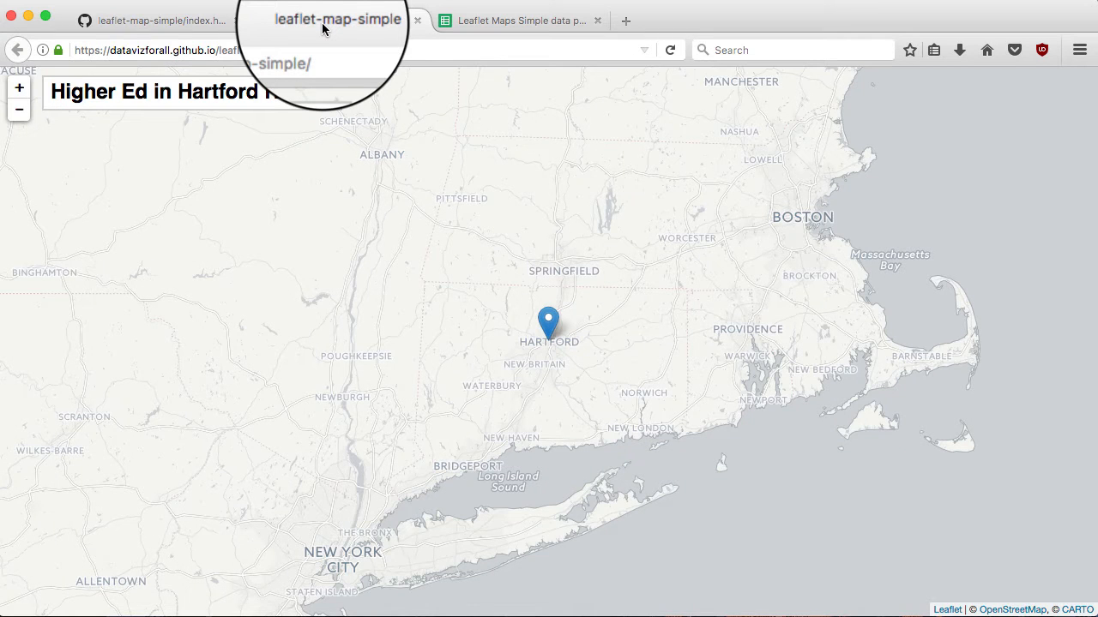
left_click(669, 51)
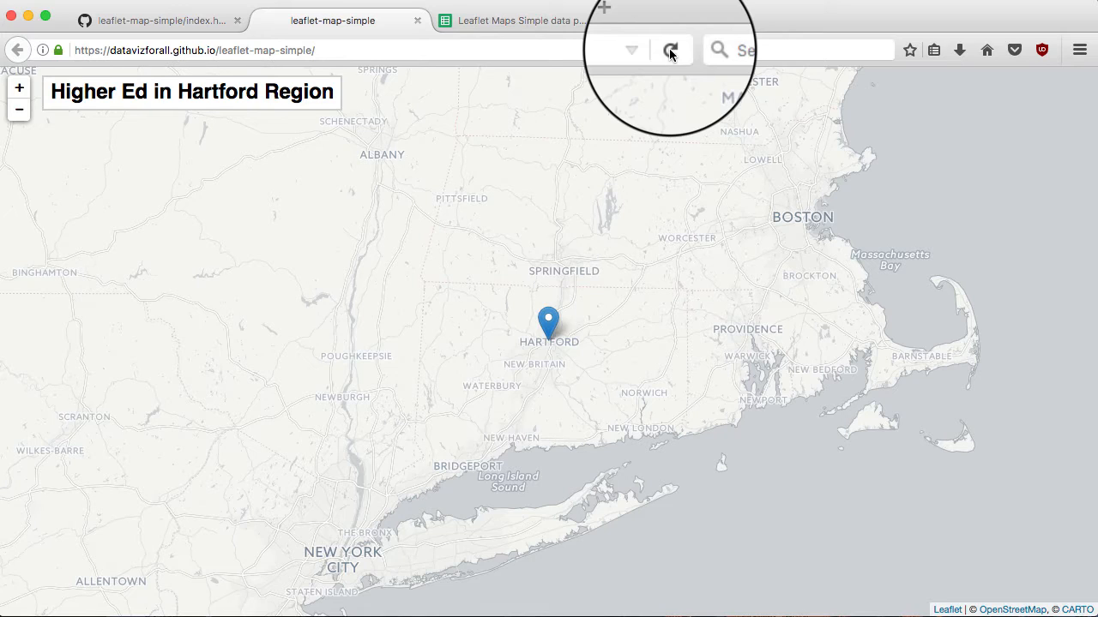
left_click(670, 51)
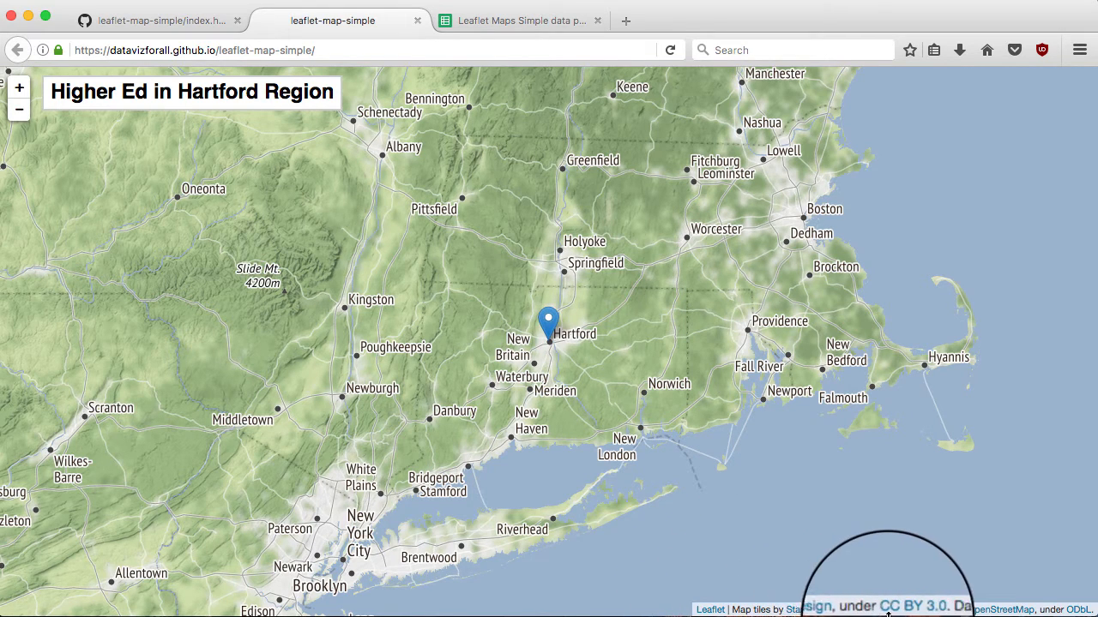
left_click(168, 23)
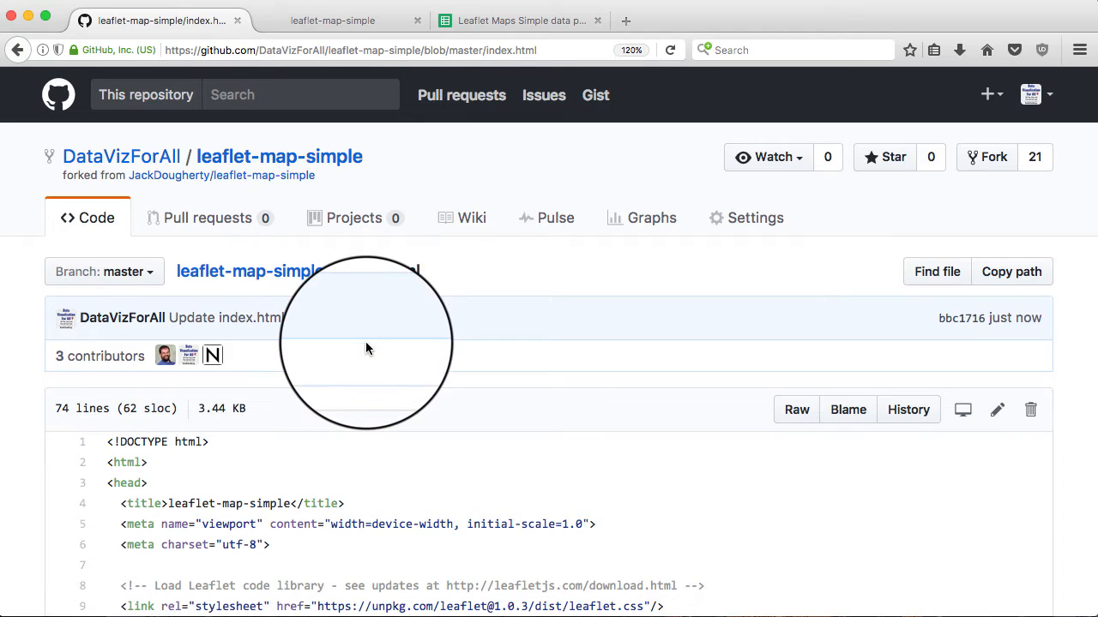
Remove the // comments on lines 38–41, 47 and 53 of index.html and commit
left_click(997, 412)
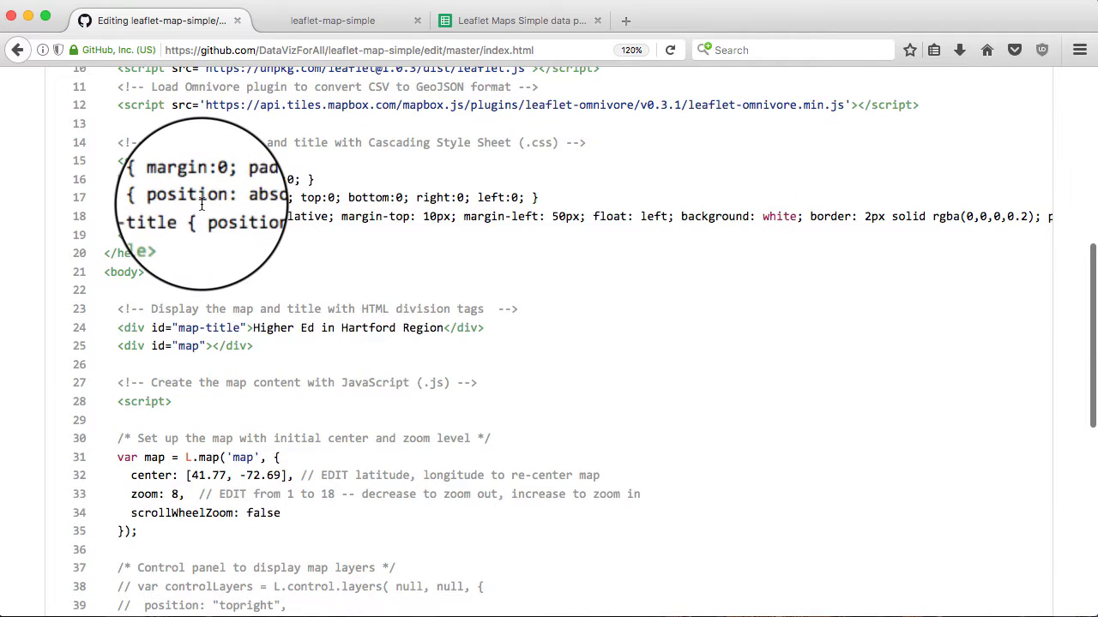
scroll(201, 205, "down", 8)
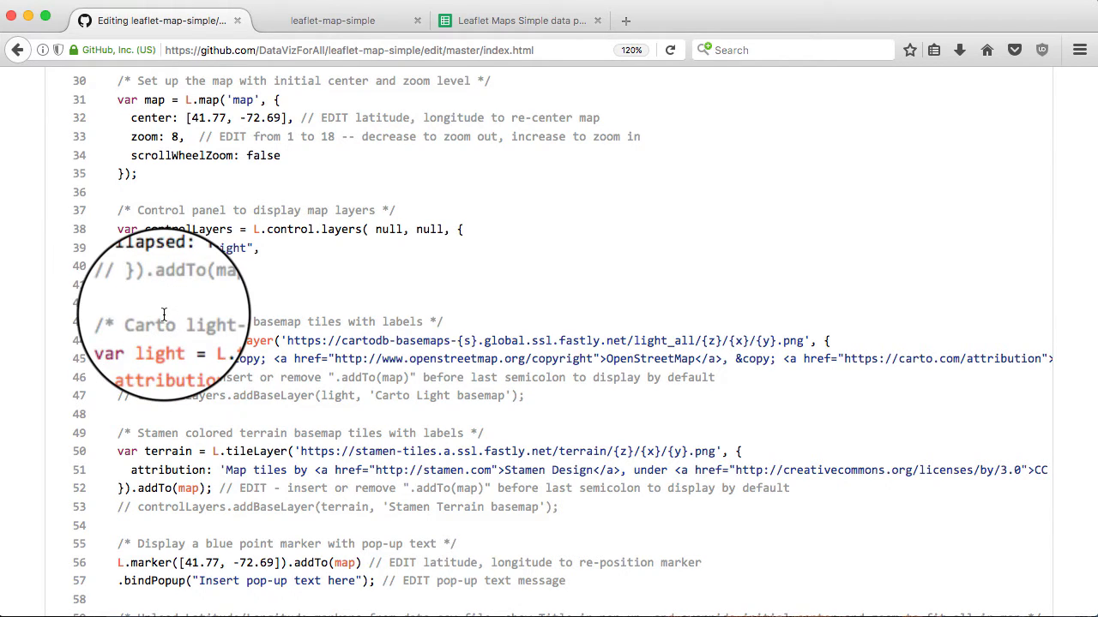
left_click(135, 283)
key("BackSpace")
key("BackSpace")
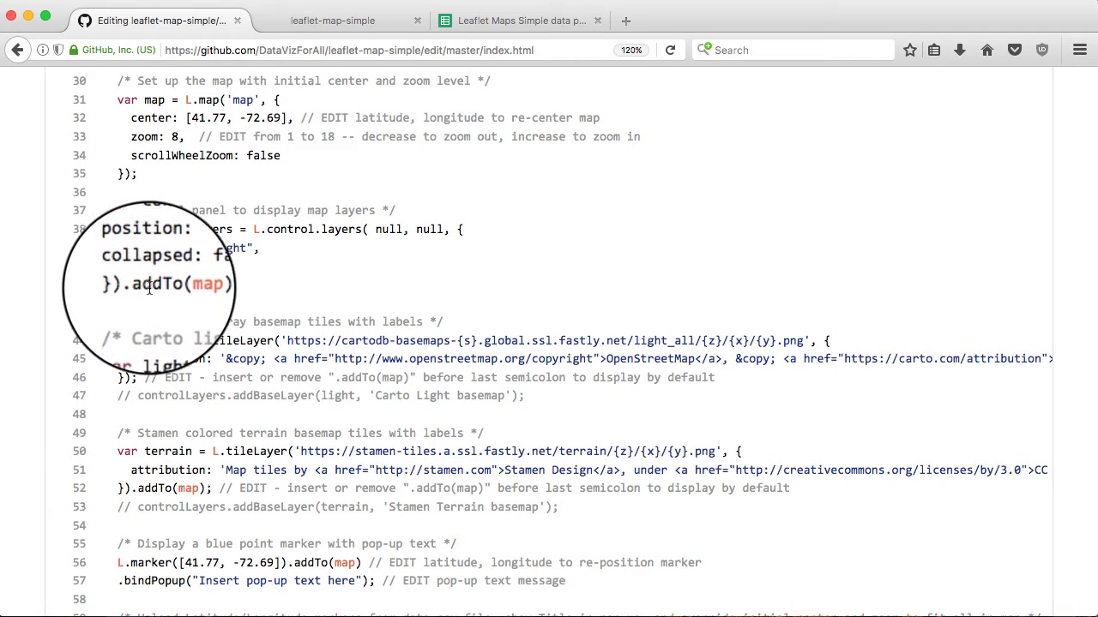
scroll(172, 343, "down", 3)
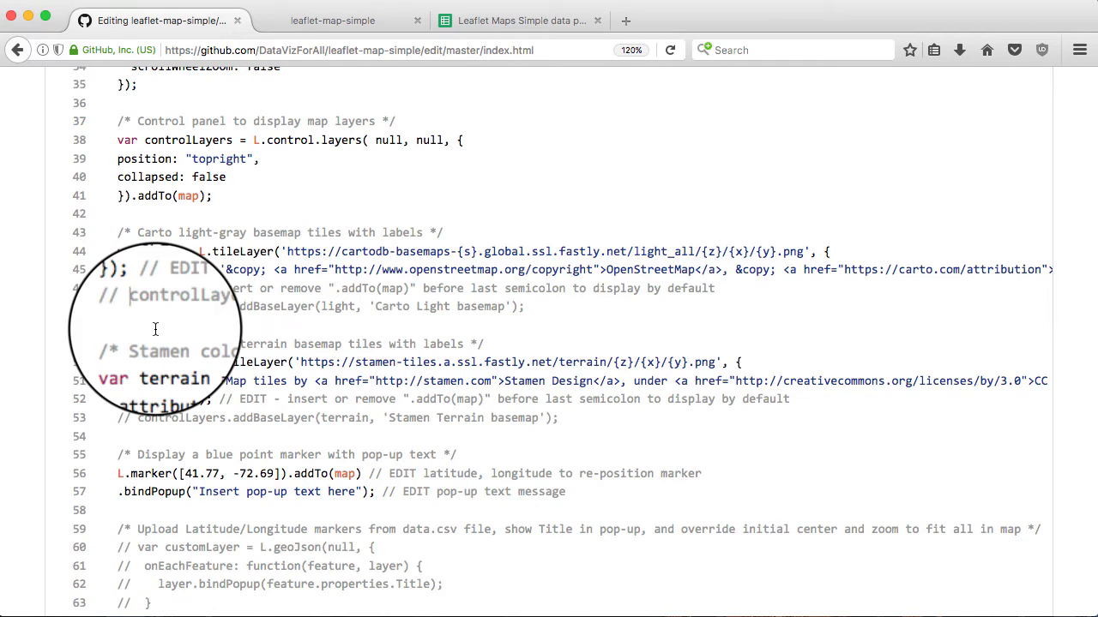
key("BackSpace")
key("BackSpace")
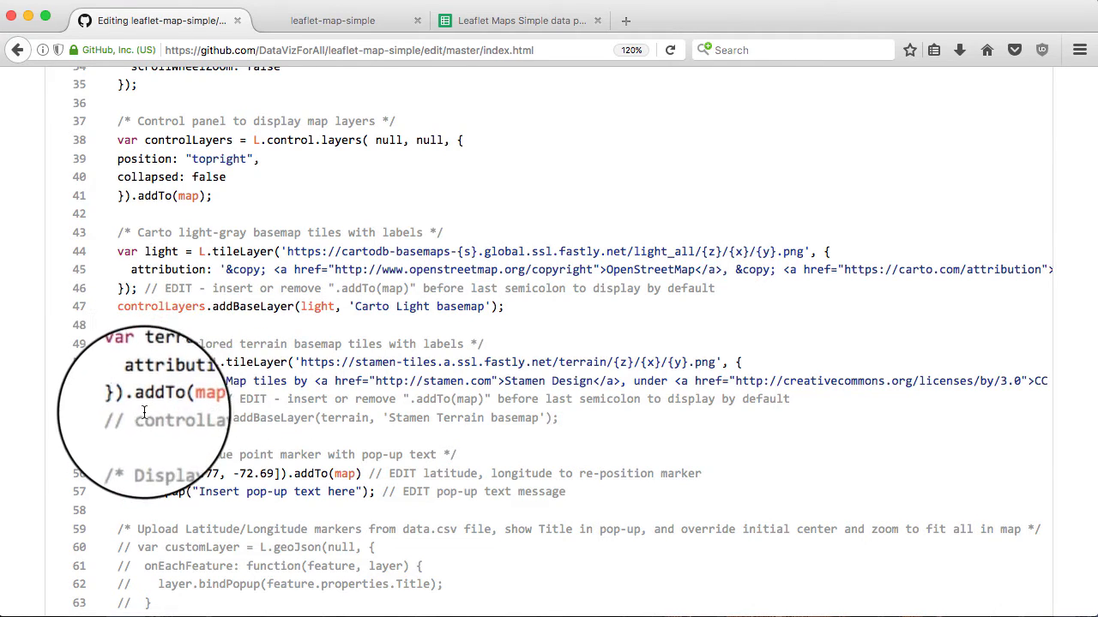
key("BackSpace")
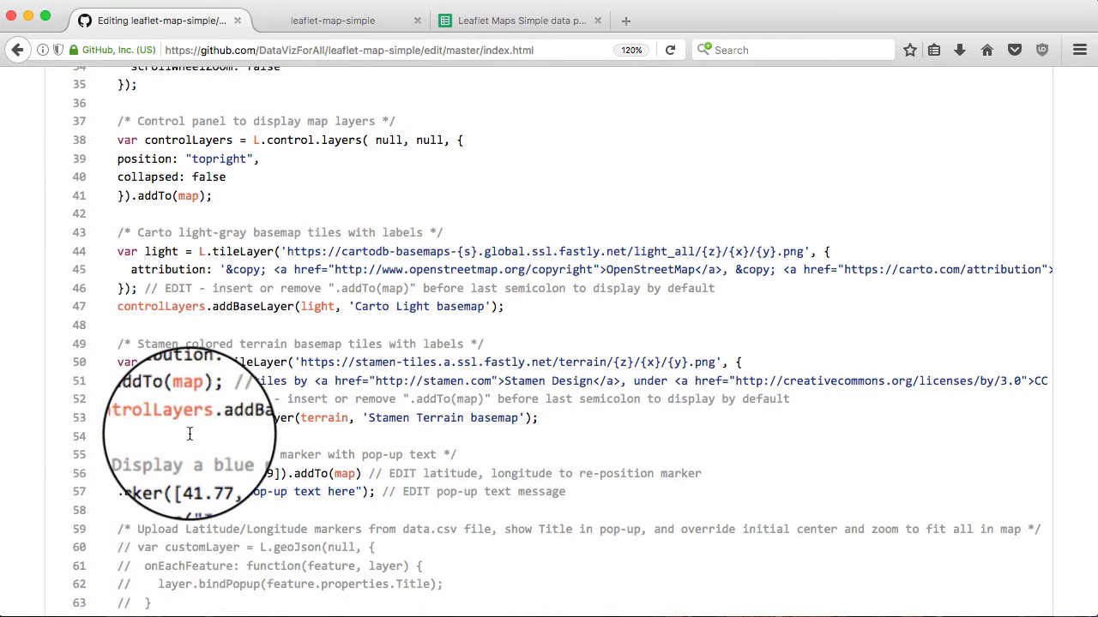
scroll(400, 443, "down", 2)
scroll(399, 443, "down", 3)
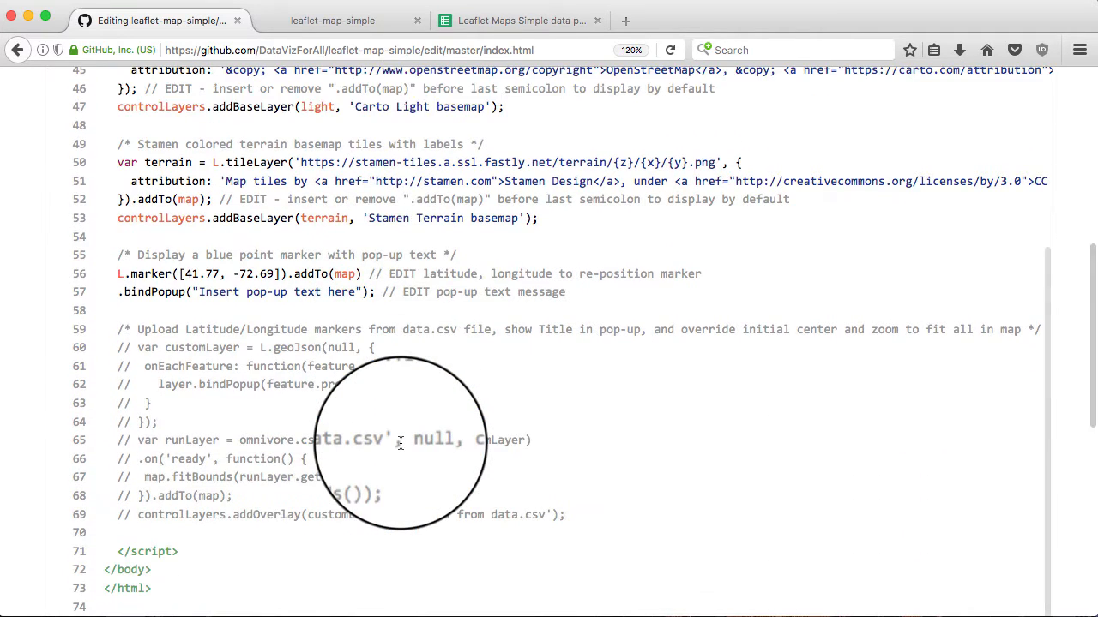
scroll(399, 443, "down", 6)
scroll(400, 443, "down", 5)
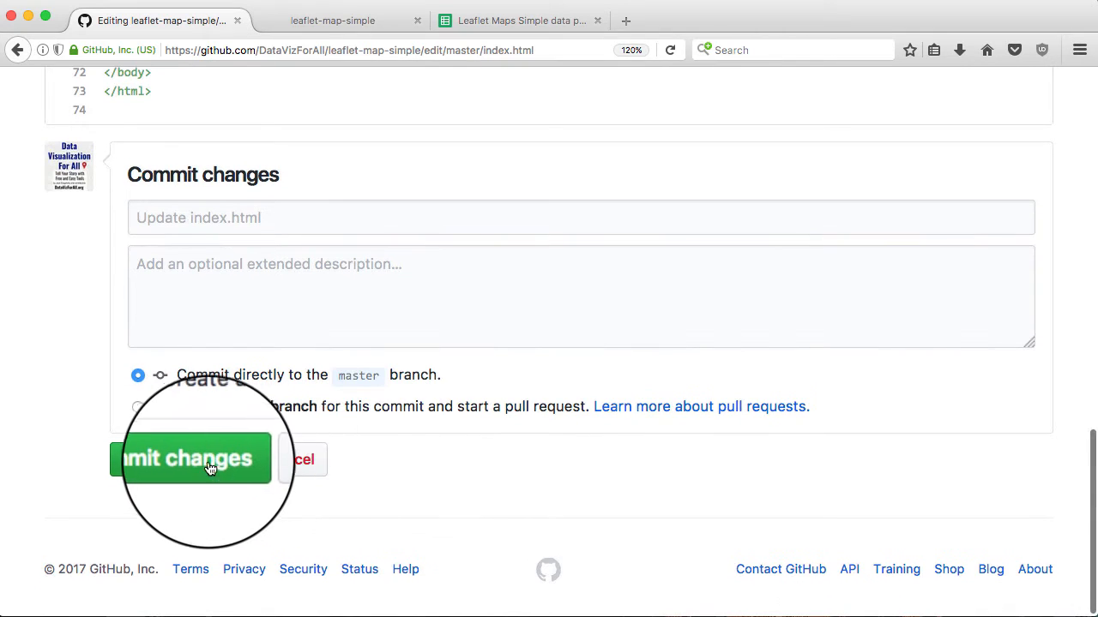
left_click(207, 466)
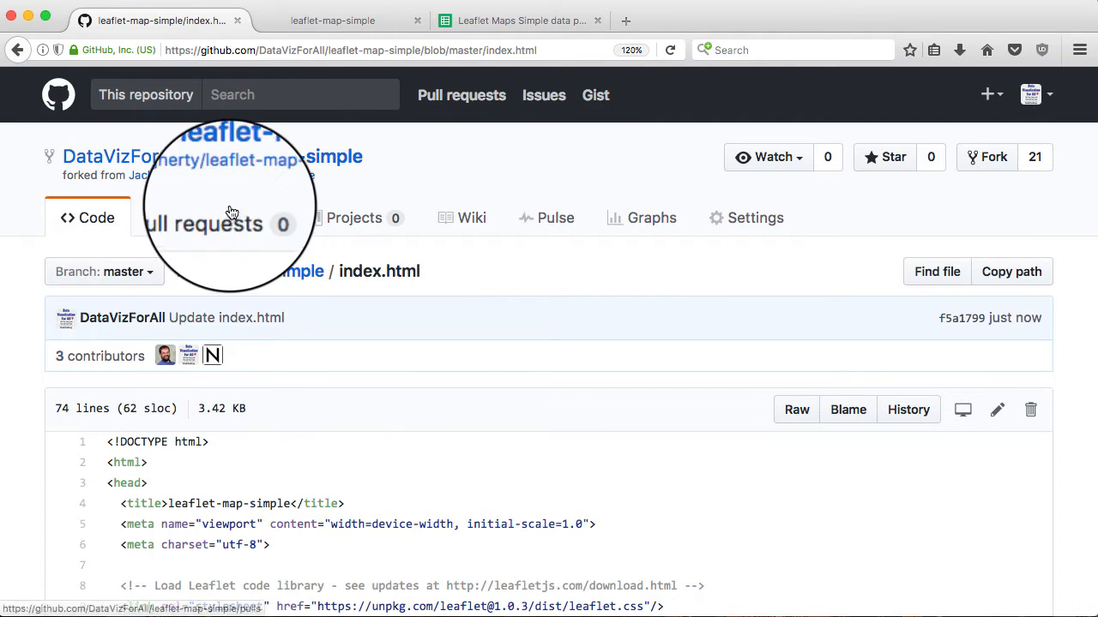
Reload the published map, toggle Carto Light and Stamen Terrain basemaps, then return to GitHub
left_click(336, 21)
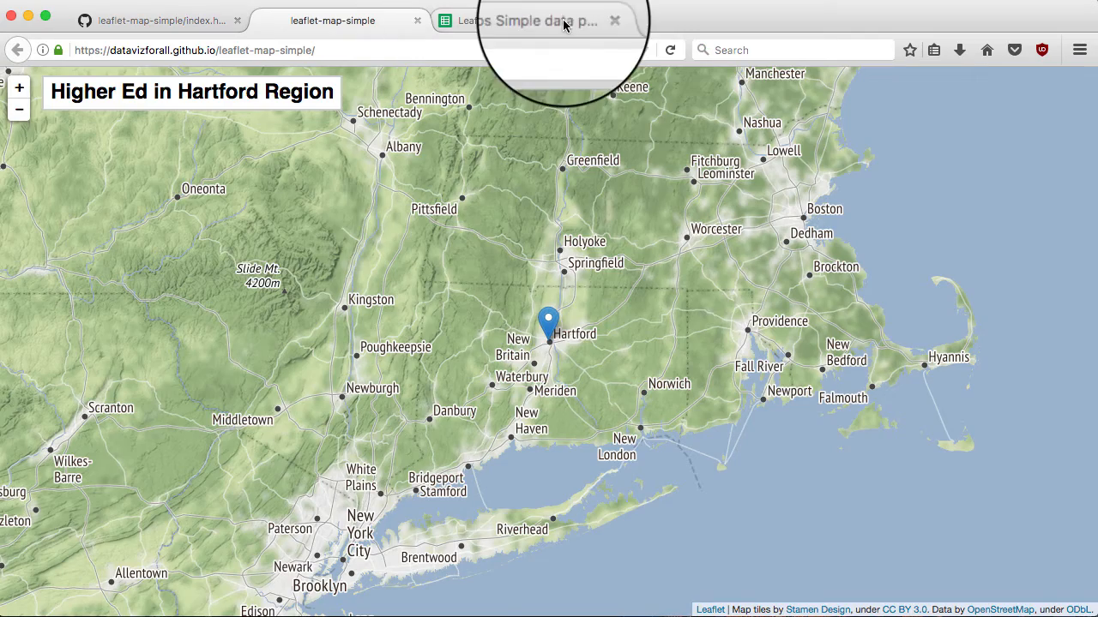
left_click(670, 52)
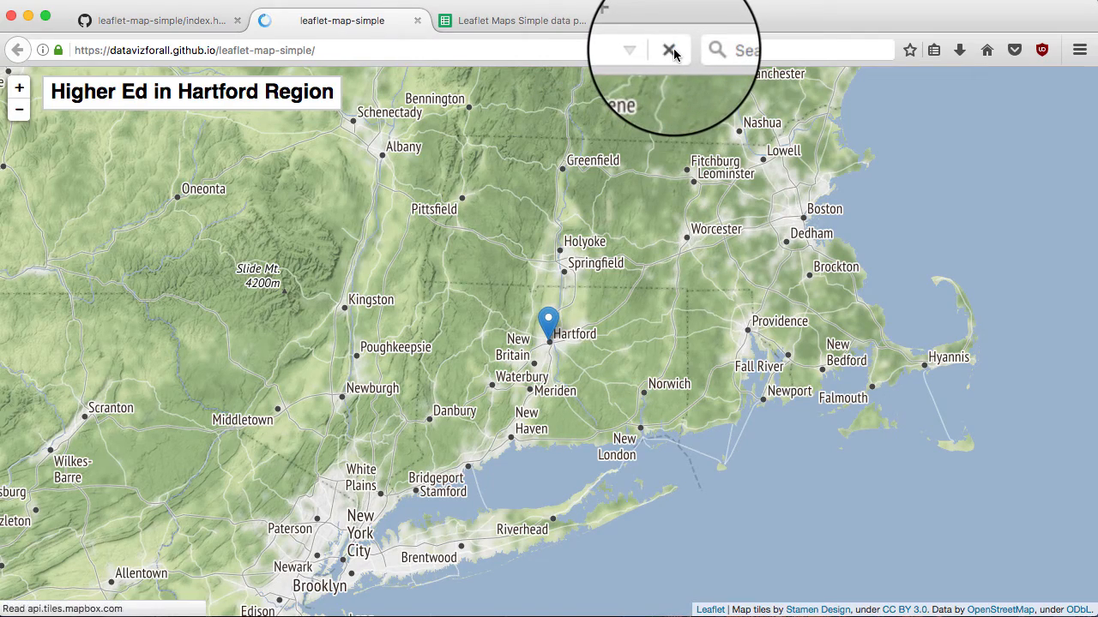
left_click(671, 51)
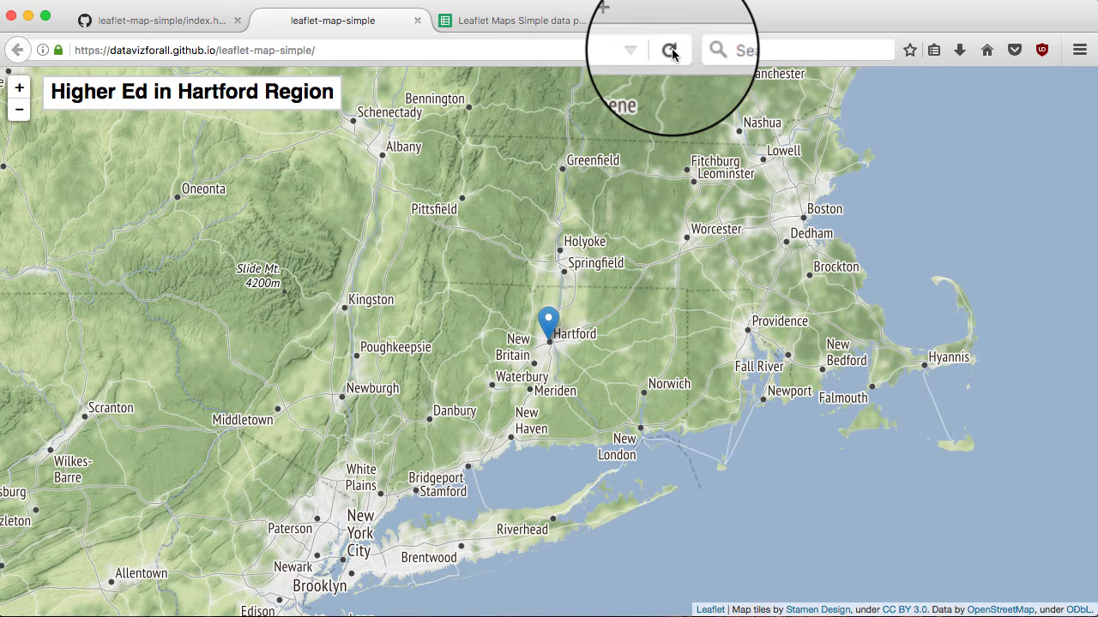
left_click(670, 50)
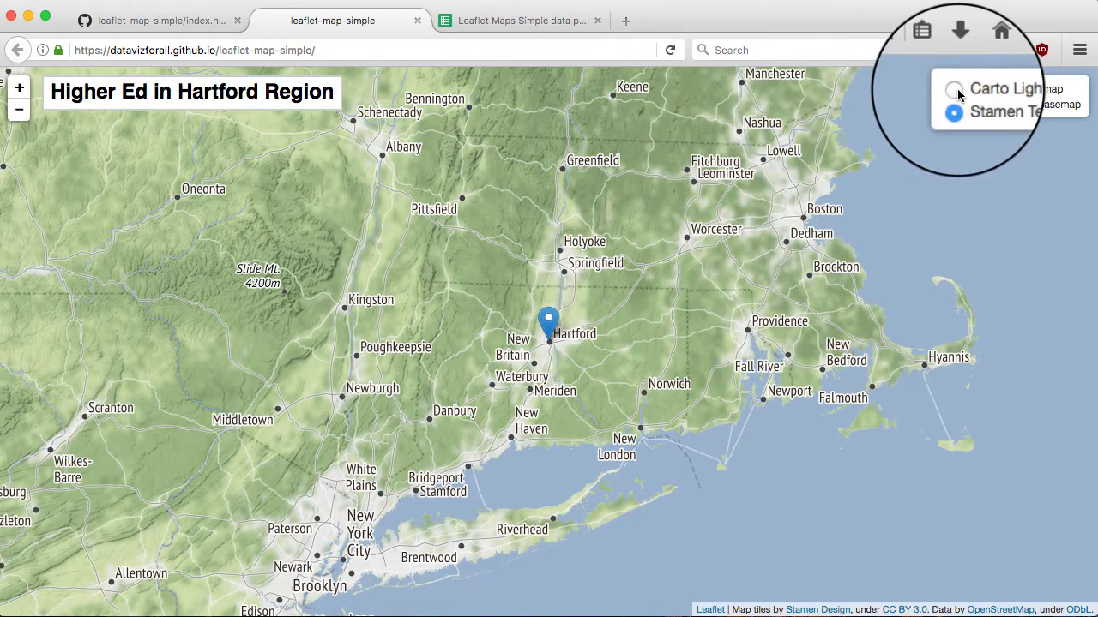
left_click(957, 90)
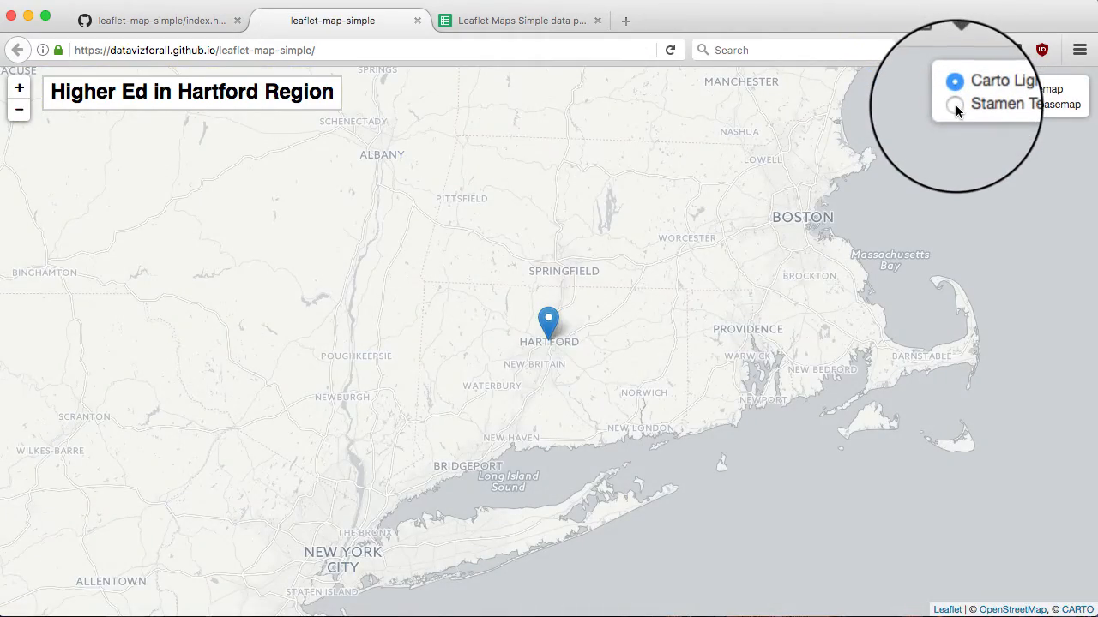
left_click(955, 105)
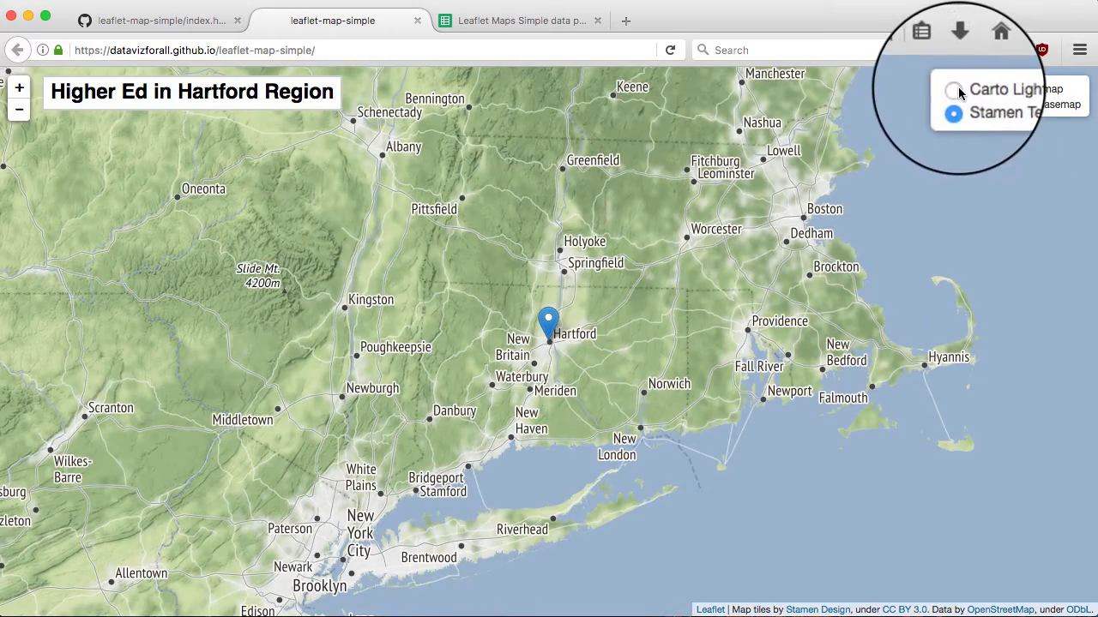
left_click(957, 86)
left_click(955, 105)
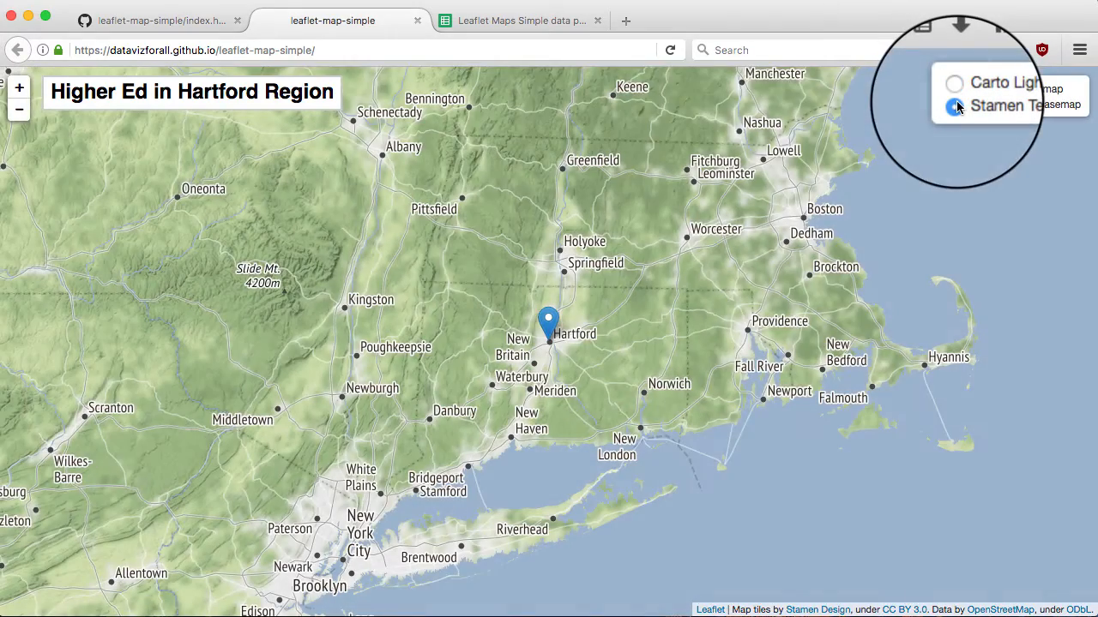
left_click(172, 20)
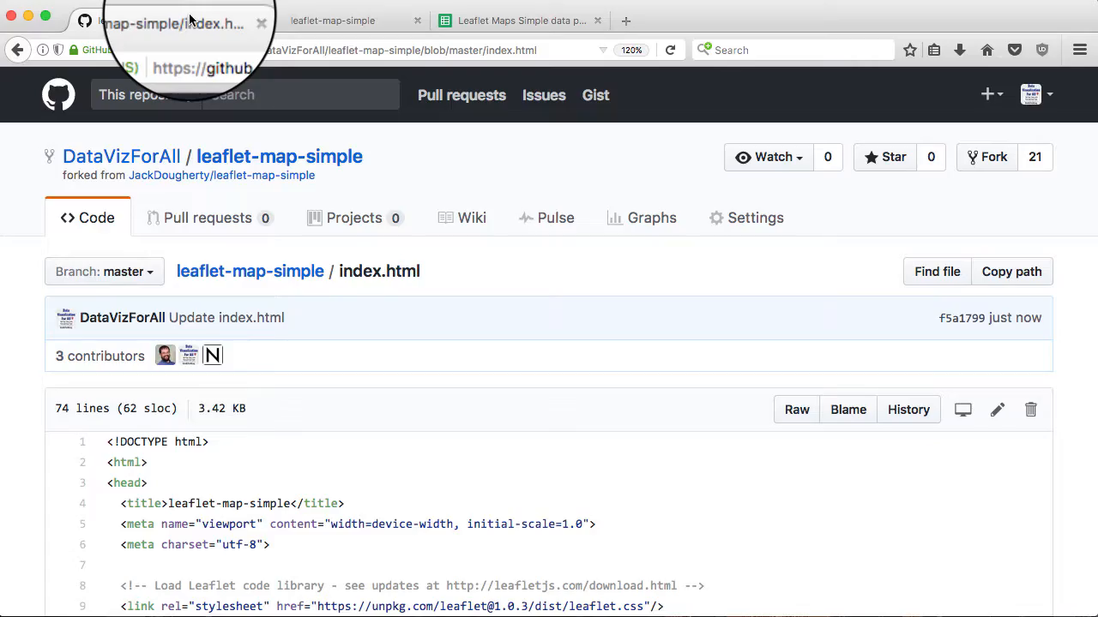
Comment out the single L.marker and its .bindPopup line with // in index.html
scroll(321, 331, "down", 5)
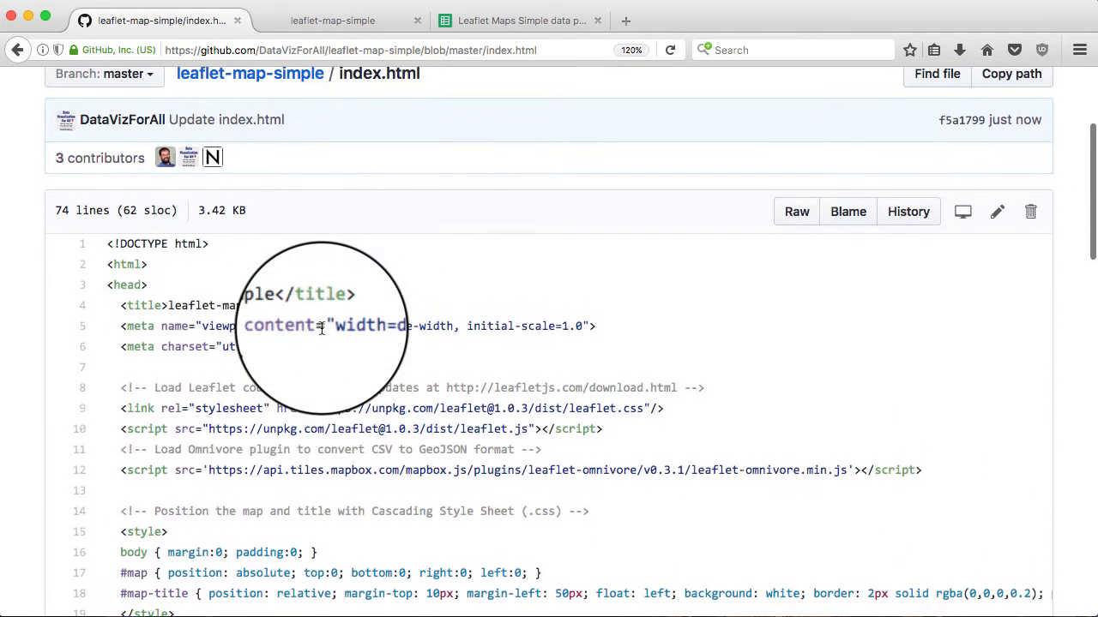
left_click(996, 188)
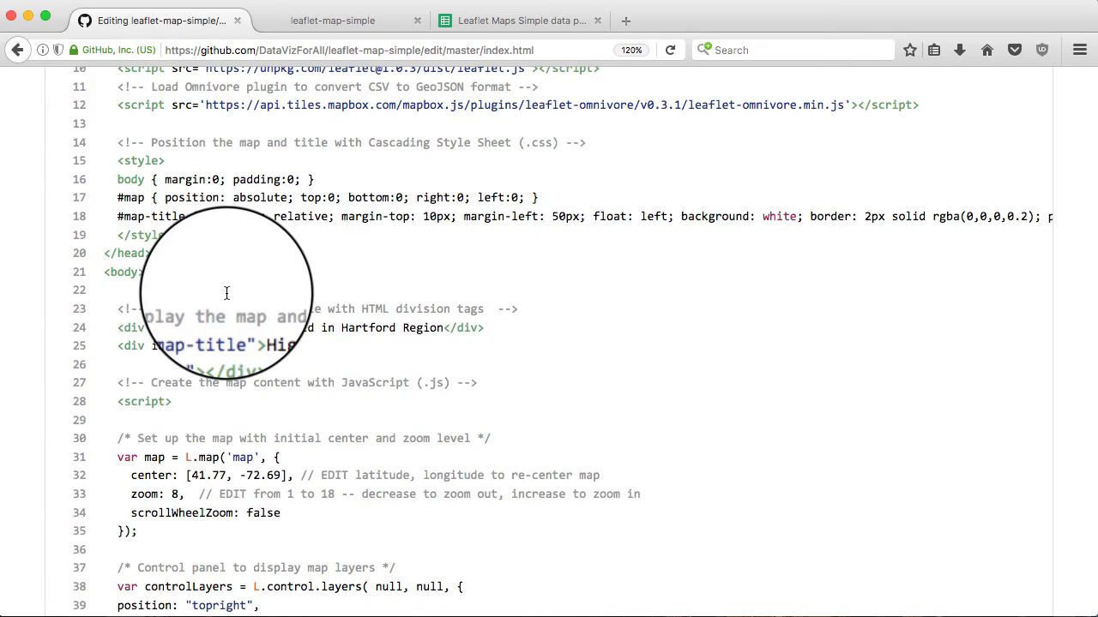
scroll(227, 294, "down", 9)
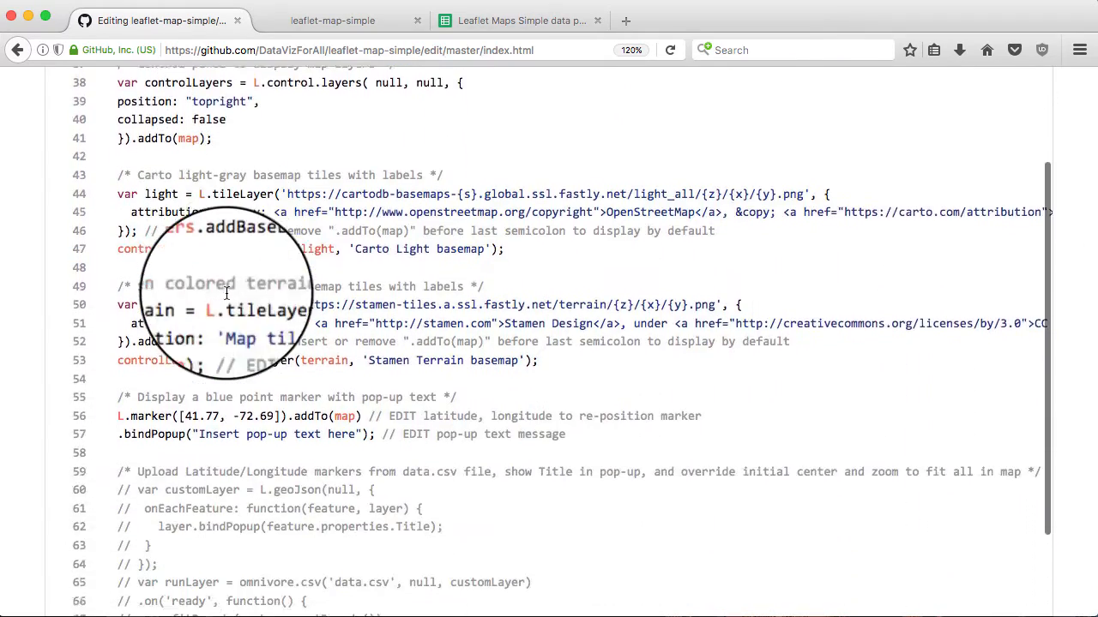
scroll(226, 293, "down", 3)
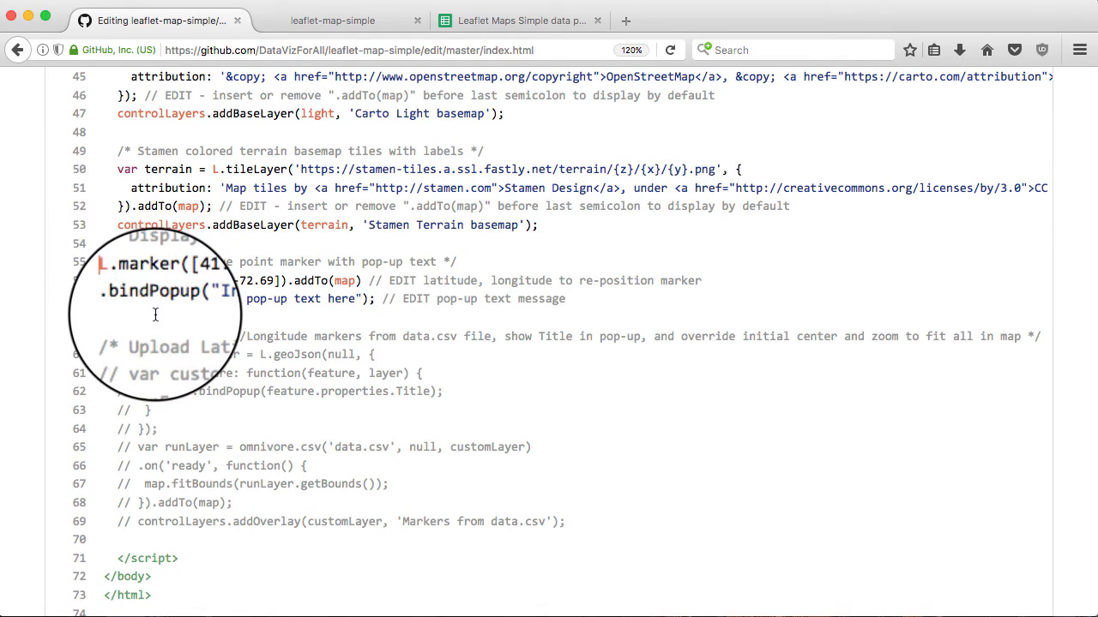
type("//")
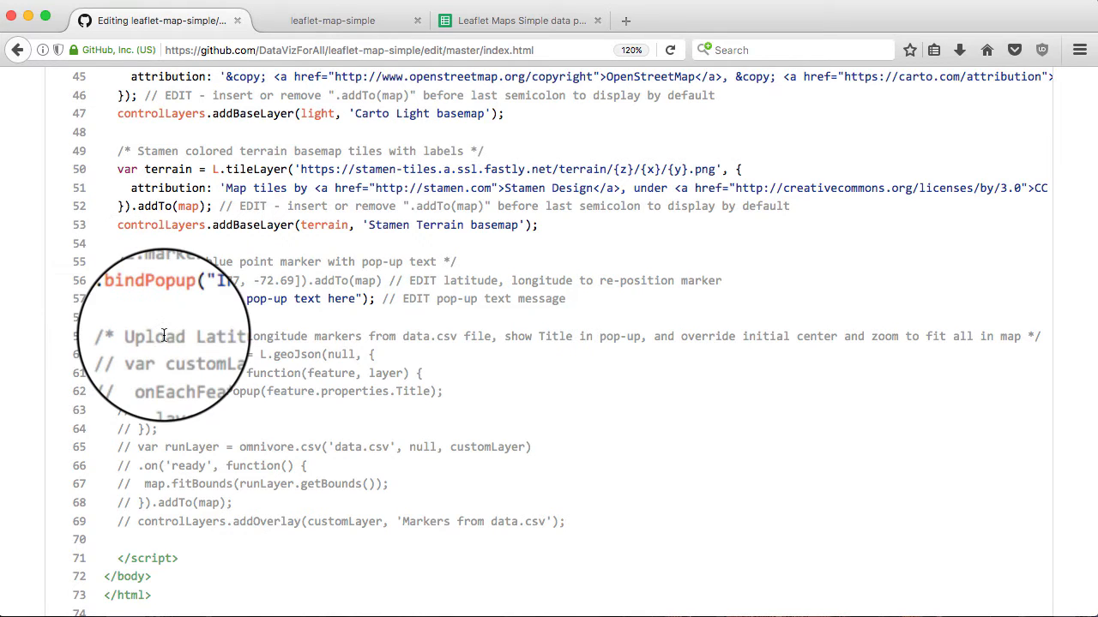
left_click(119, 298)
type("//")
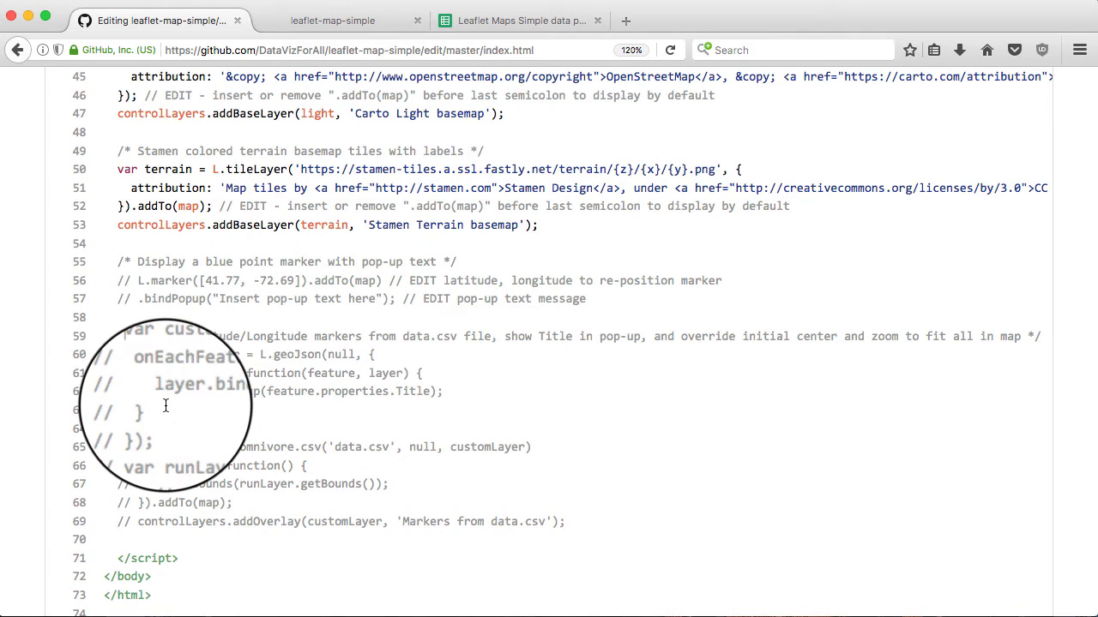
Uncomment the customLayer, onEachFeature, layer.bindPopup and line-63 closing brace lines
left_click(130, 354)
key("Delete")
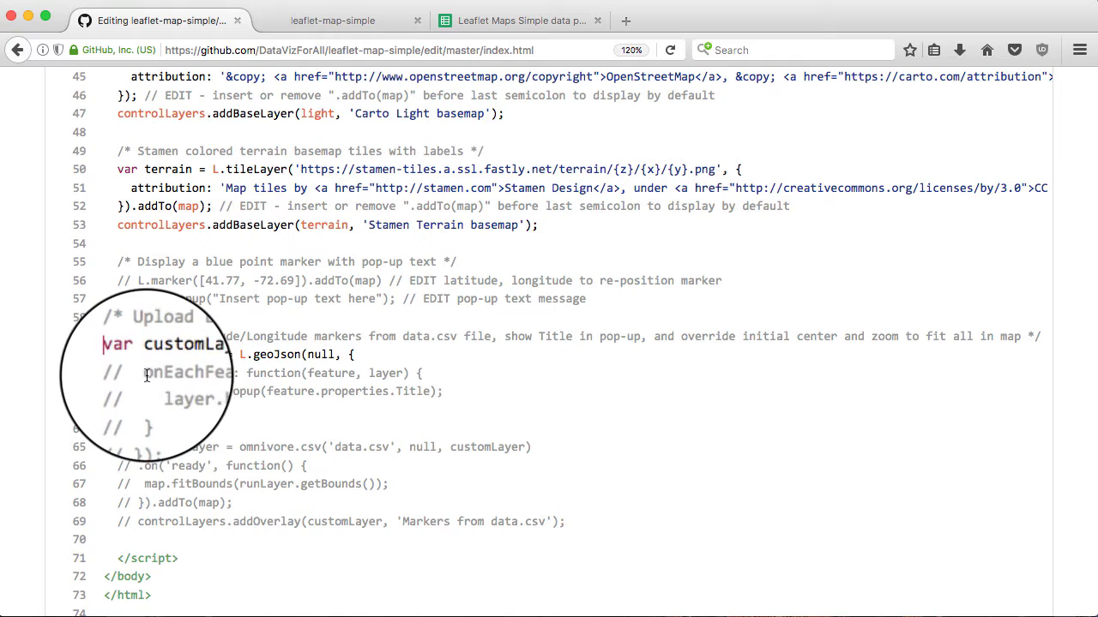
left_click(130, 373)
key("Delete")
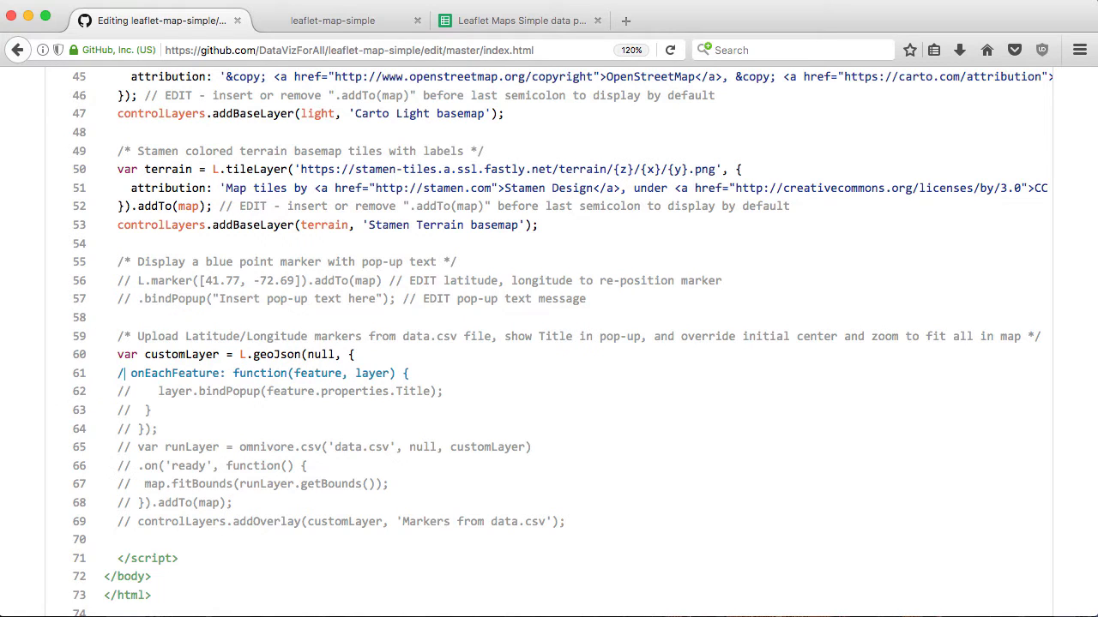
key("BackSpace")
left_click(130, 391)
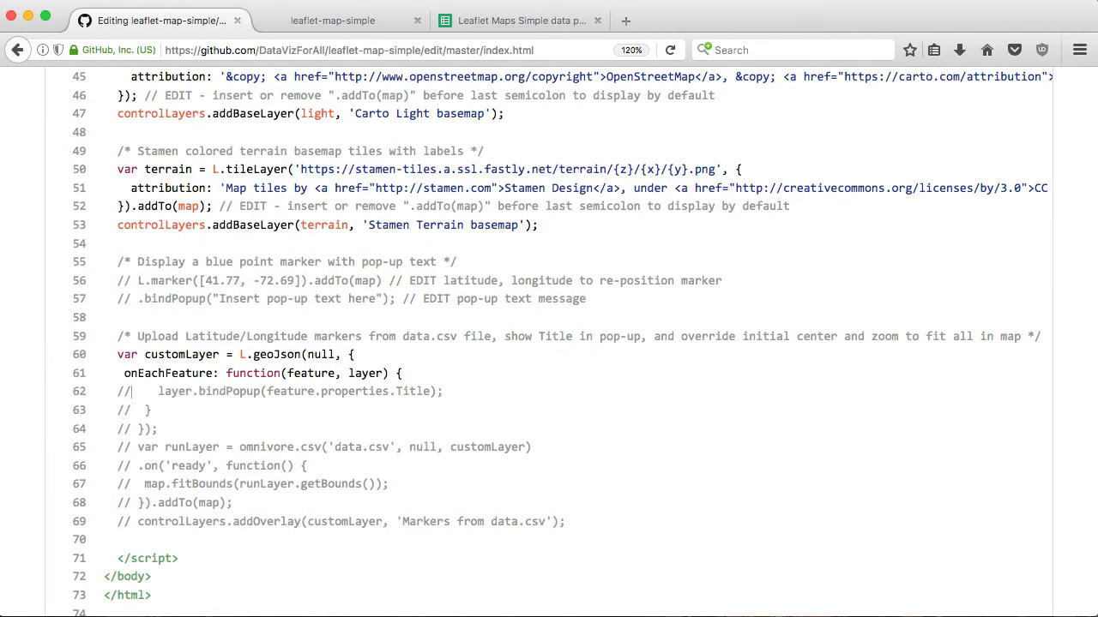
key("BackSpace")
key("BackSpace")
left_click(131, 410)
key("BackSpace")
key("BackSpace")
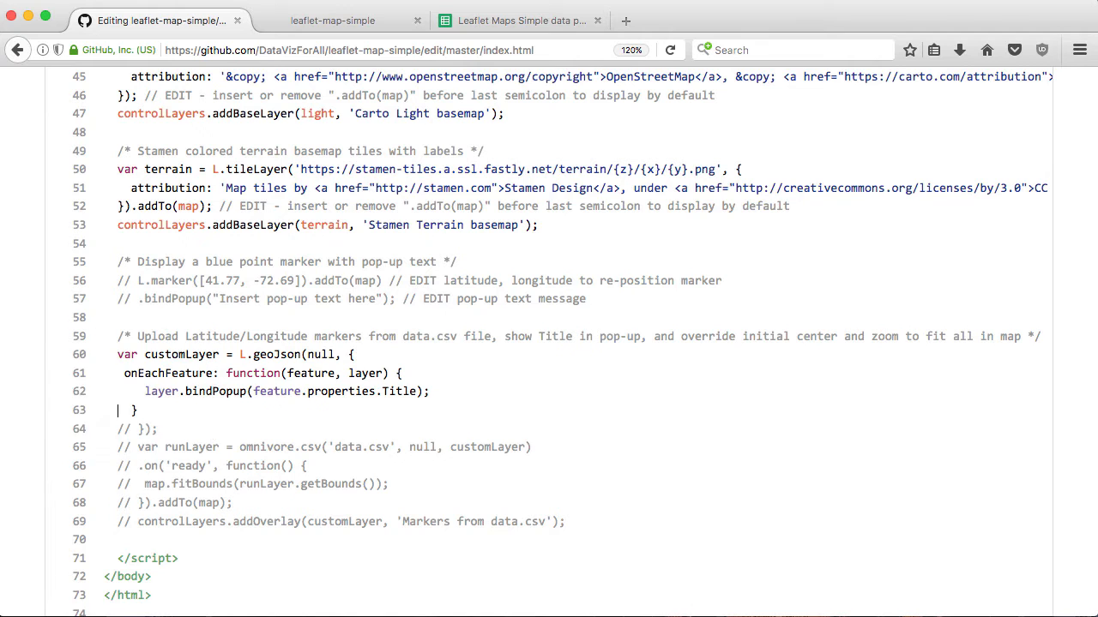
Uncomment the rest of the block: lines 64–68, the ready handler, map.fitBounds and controlLayers
left_click(128, 427)
key("BackSpace")
key("BackSpace")
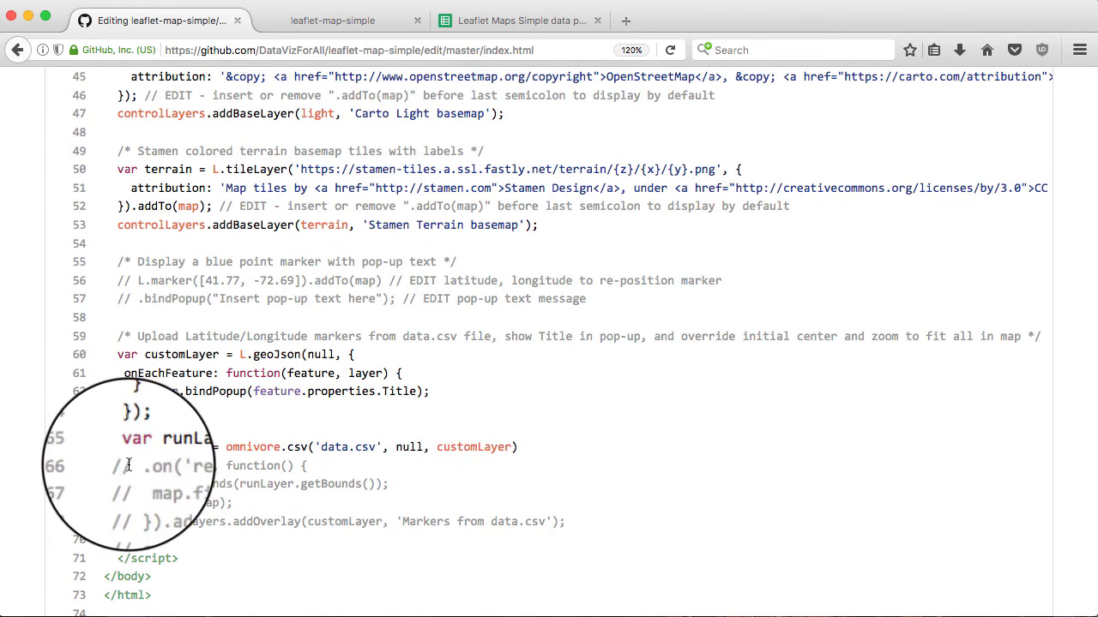
key("BackSpace")
left_click(131, 485)
key("BackSpace")
key("BackSpace")
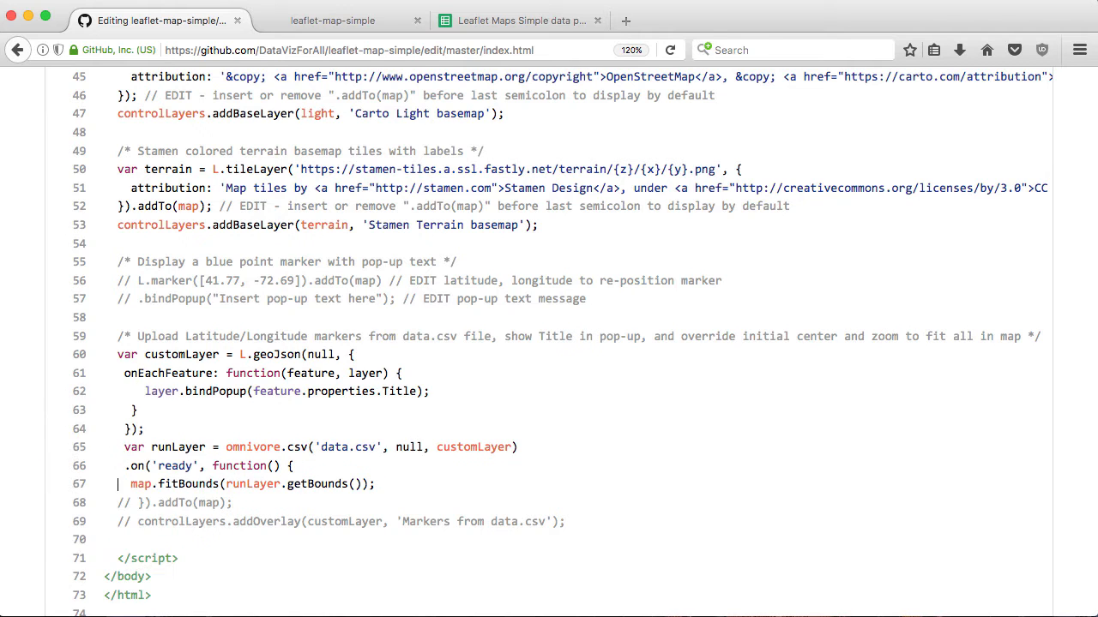
left_click(130, 502)
key("BackSpace")
key("BackSpace")
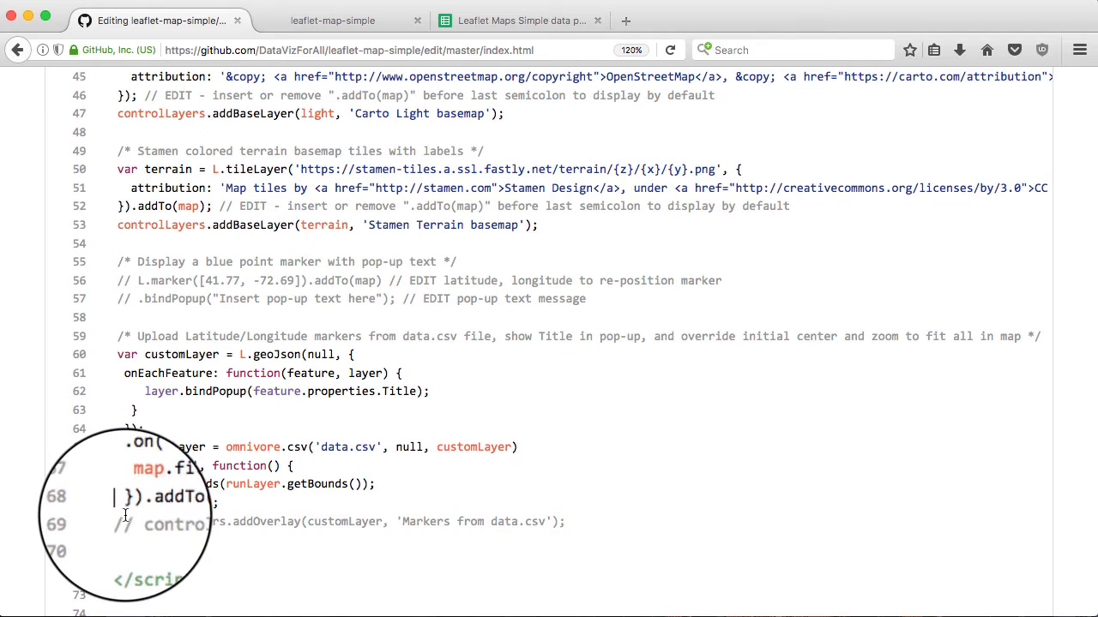
left_click(131, 522)
key("BackSpace")
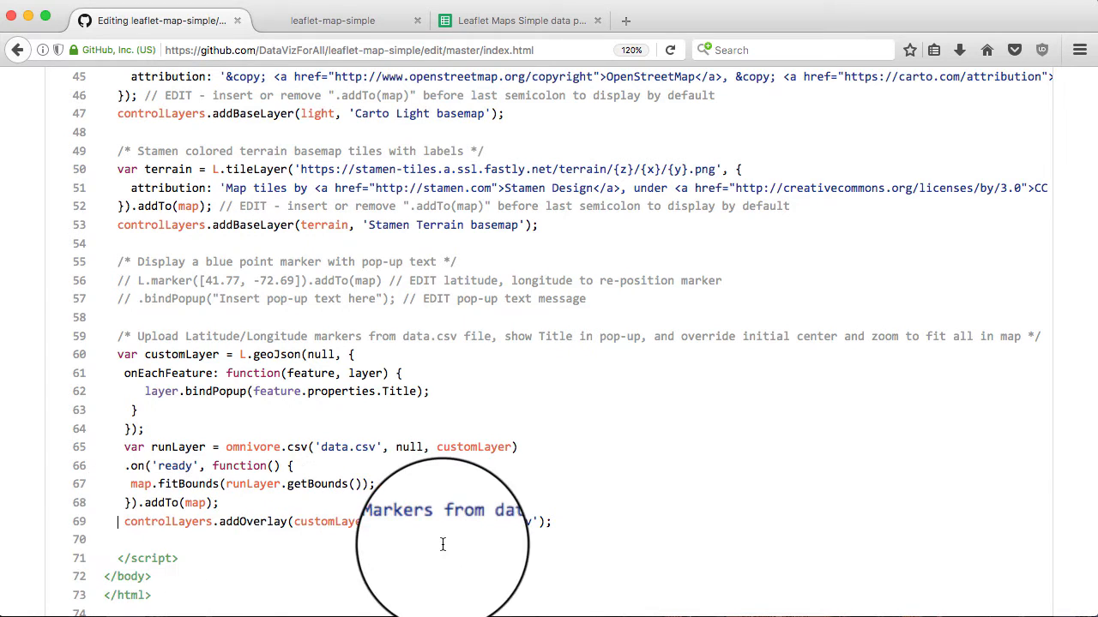
scroll(386, 453, "down", 1)
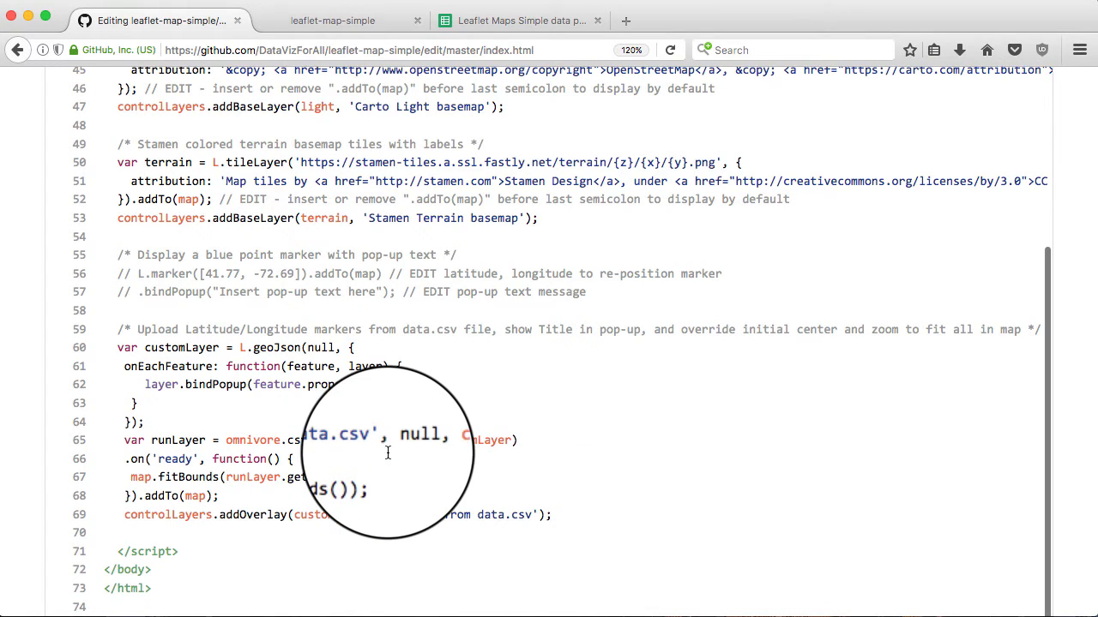
scroll(554, 411, "down", 10)
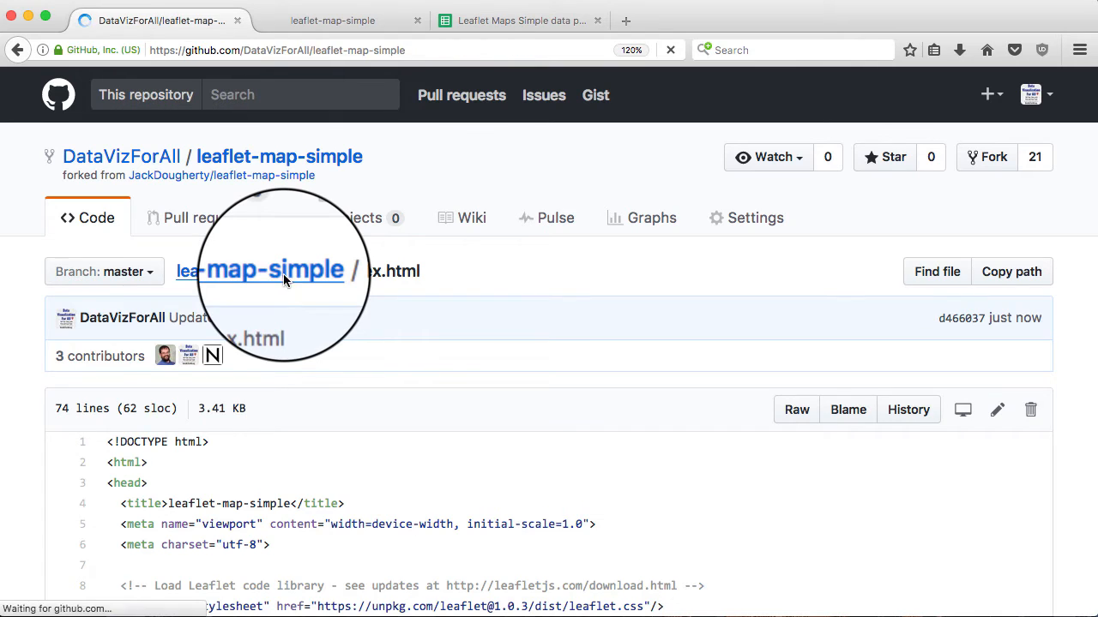
Review the geocoded data.csv table in the fork, then switch to the published map
scroll(232, 407, "down", 3)
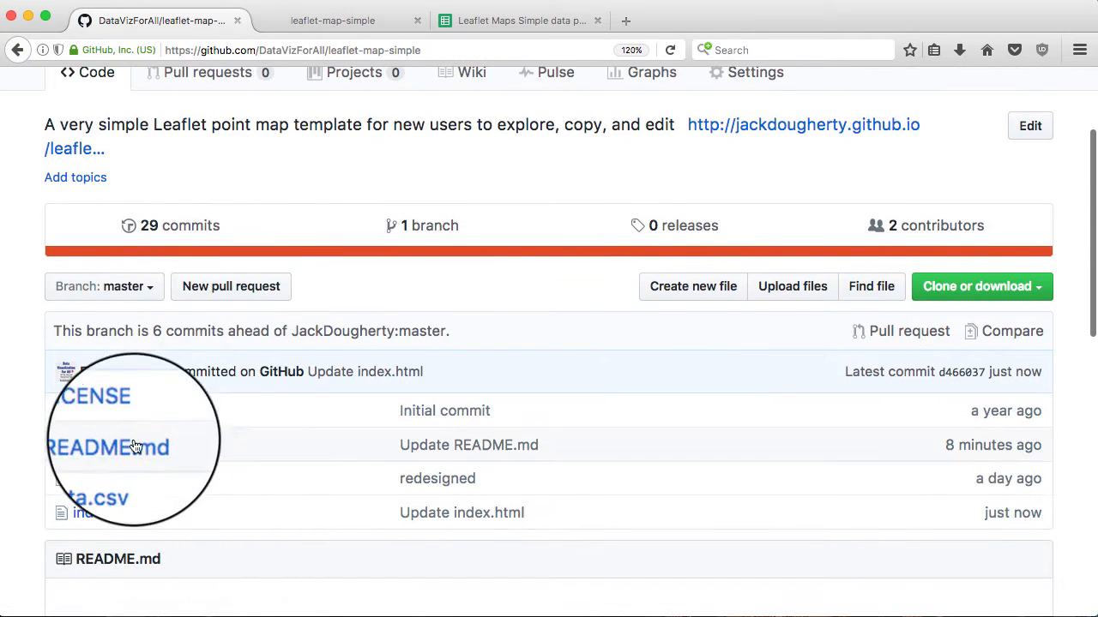
left_click(95, 486)
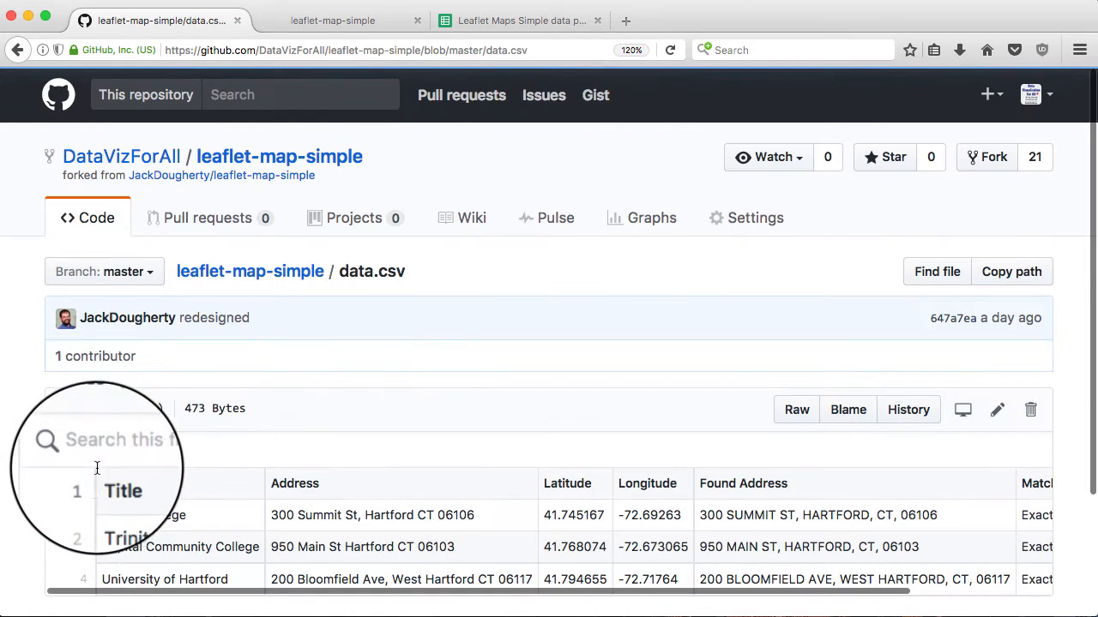
scroll(257, 394, "down", 3)
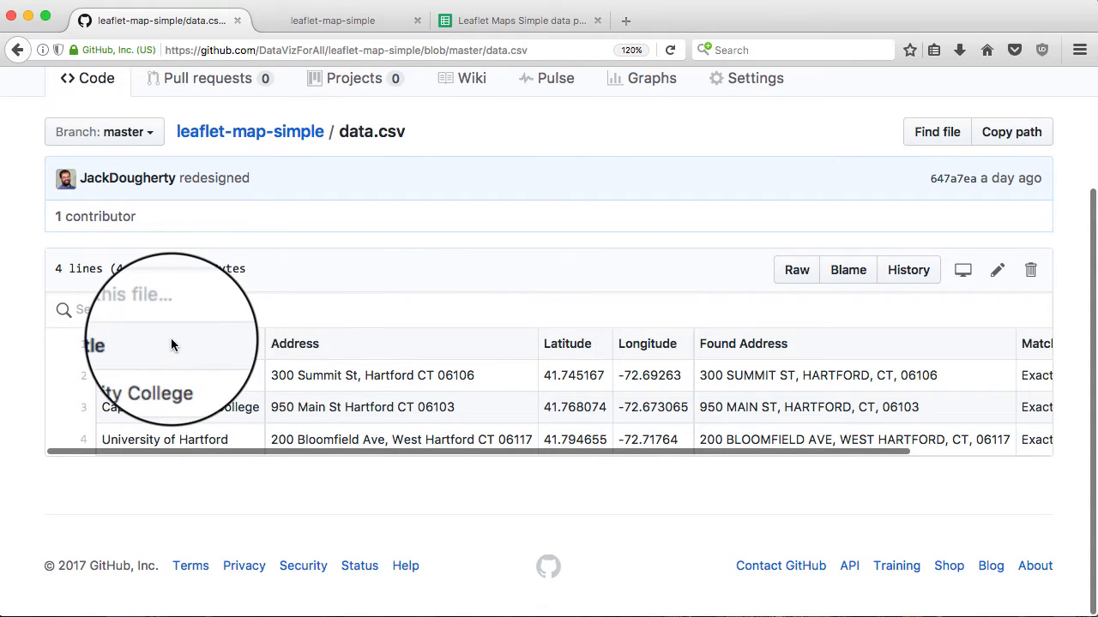
scroll(261, 326, "up", 2)
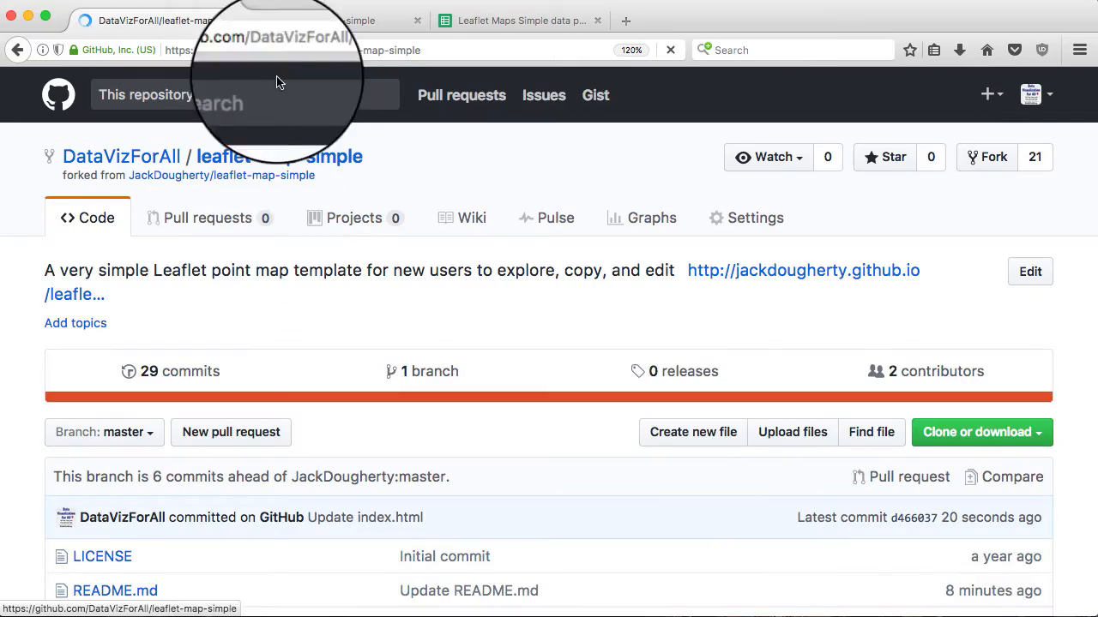
left_click(355, 22)
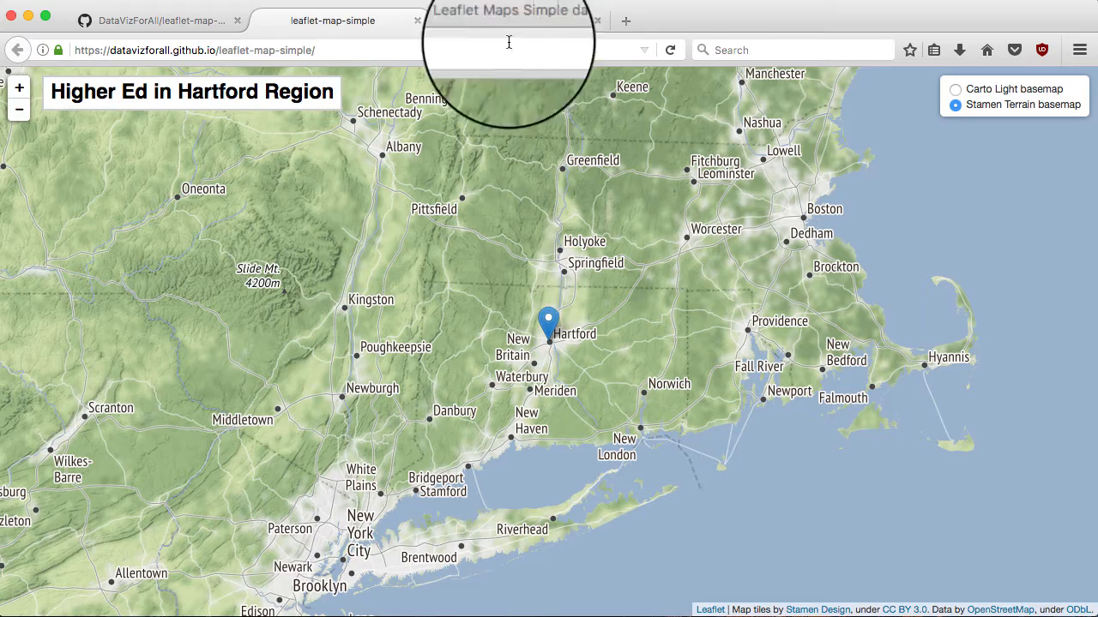
Reload the map, enable Markers from data.csv, and check the Hartford, Capital and Trinity pop-ups
left_click(670, 50)
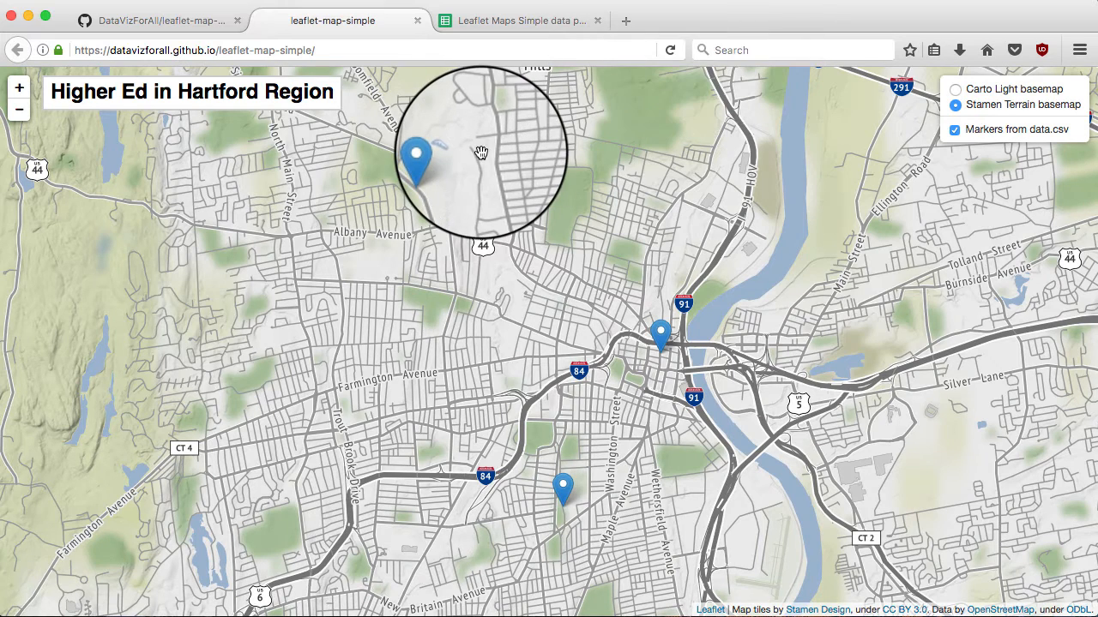
left_click(954, 130)
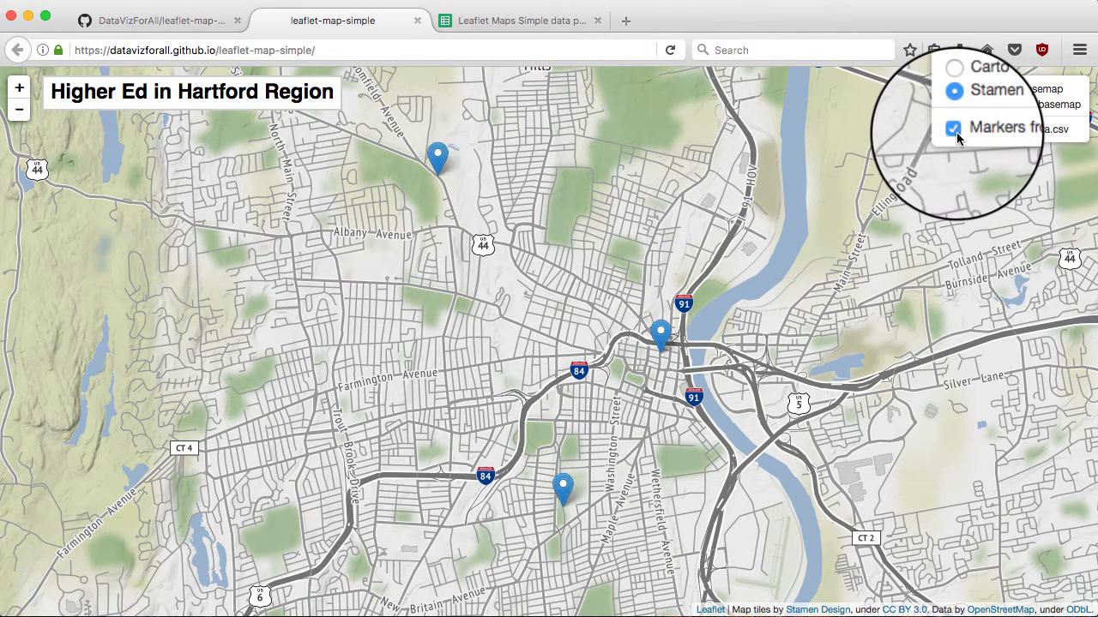
left_click(439, 160)
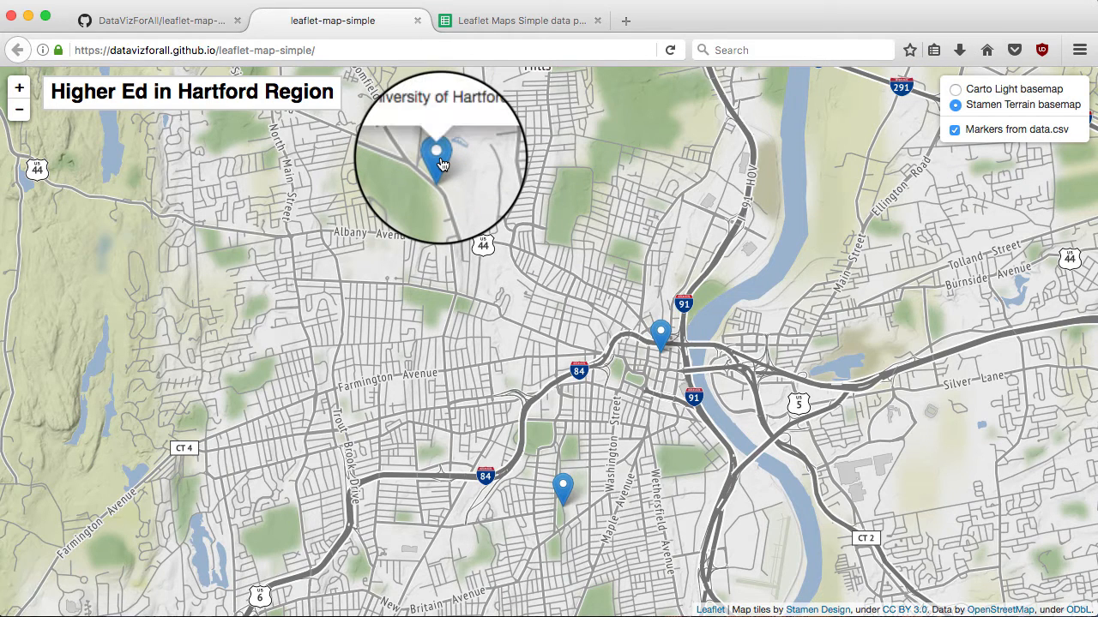
left_click(660, 338)
left_click(661, 338)
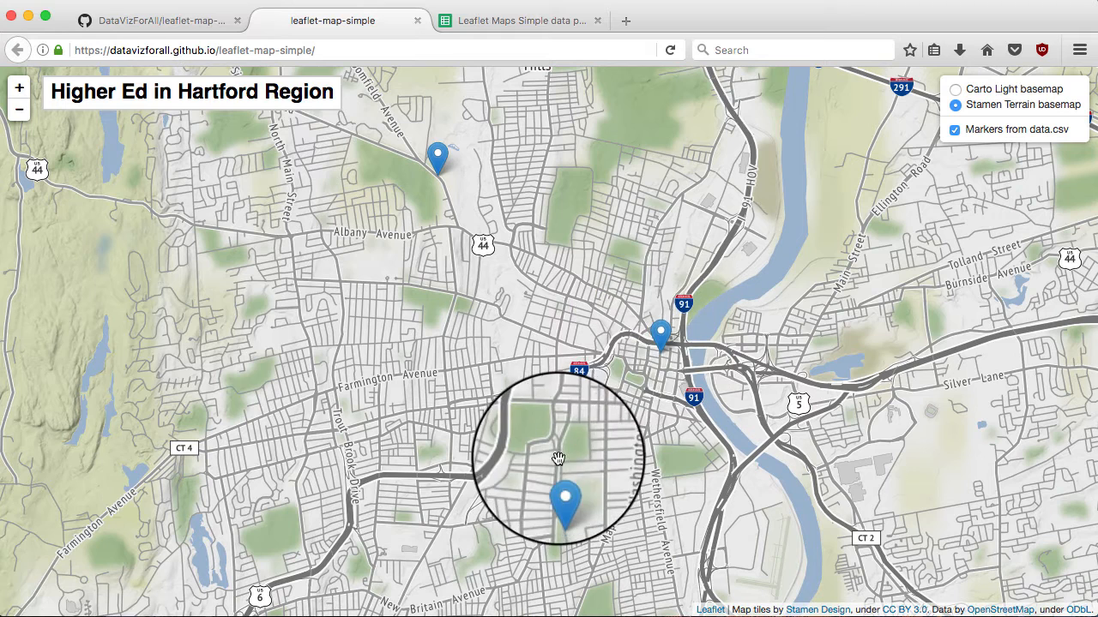
left_click(563, 495)
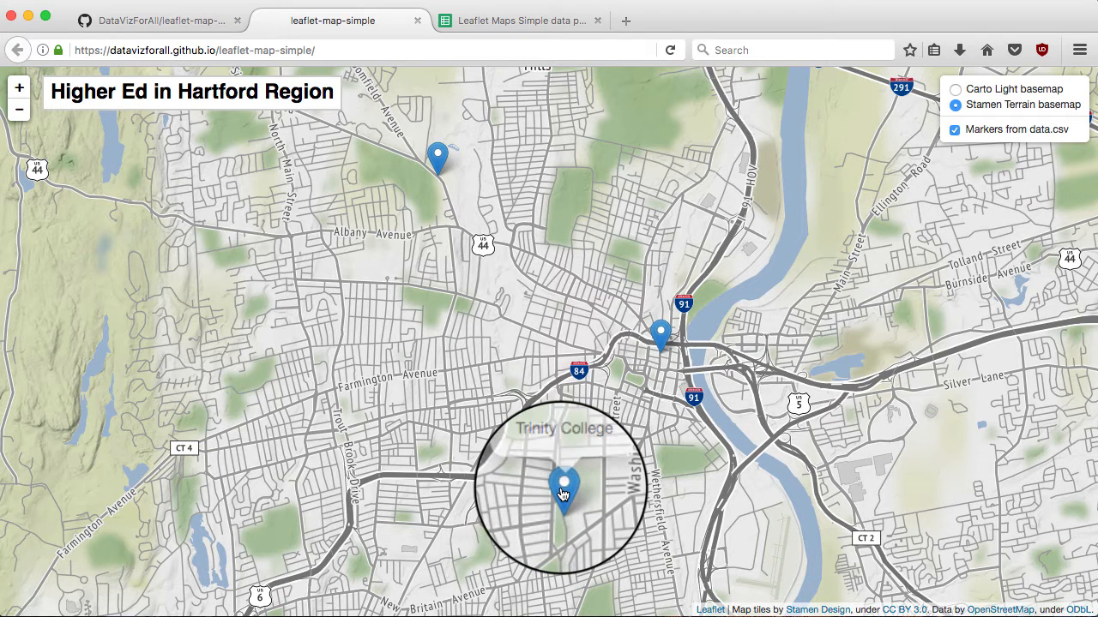
left_click(563, 495)
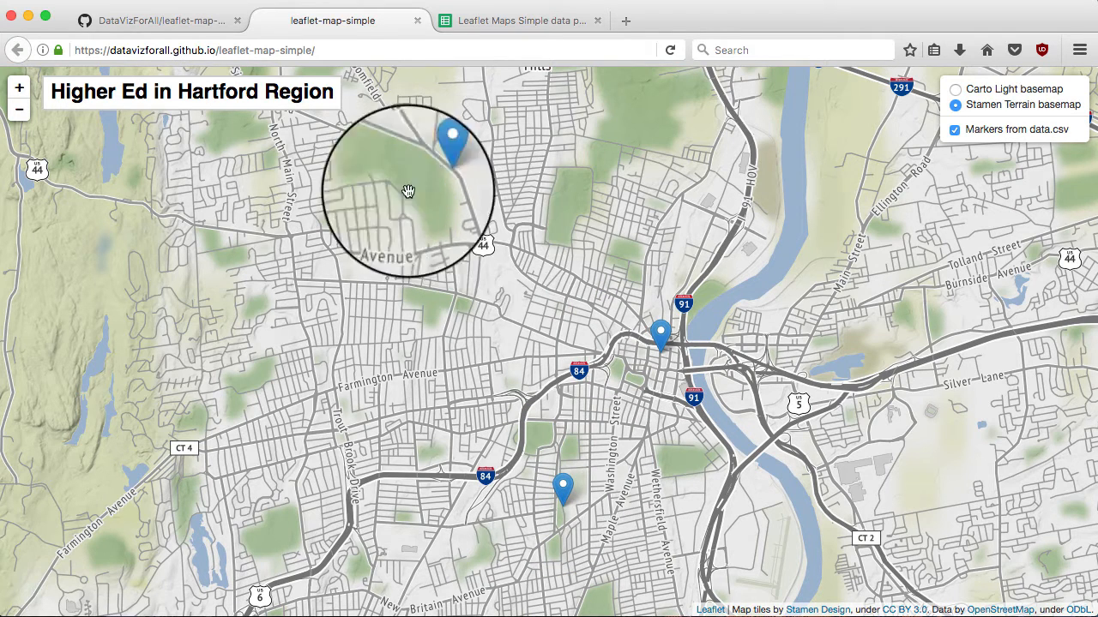
left_click(194, 23)
scroll(231, 293, "down", 3)
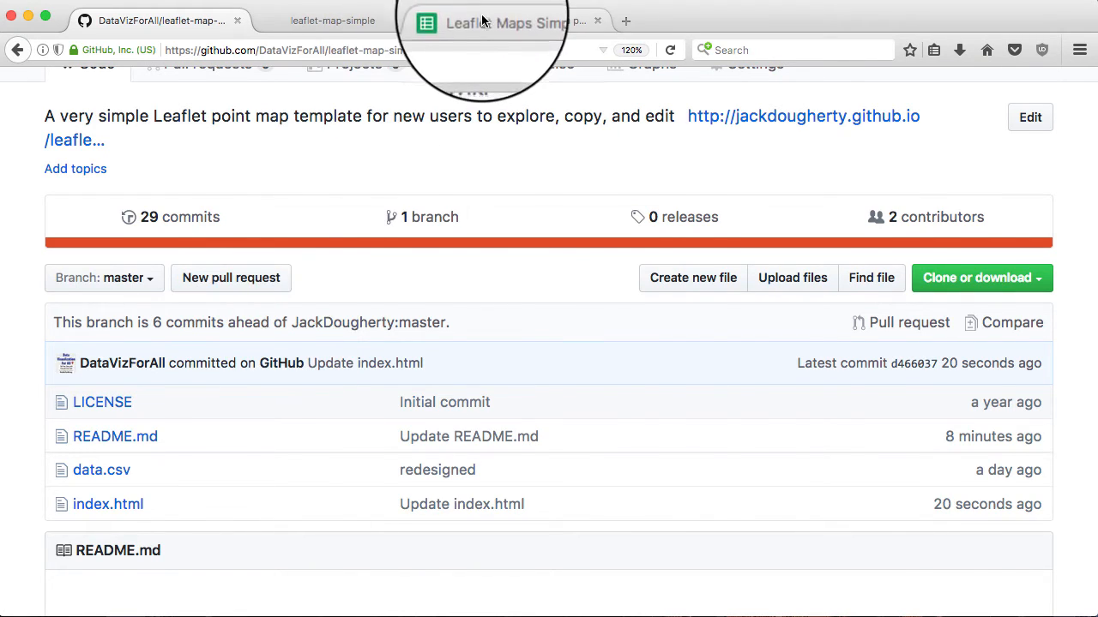
Sign in to Google with the account name and password, without staying signed in
left_click(515, 28)
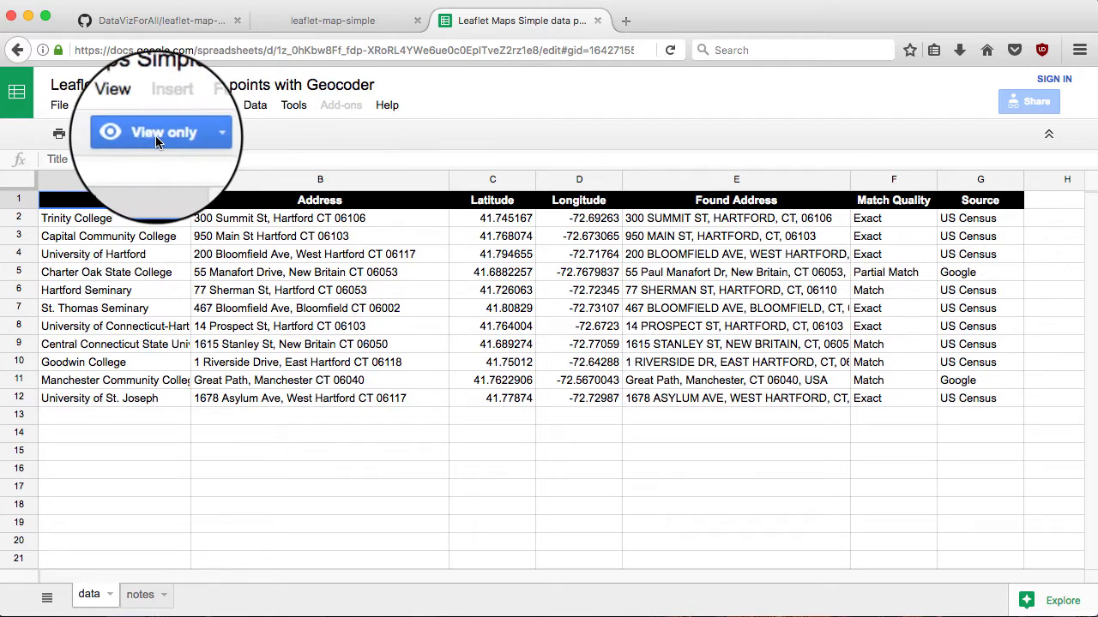
left_click(1054, 81)
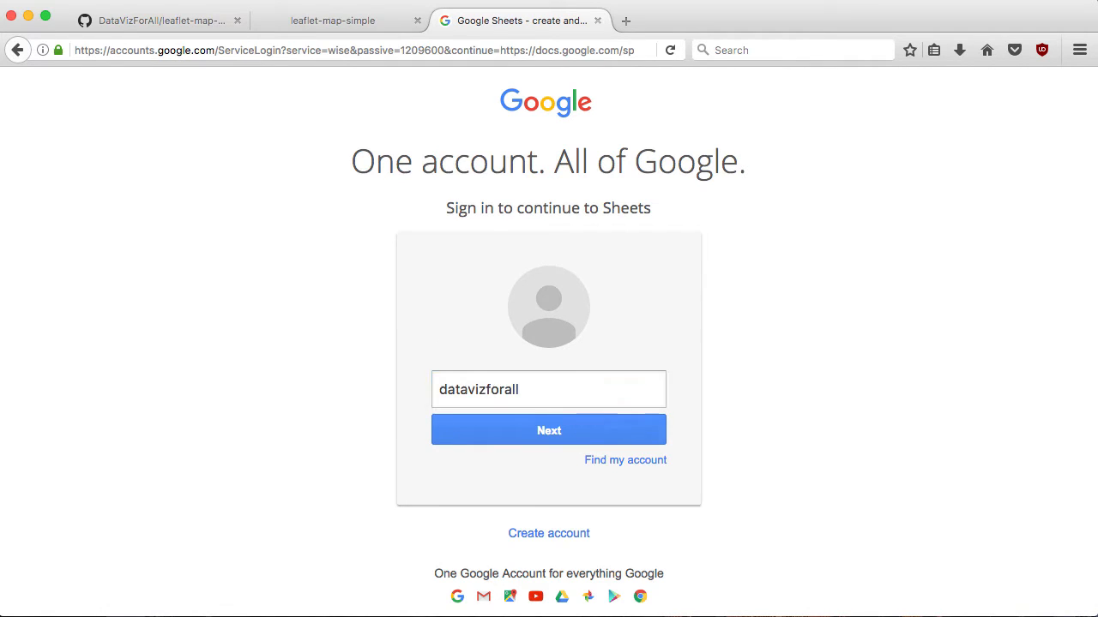
key("Return")
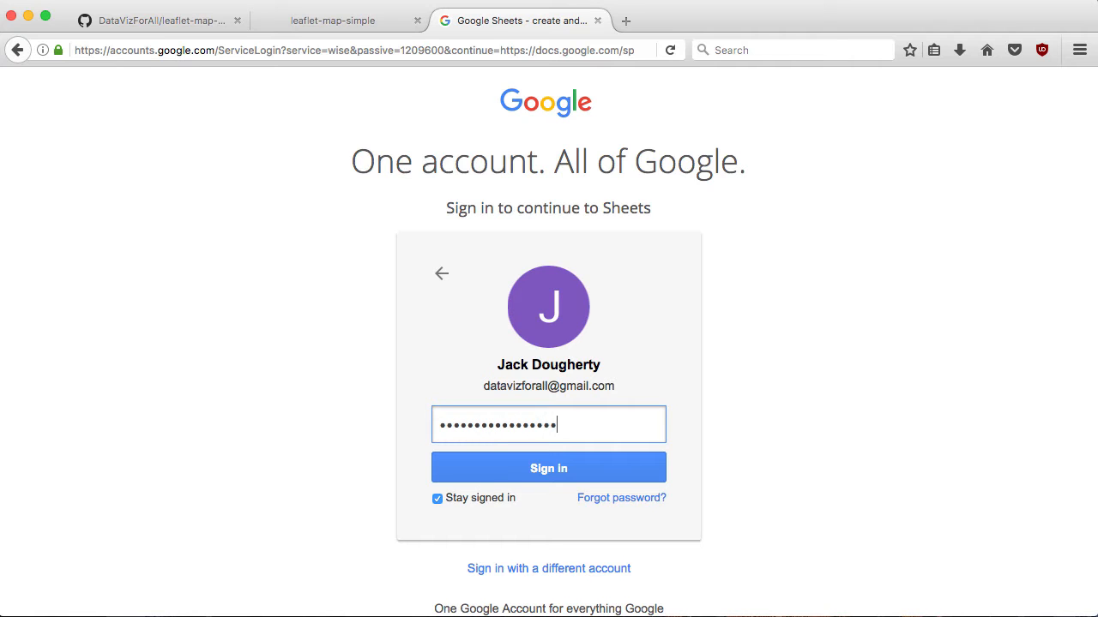
left_click(437, 498)
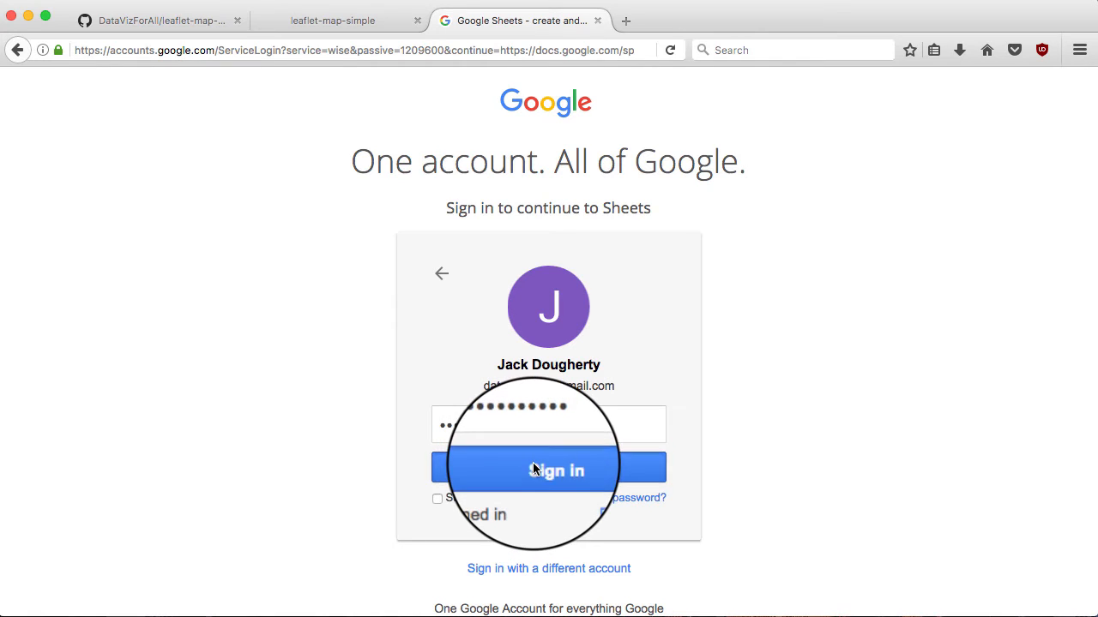
left_click(534, 469)
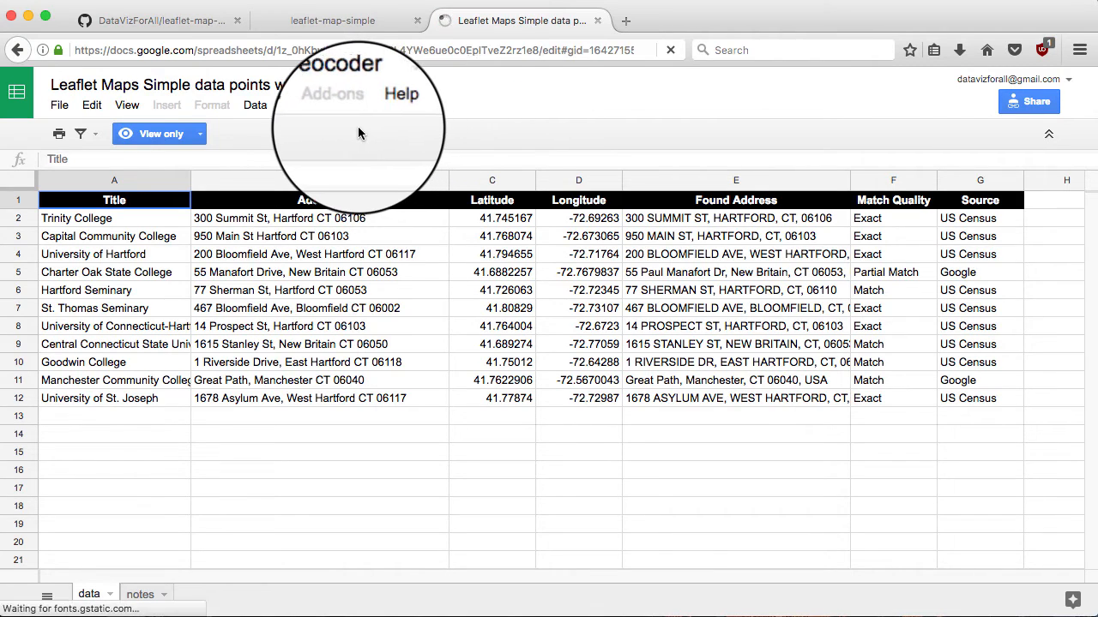
Make a copy named 'Leaflet Maps Simple data points with Geocoder', dropping the 'Copy of' prefix
left_click(60, 106)
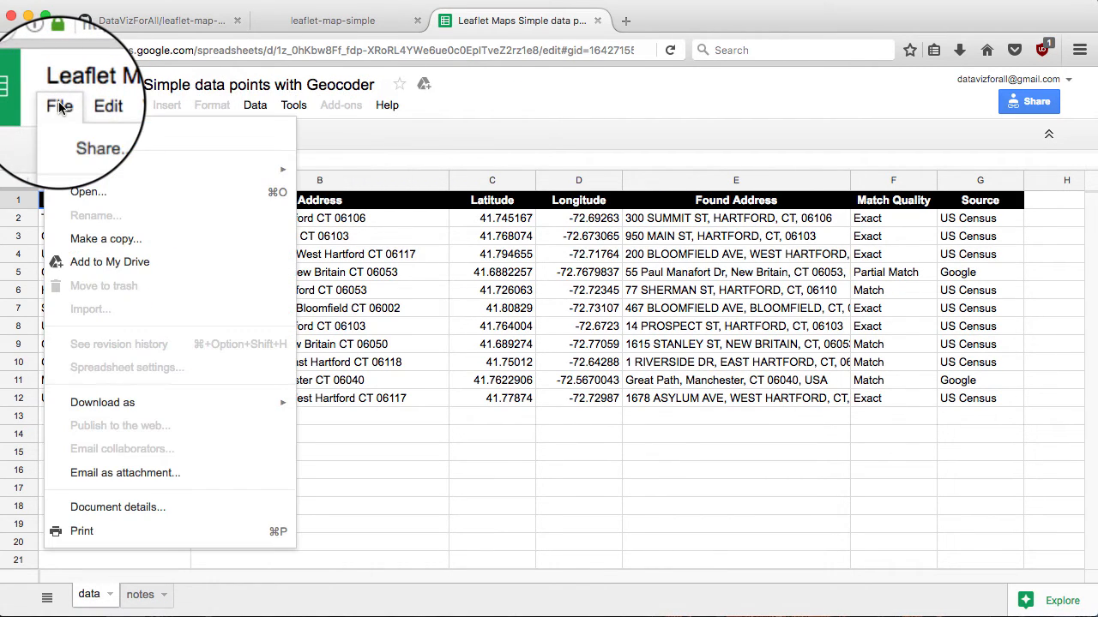
left_click(107, 241)
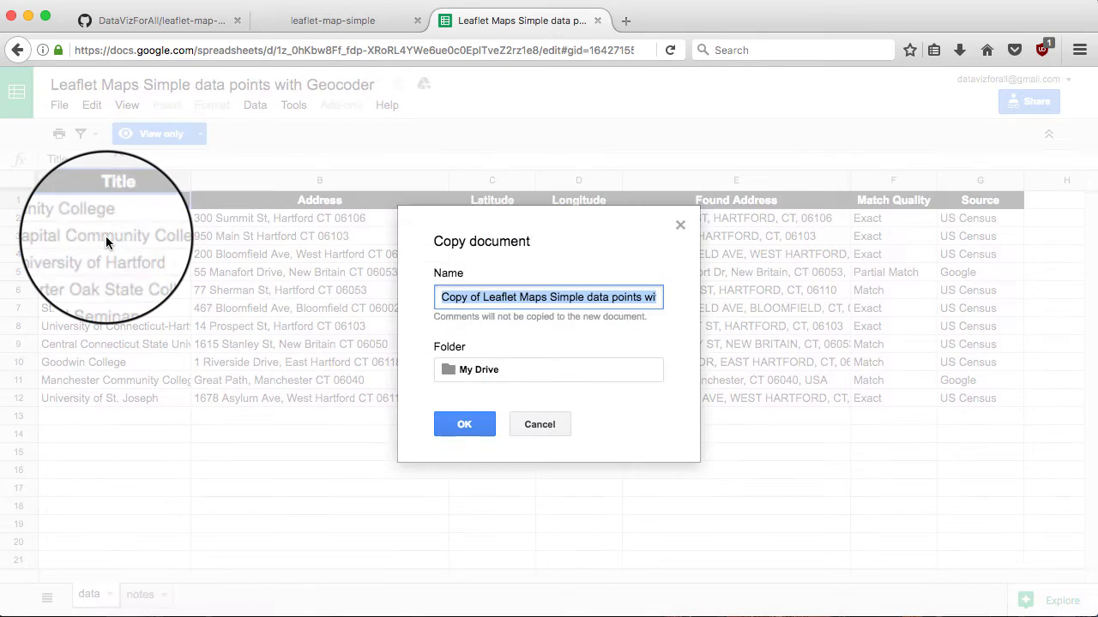
left_click(483, 296)
key("BackSpace")
key("BackSpace")
key("BackSpace")
key("BackSpace")
key("BackSpace")
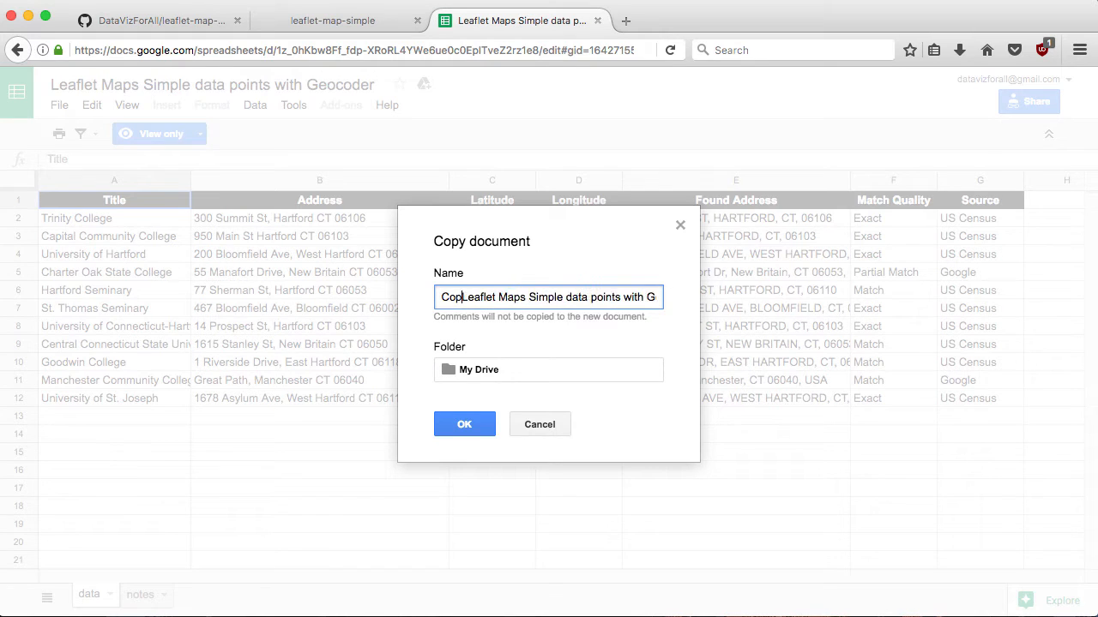
left_click(464, 424)
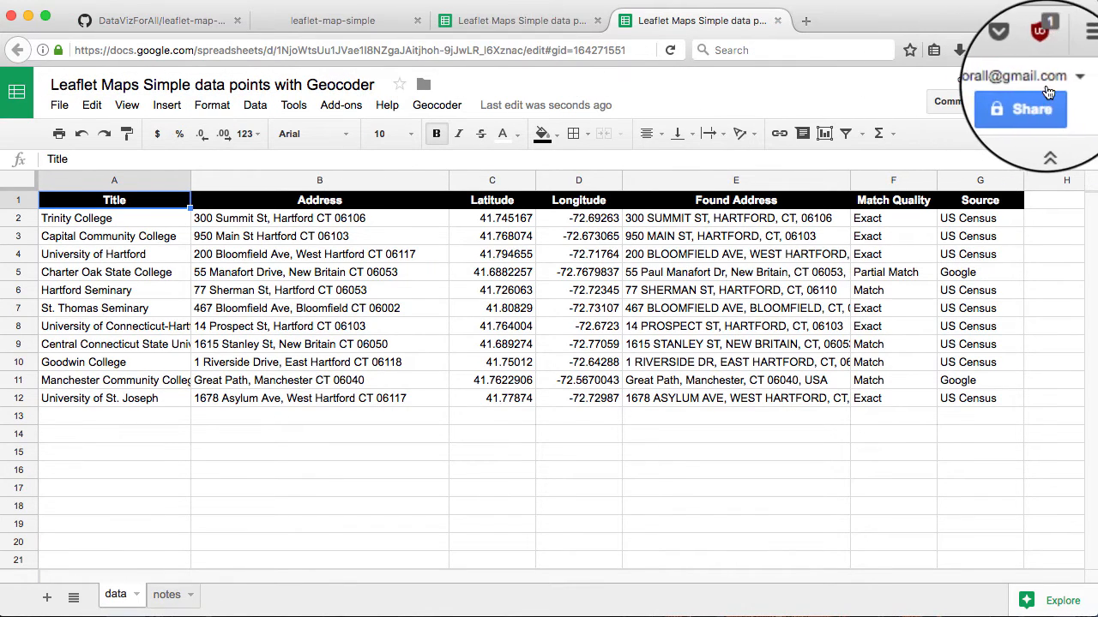
Close the original view-only tab and clear the old geocoding results in C2:G12
left_click(595, 23)
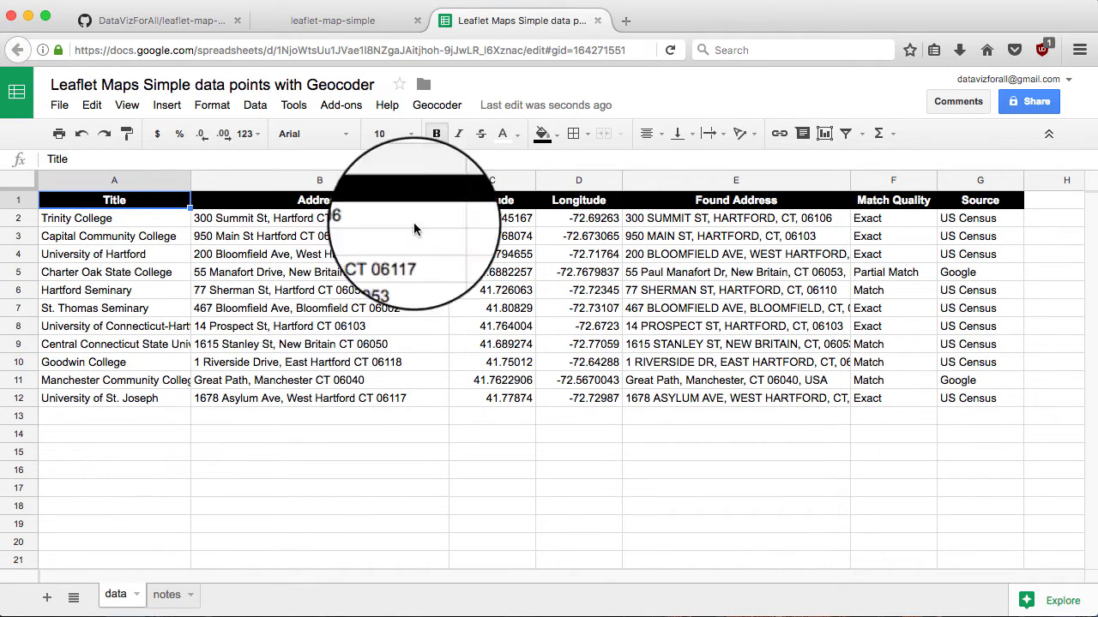
left_click(486, 219)
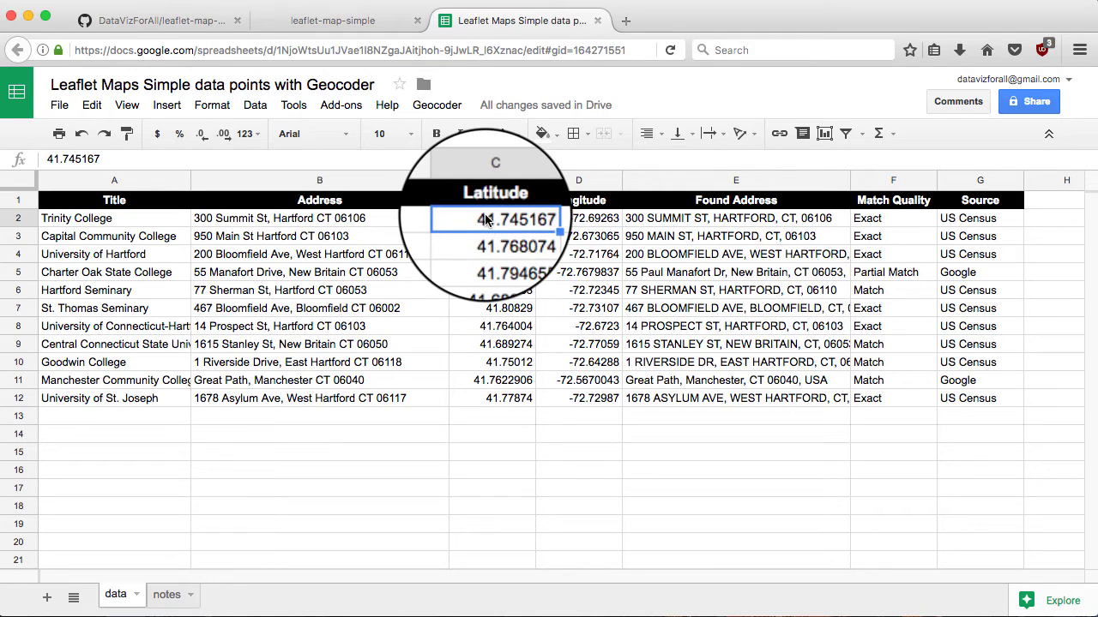
left_click_drag(485, 219, 966, 401)
key("Delete")
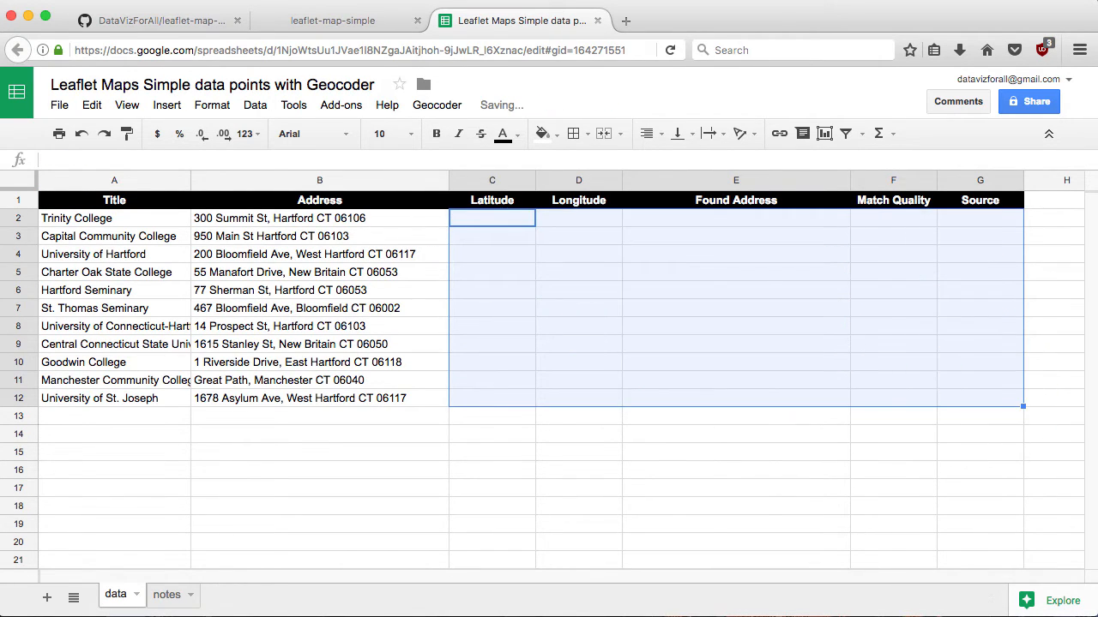
Select the addresses and empty result columns B2:G12 and bring up the Geocoder menu
left_click(321, 221)
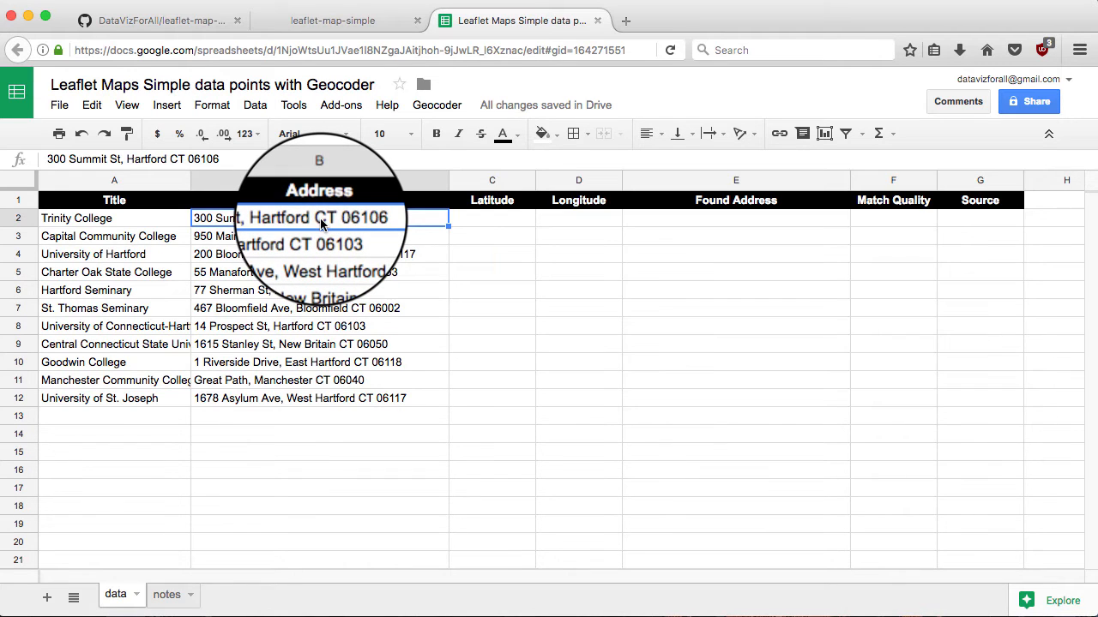
left_click_drag(320, 221, 949, 404)
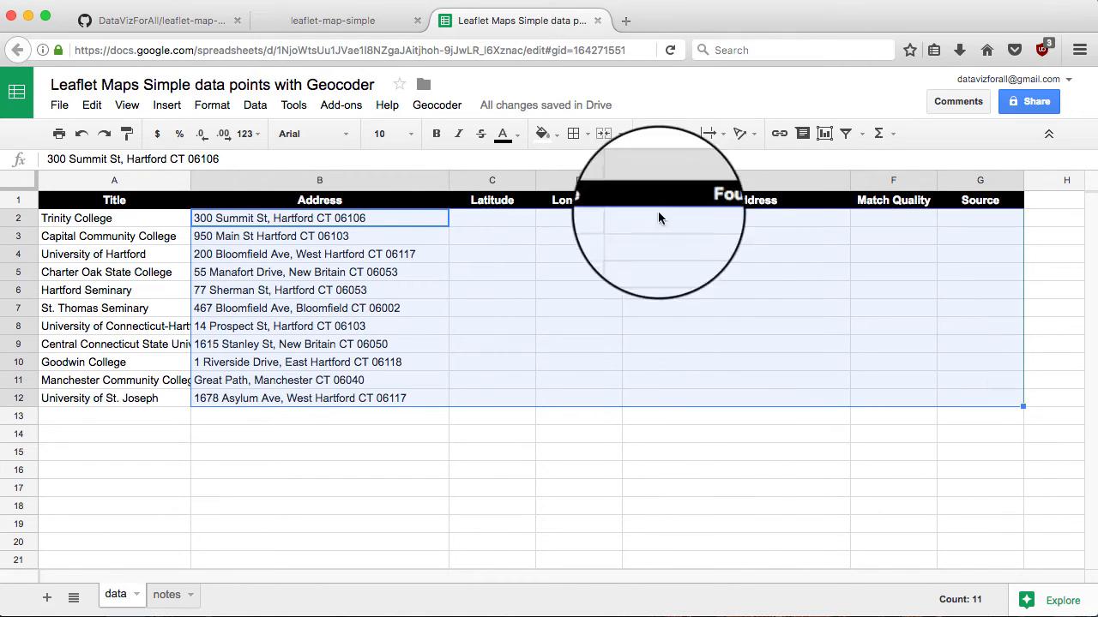
left_click(431, 106)
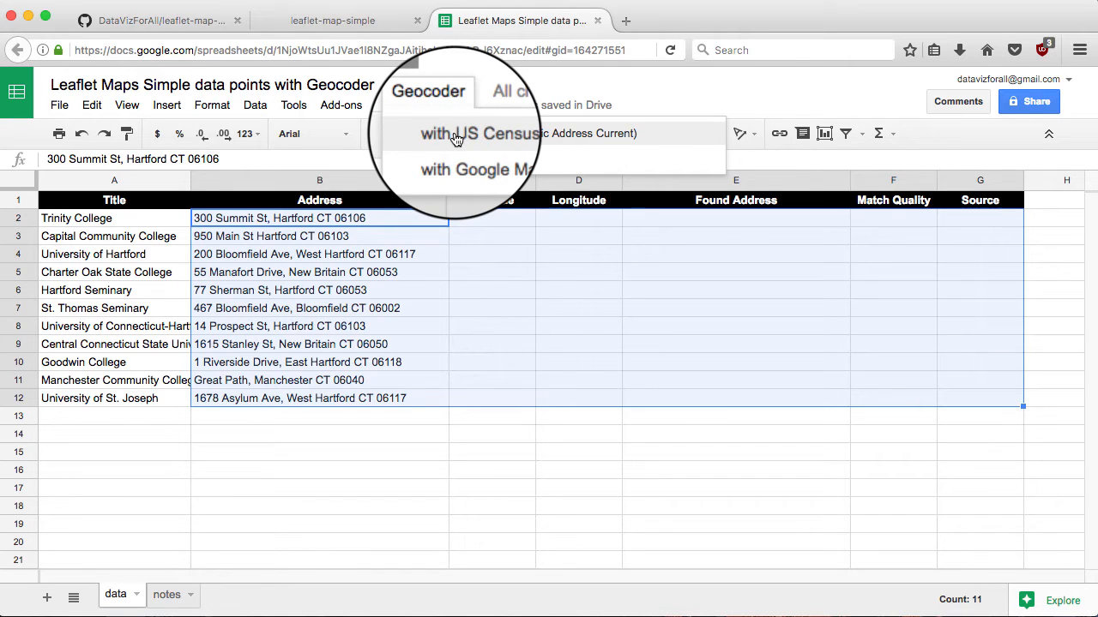
Geocode the selected addresses with US Census, authorizing the script and accepting the completion notice
left_click(456, 137)
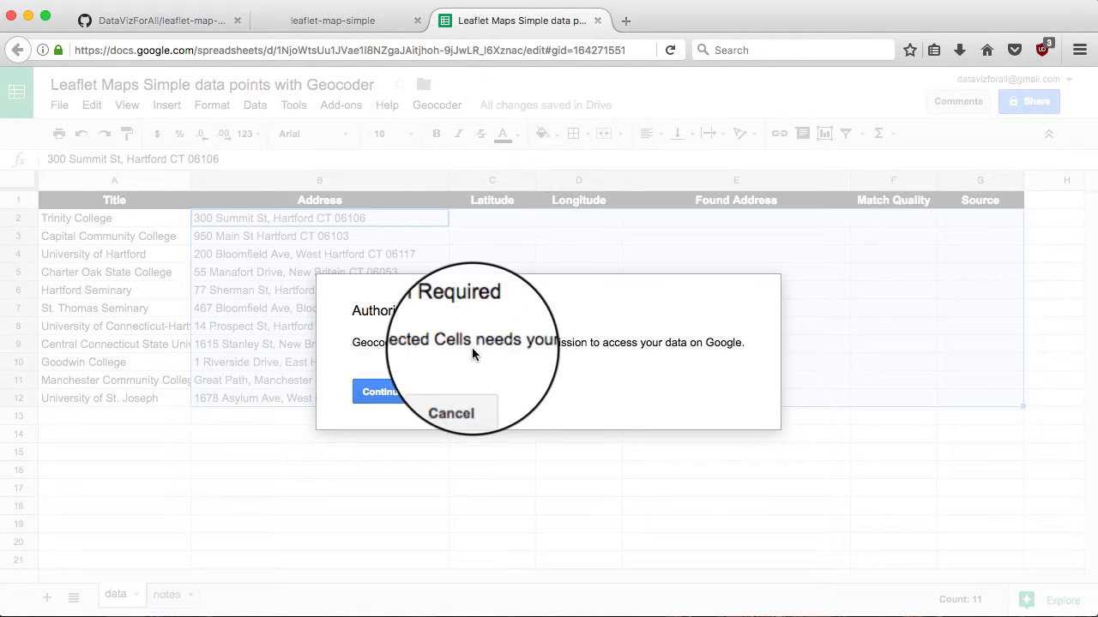
left_click(383, 392)
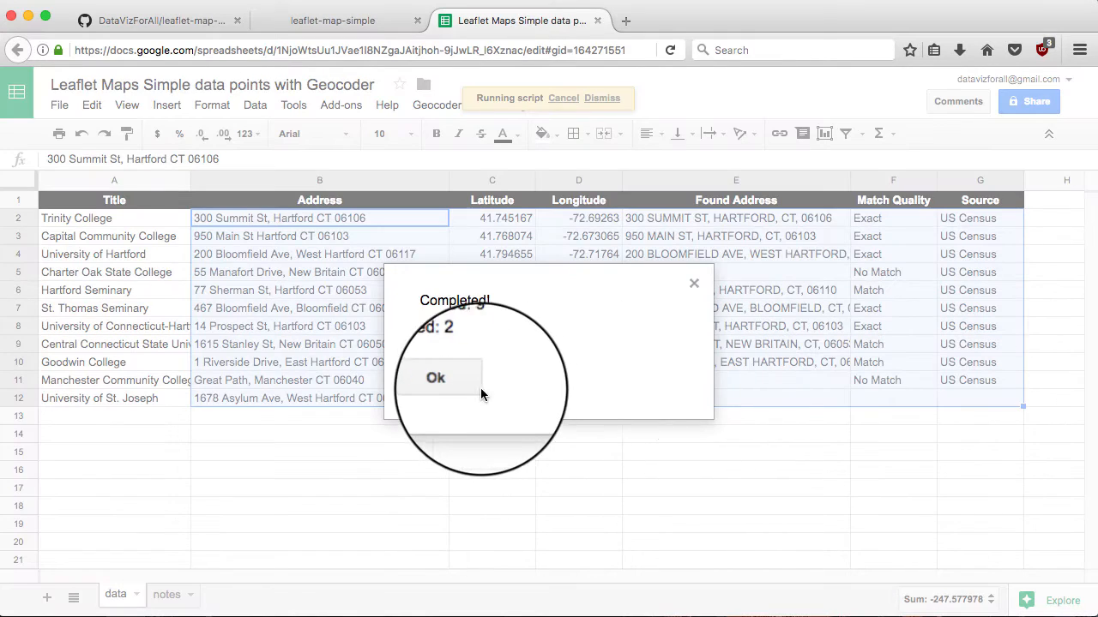
left_click(452, 381)
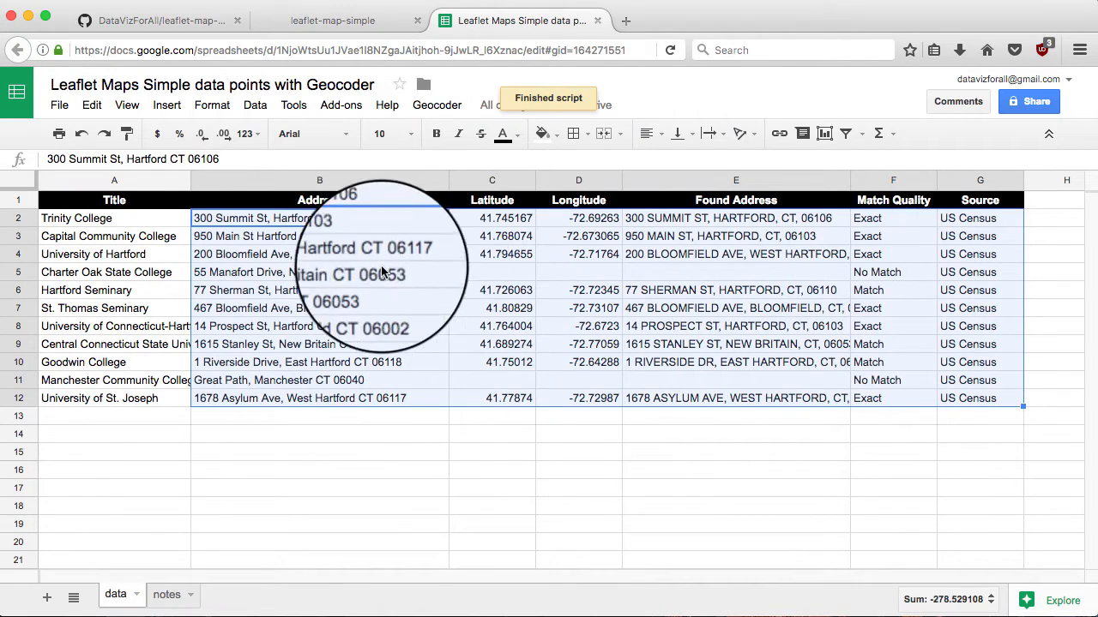
Geocode the unmatched row 5 address (Charter Oak) with Google Maps
left_click(336, 273)
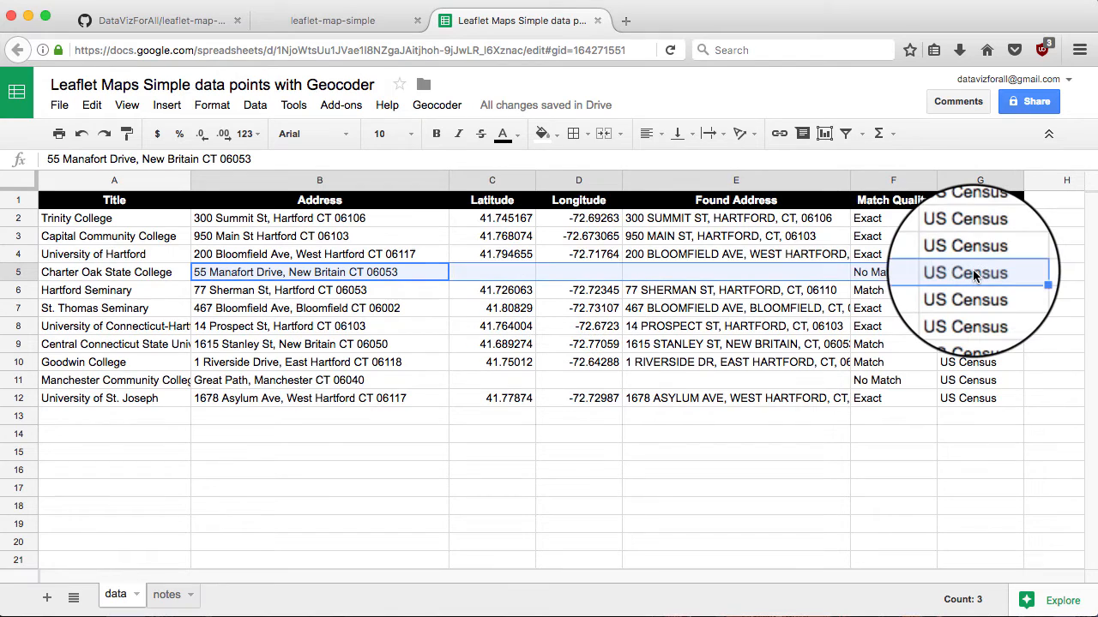
left_click(436, 105)
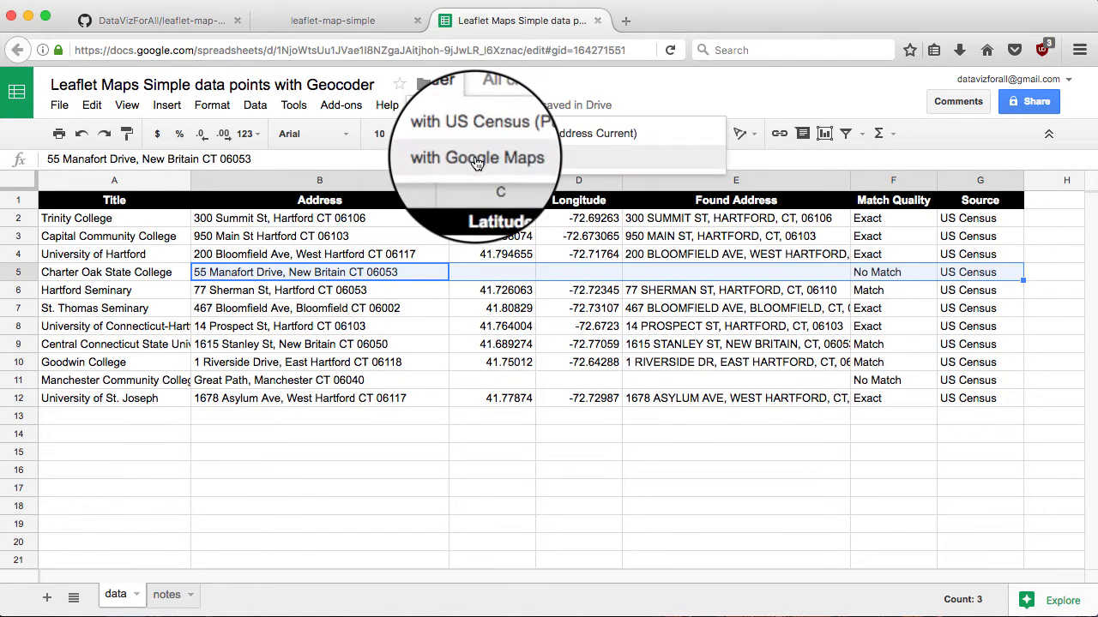
left_click(476, 160)
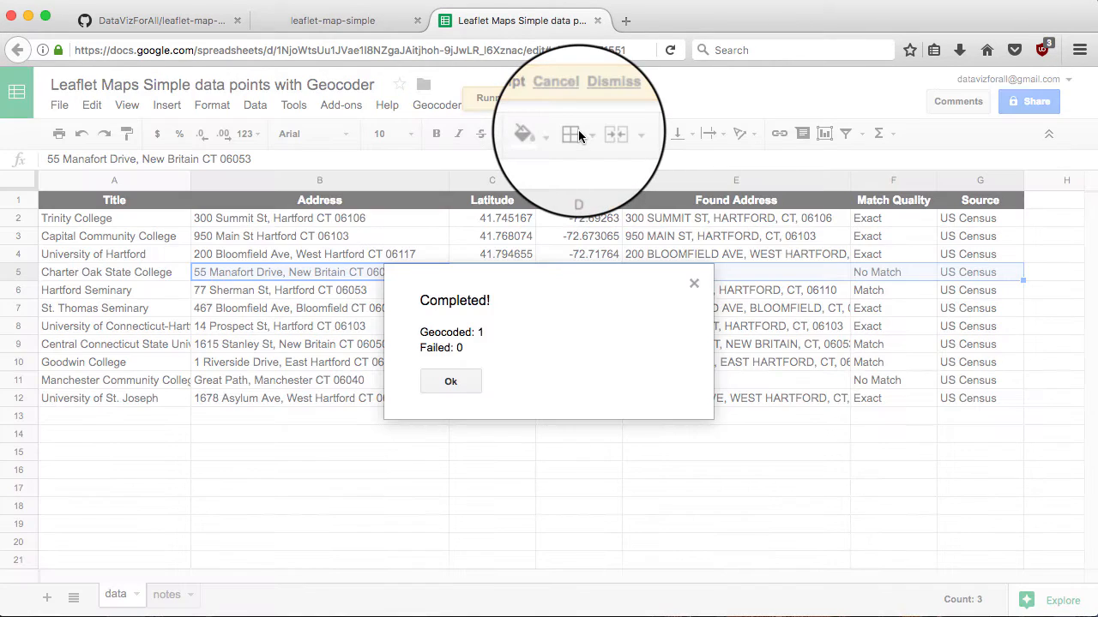
left_click(451, 386)
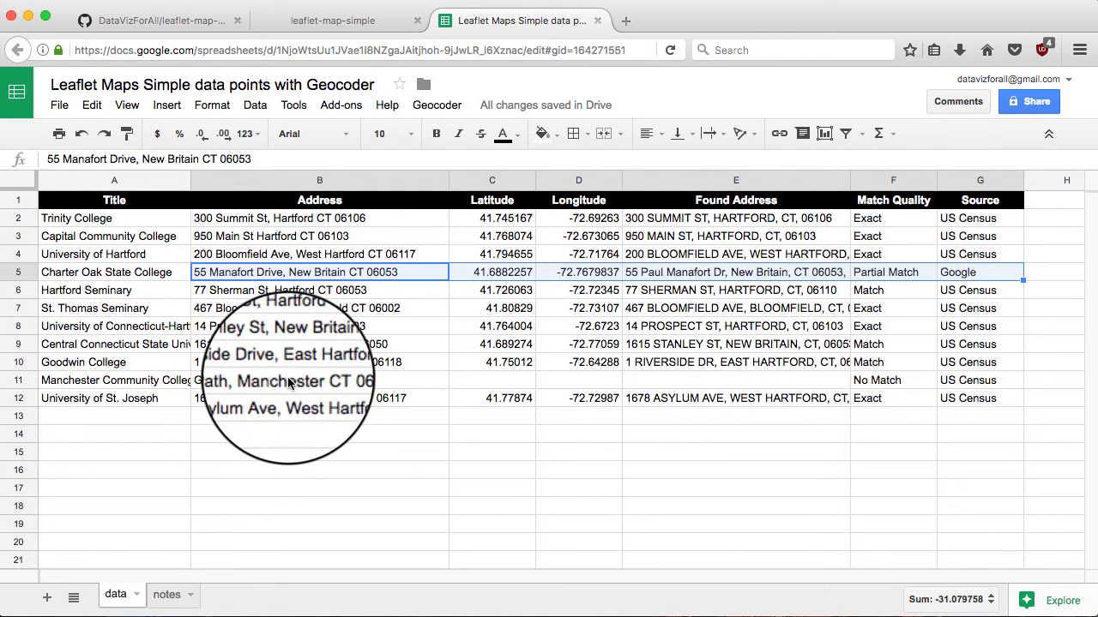
Geocode the unmatched row 11 address (Manchester), B11:G11, with Google Maps
left_click(365, 380)
left_click_drag(377, 375, 943, 382)
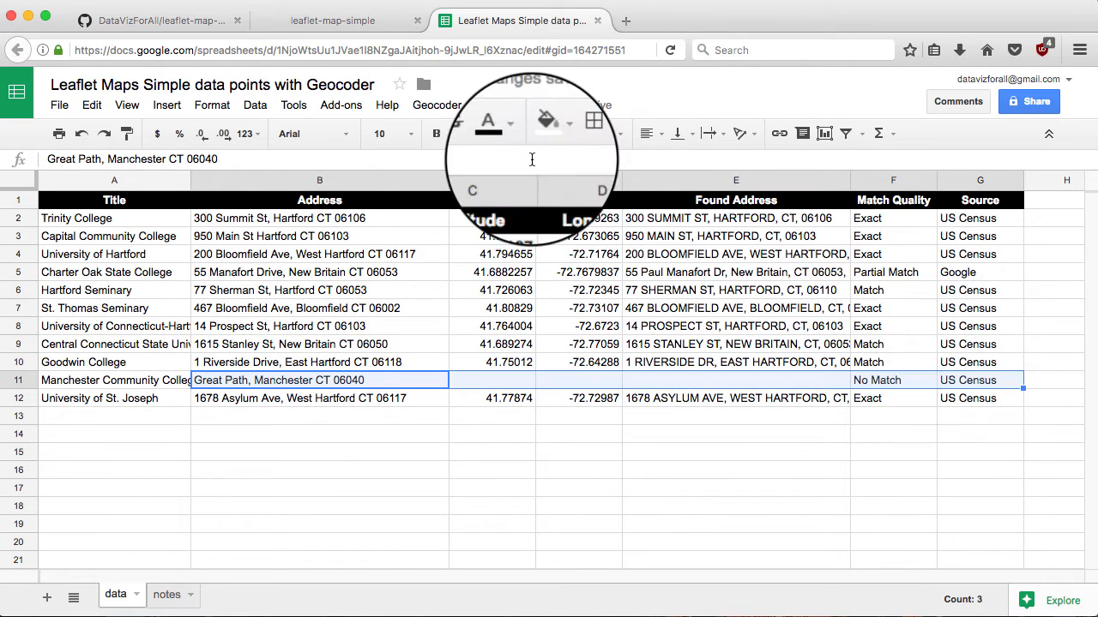
left_click(435, 107)
left_click(476, 157)
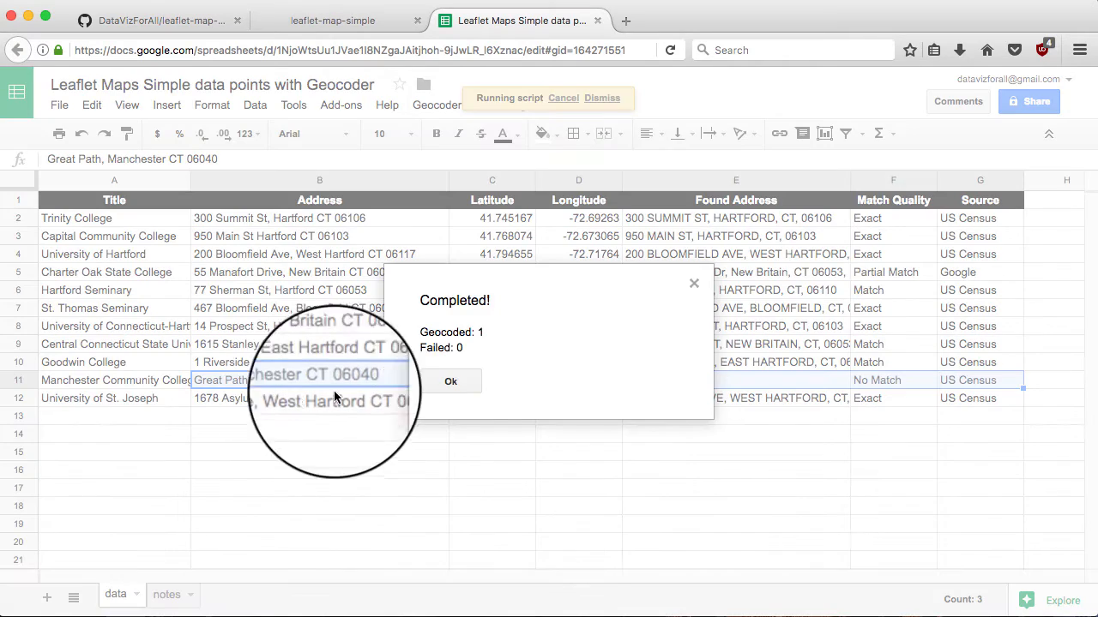
left_click(449, 384)
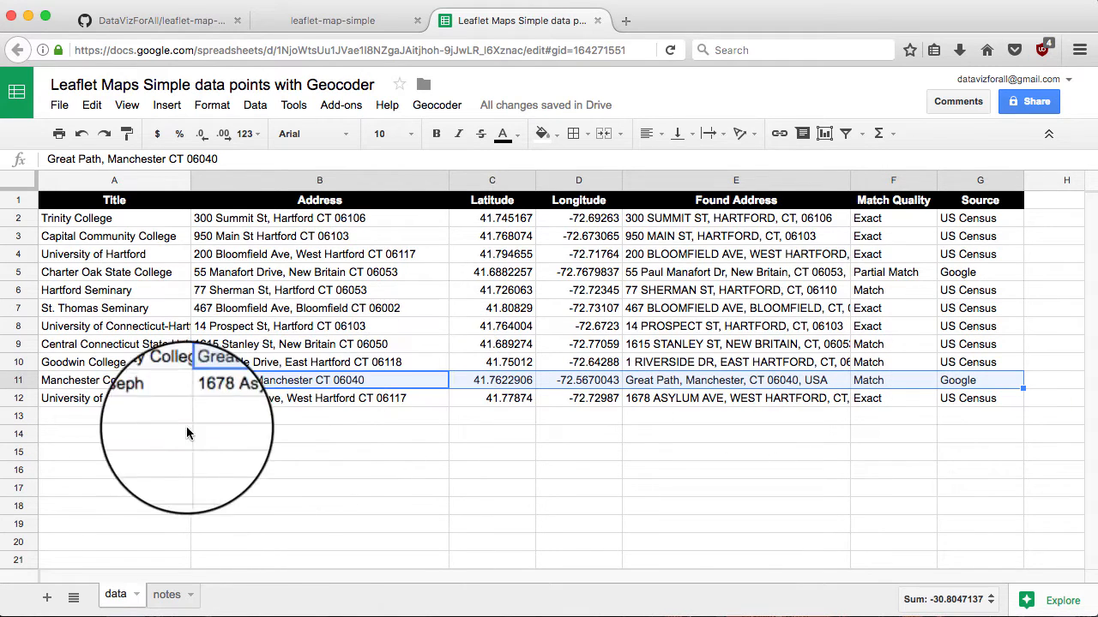
Save the current sheet as 'Leaflet Maps Simple data points with Geocoder - data.csv'
left_click(60, 106)
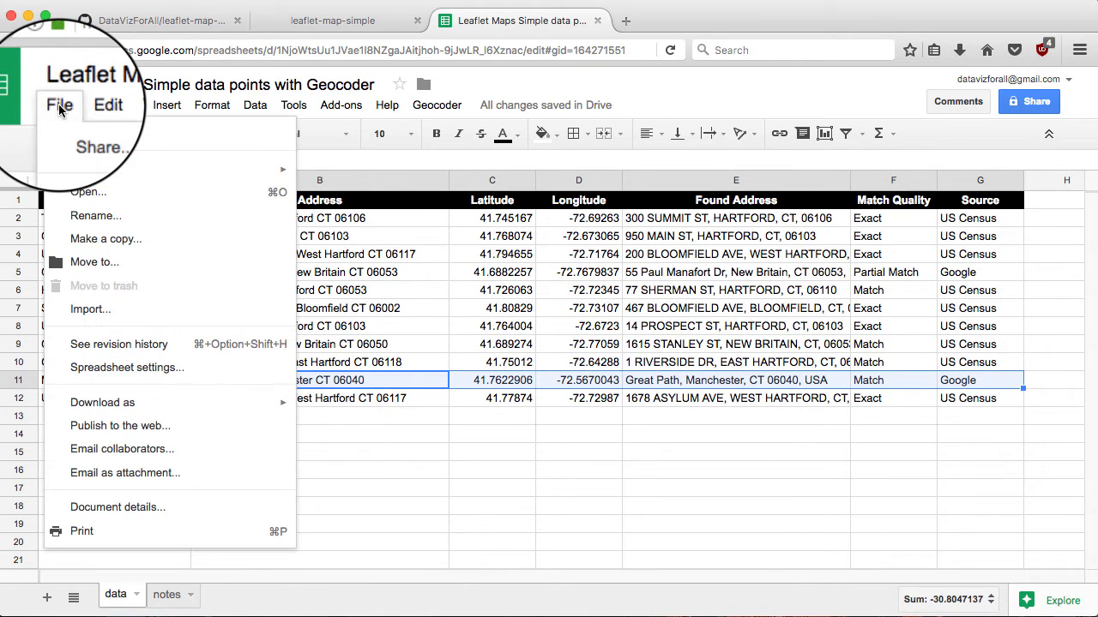
mouse_move(129, 408)
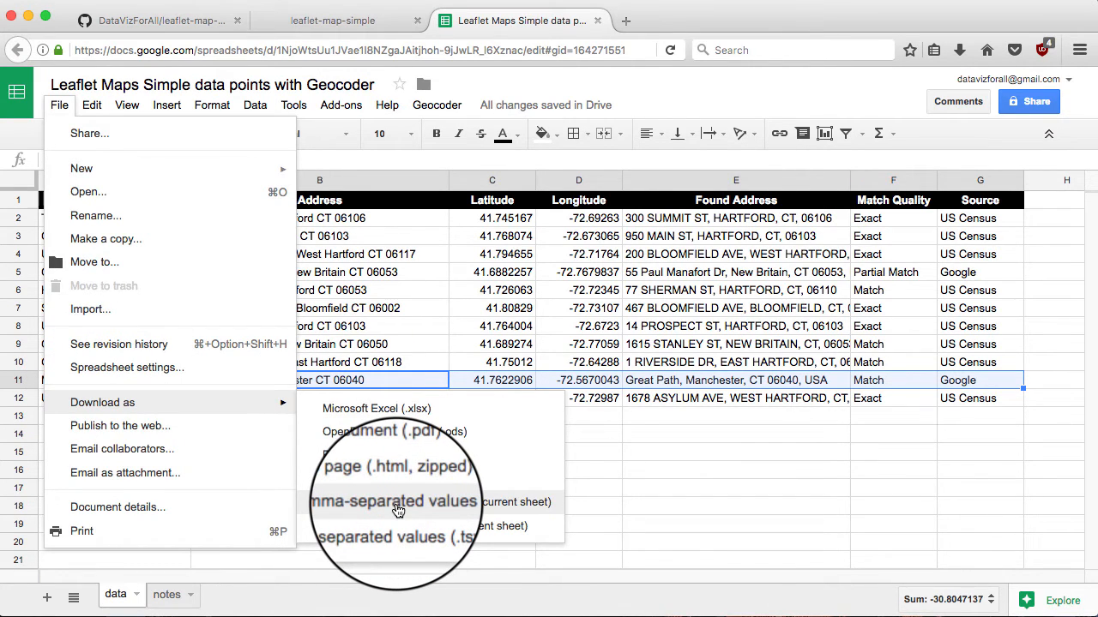
left_click(398, 510)
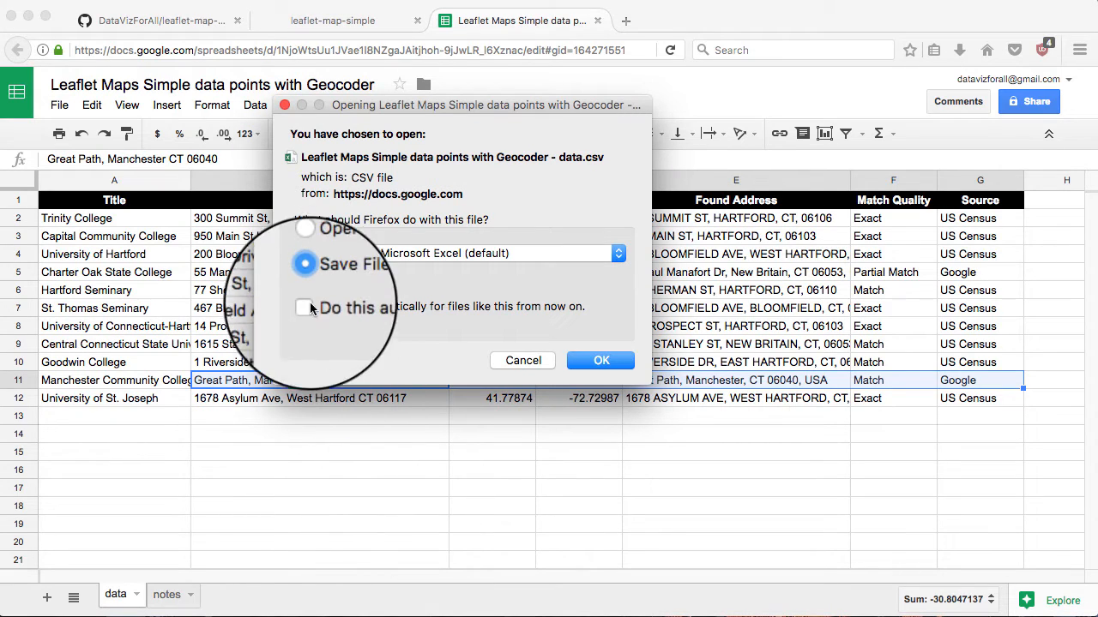
left_click(588, 361)
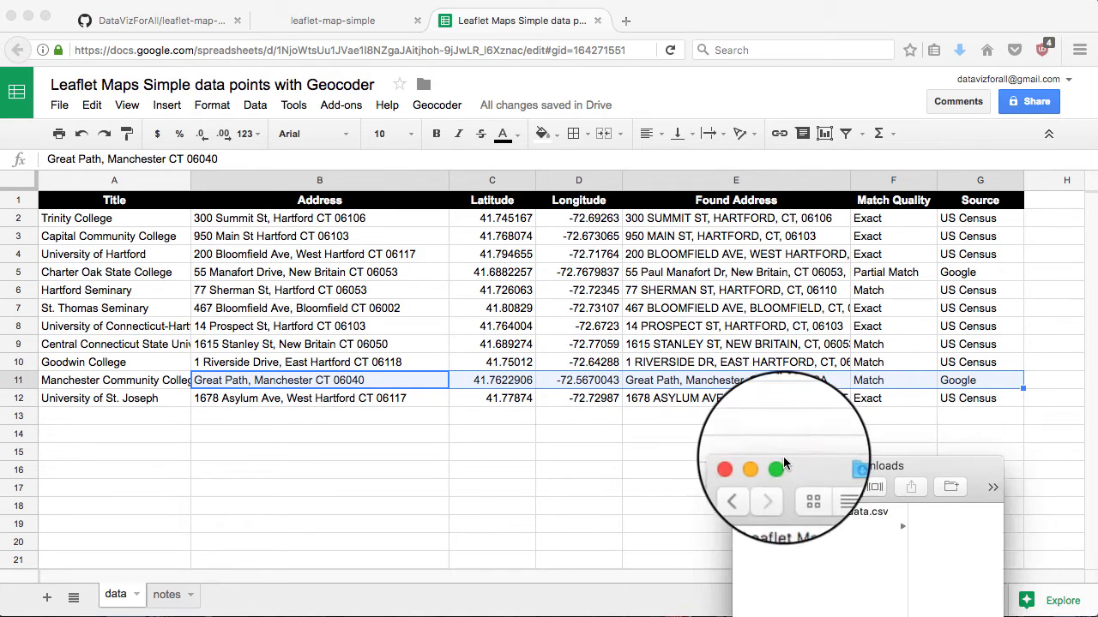
Rename the downloaded CSV to data.csv in Finder and move the Downloads window aside
left_click_drag(986, 480, 635, 427)
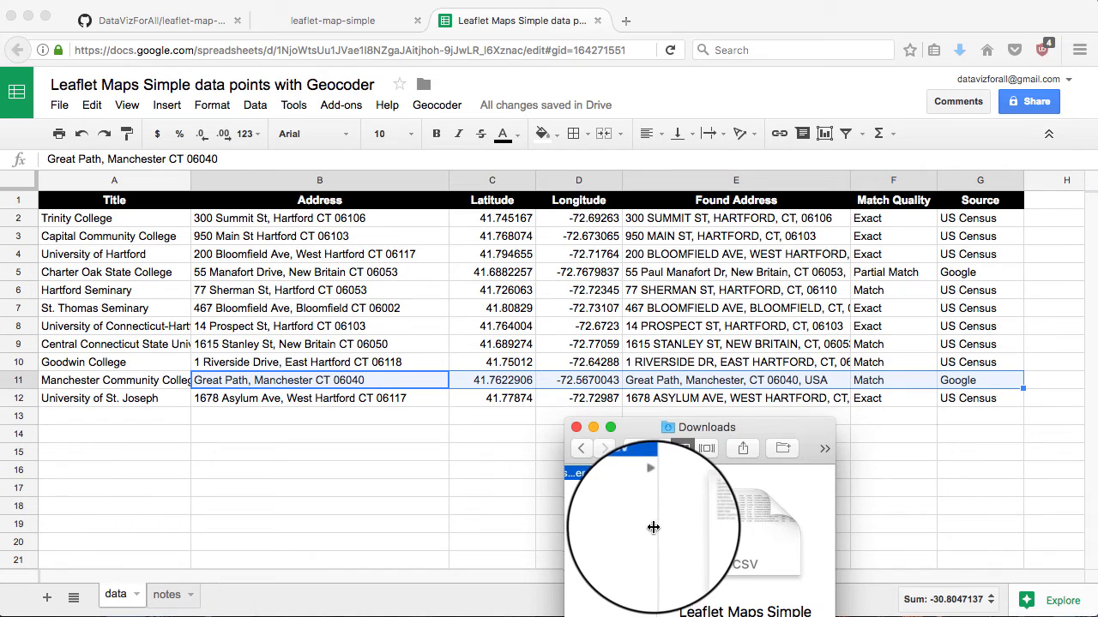
left_click_drag(656, 530, 811, 536)
left_click(741, 483)
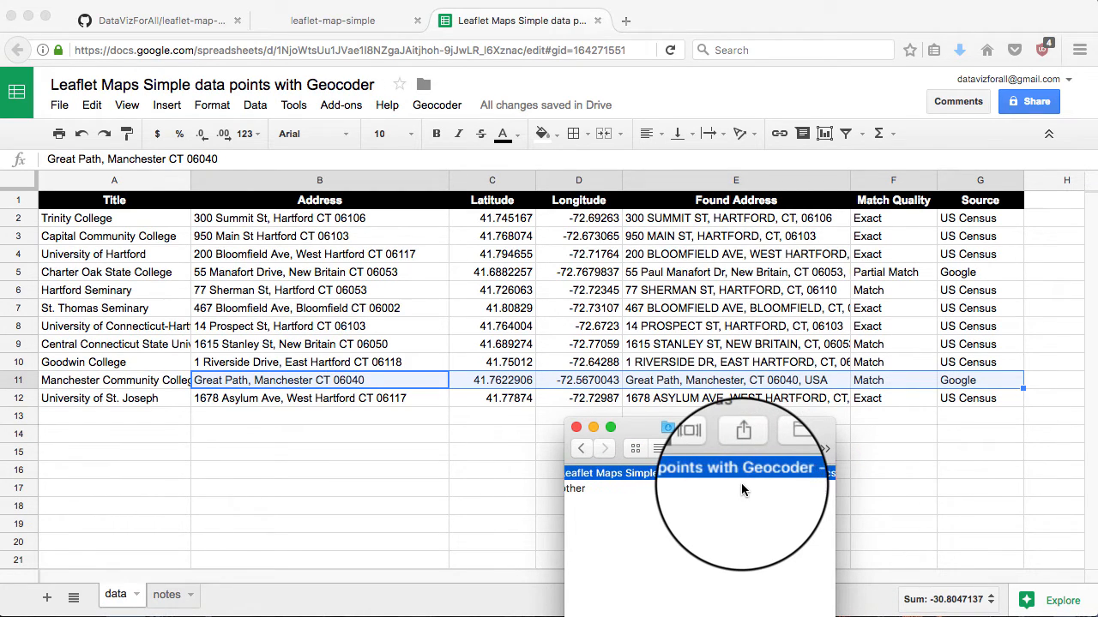
right_click(740, 478)
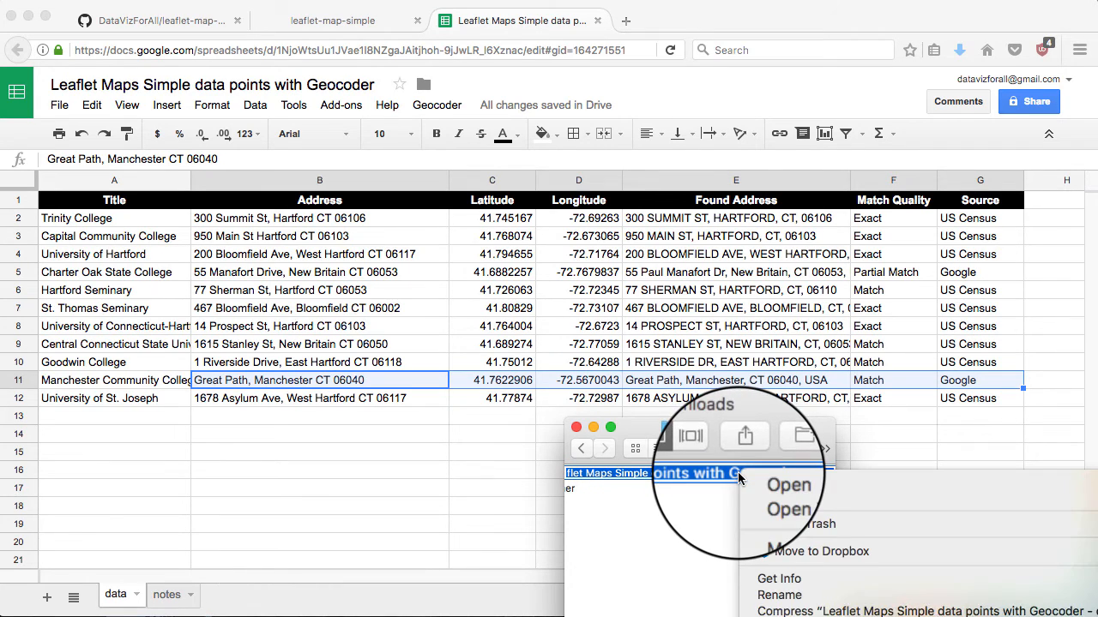
left_click(783, 598)
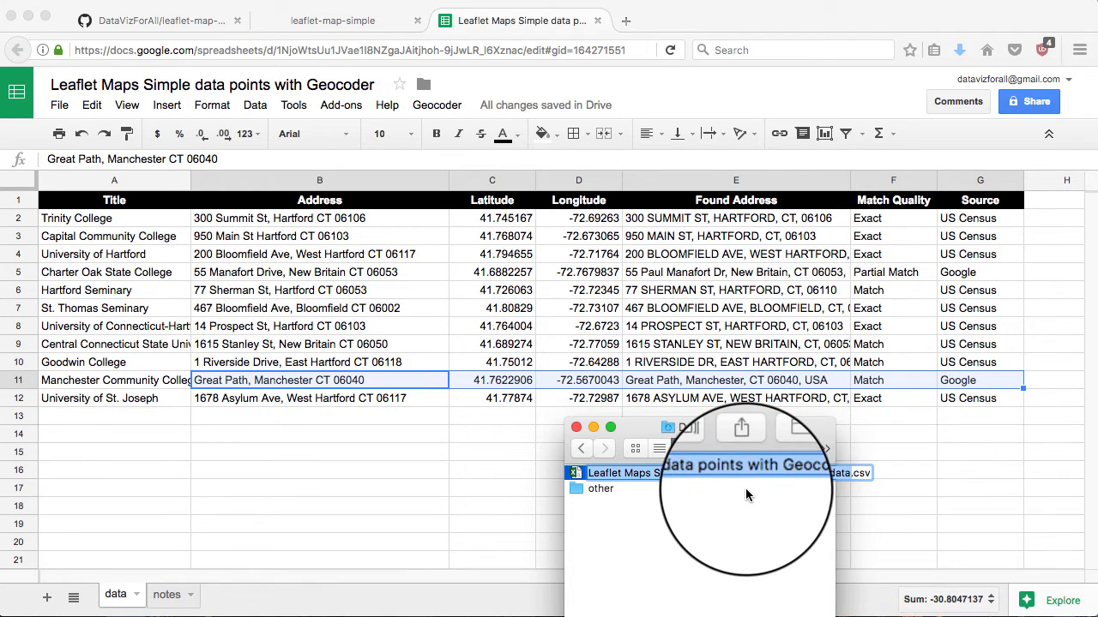
type("dat")
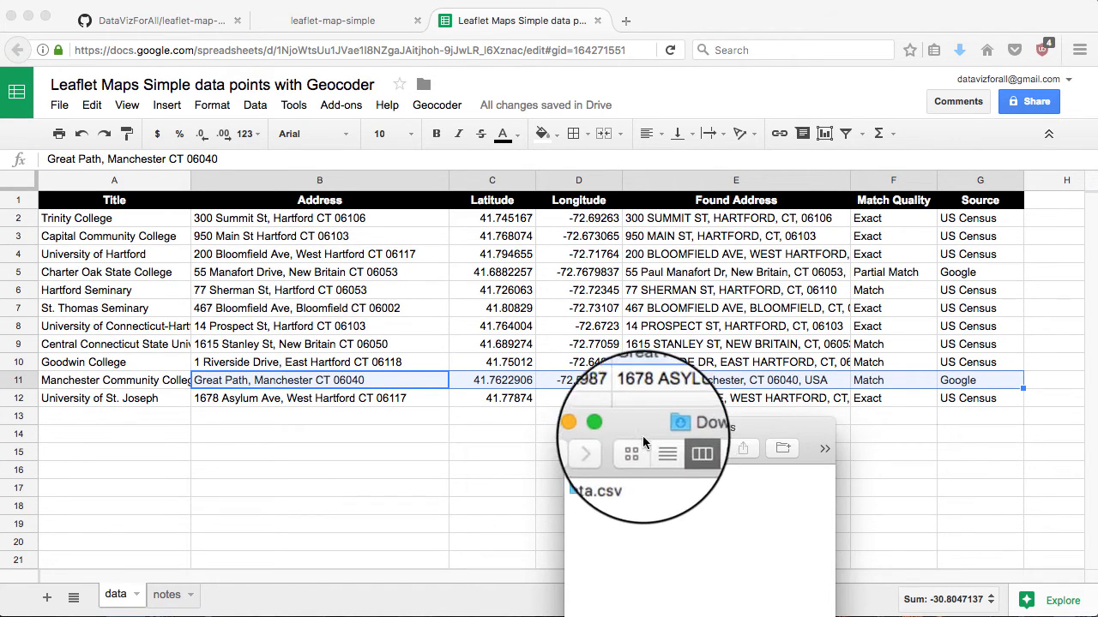
left_click_drag(643, 429, 871, 443)
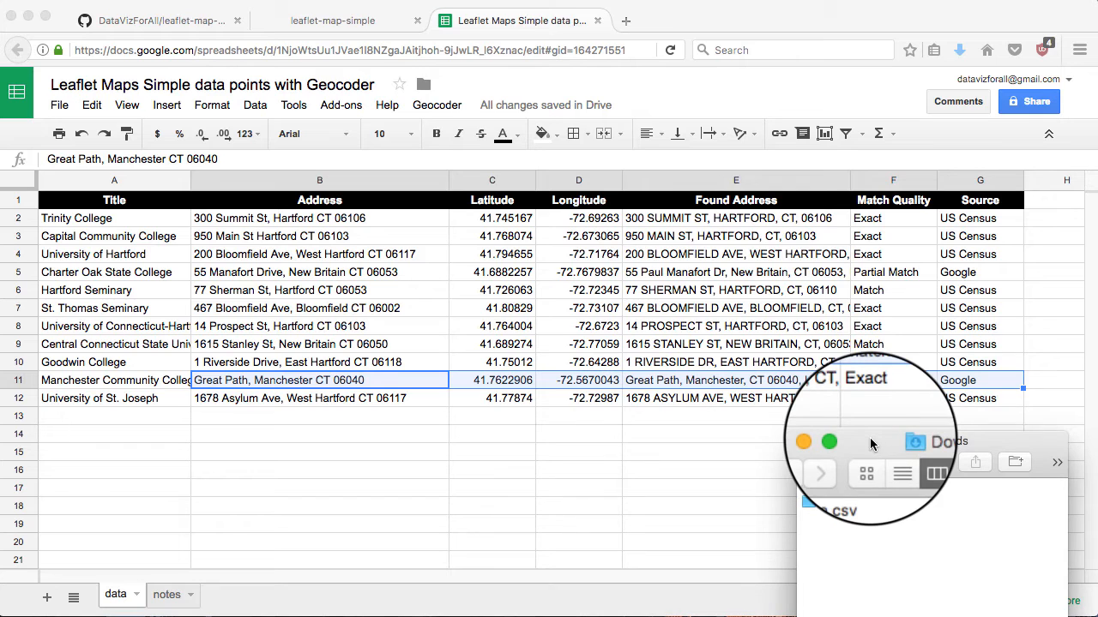
left_click(179, 24)
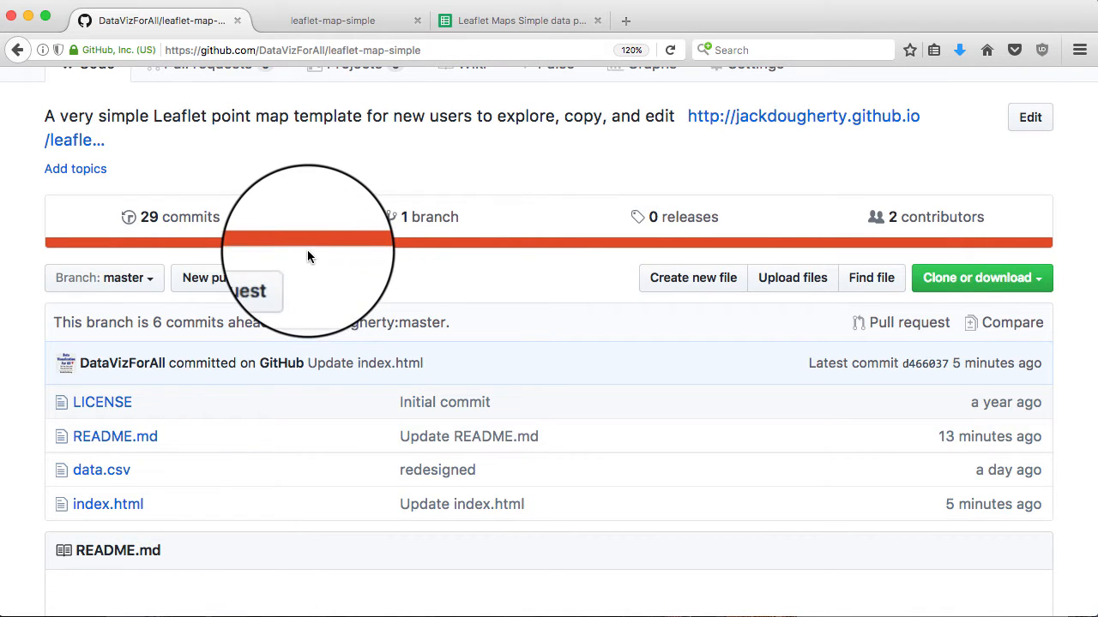
Drag data.csv from Downloads into the repository upload and commit it to master
scroll(203, 182, "up", 3)
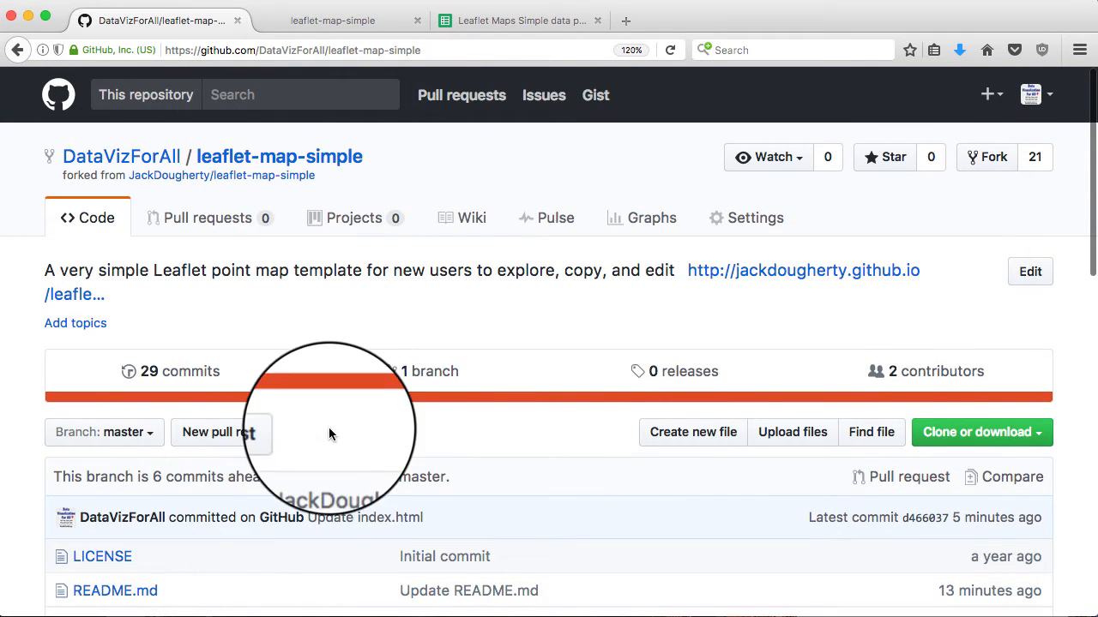
scroll(327, 439, "down", 2)
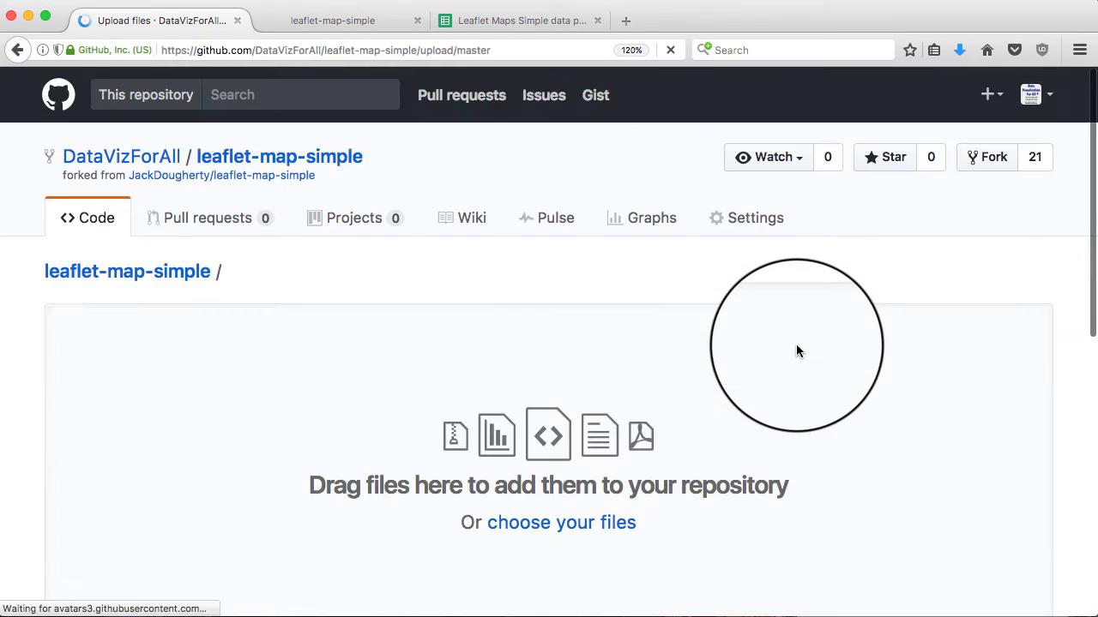
left_click(900, 616)
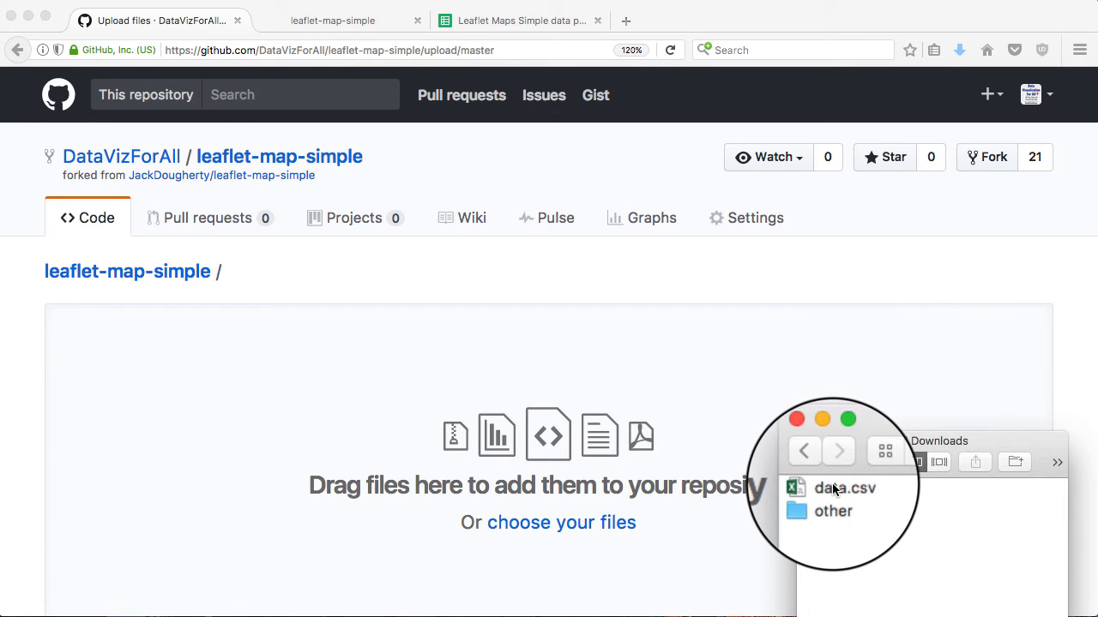
left_click_drag(832, 490, 674, 444)
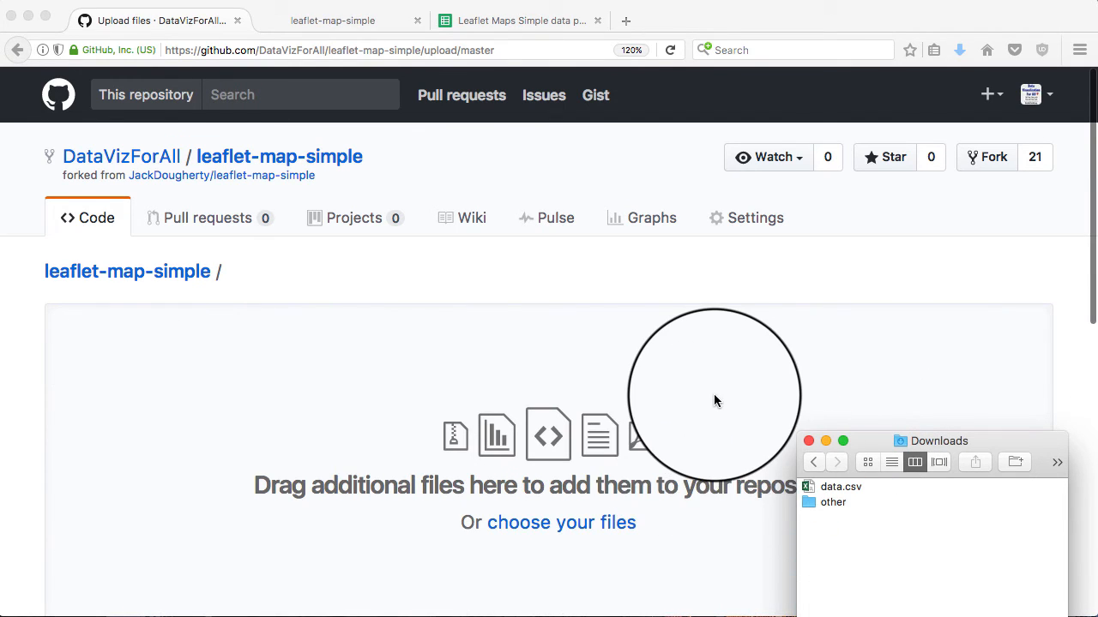
scroll(713, 401, "down", 5)
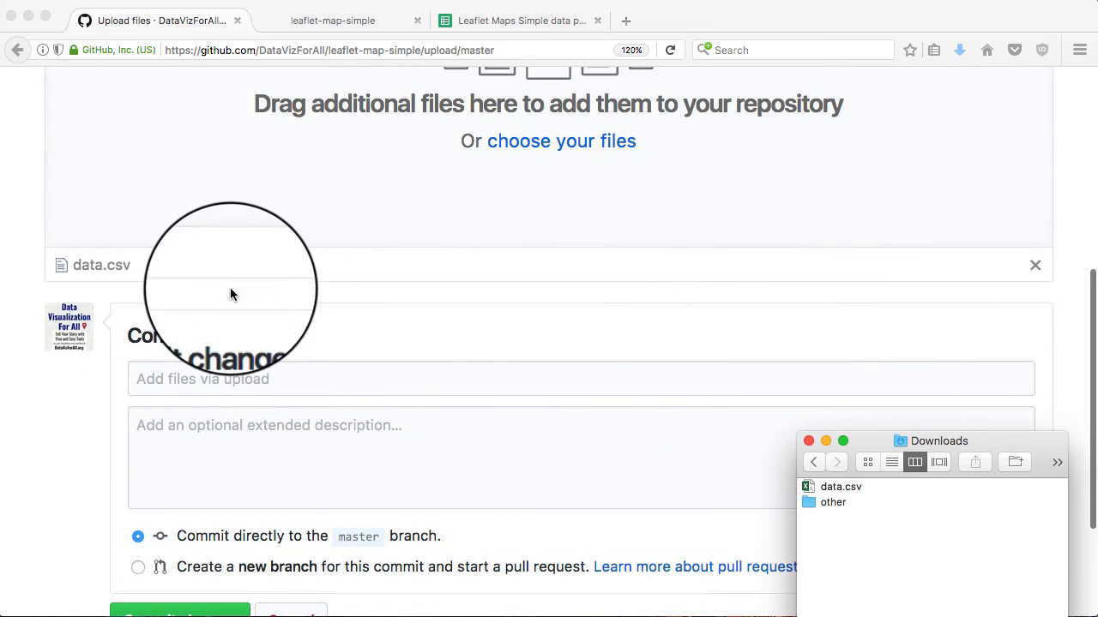
scroll(249, 306, "down", 3)
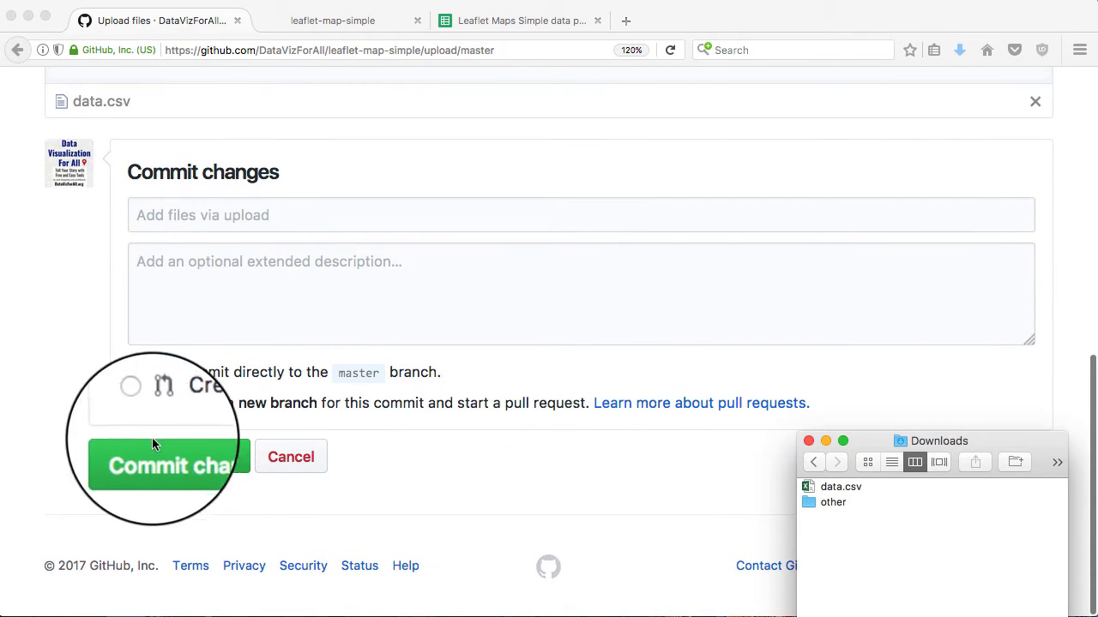
left_click(176, 458)
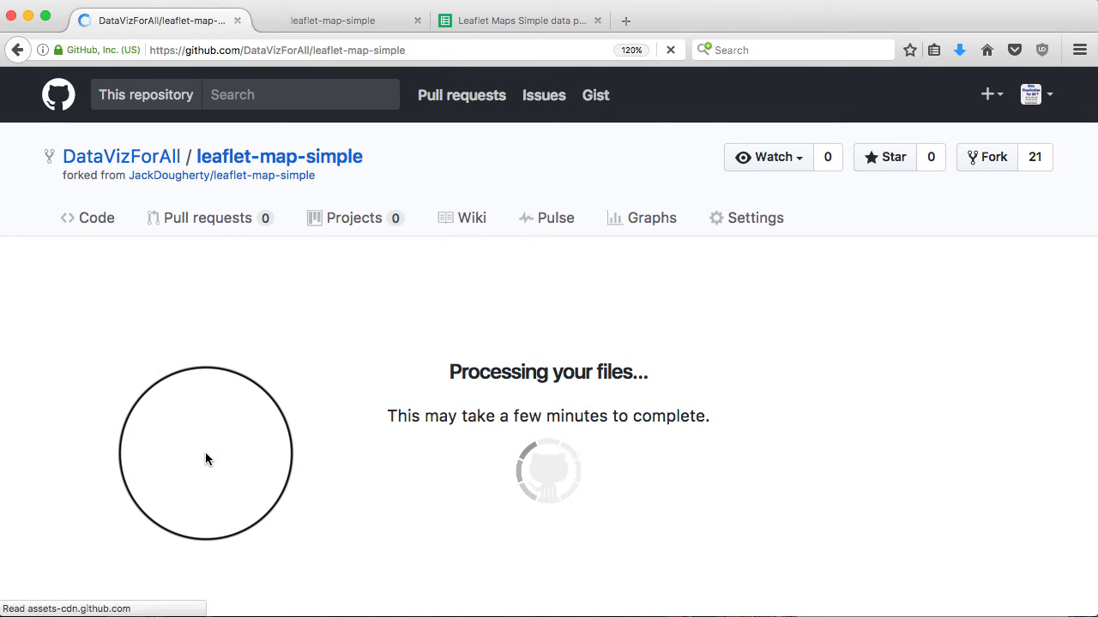
Verify data.csv shows the geocoded college table, then bring up the published Hartford map
scroll(240, 375, "down", 4)
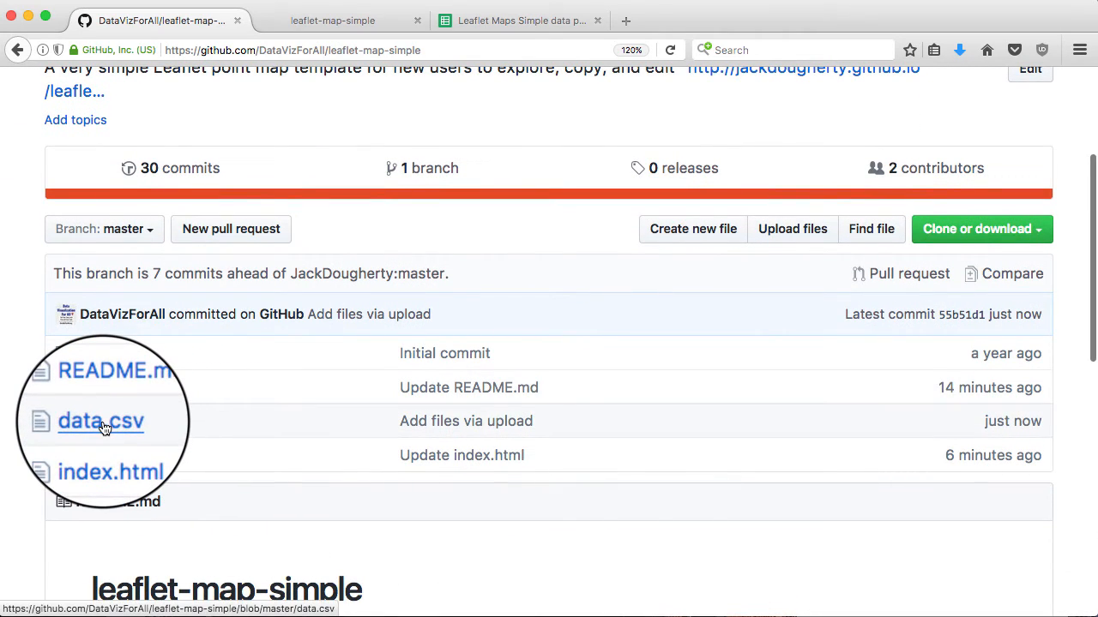
left_click(102, 427)
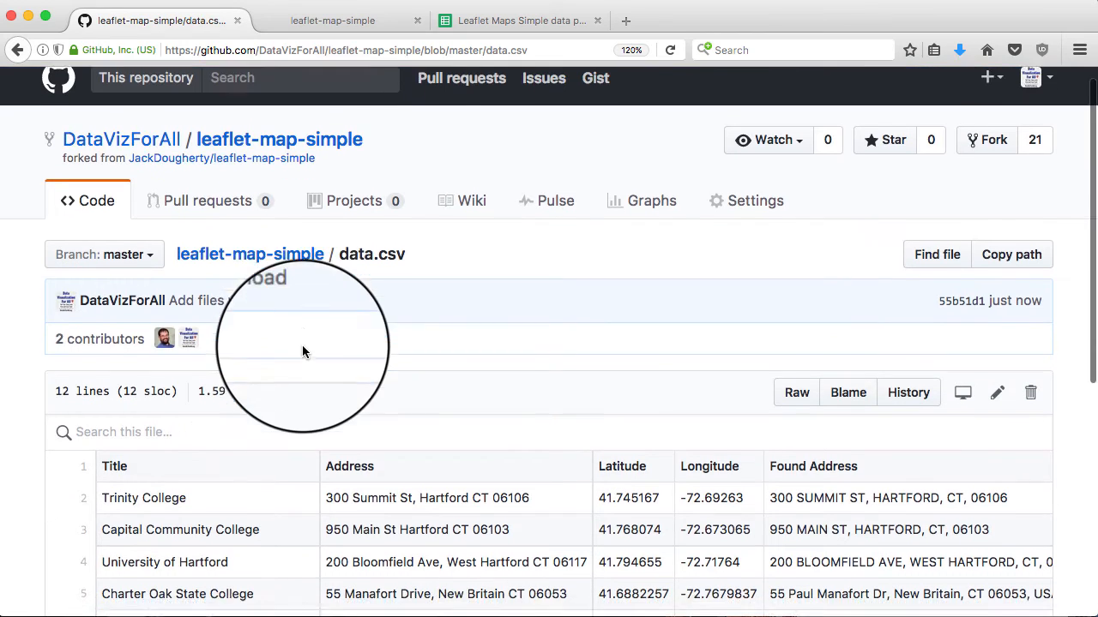
scroll(302, 345, "down", 2)
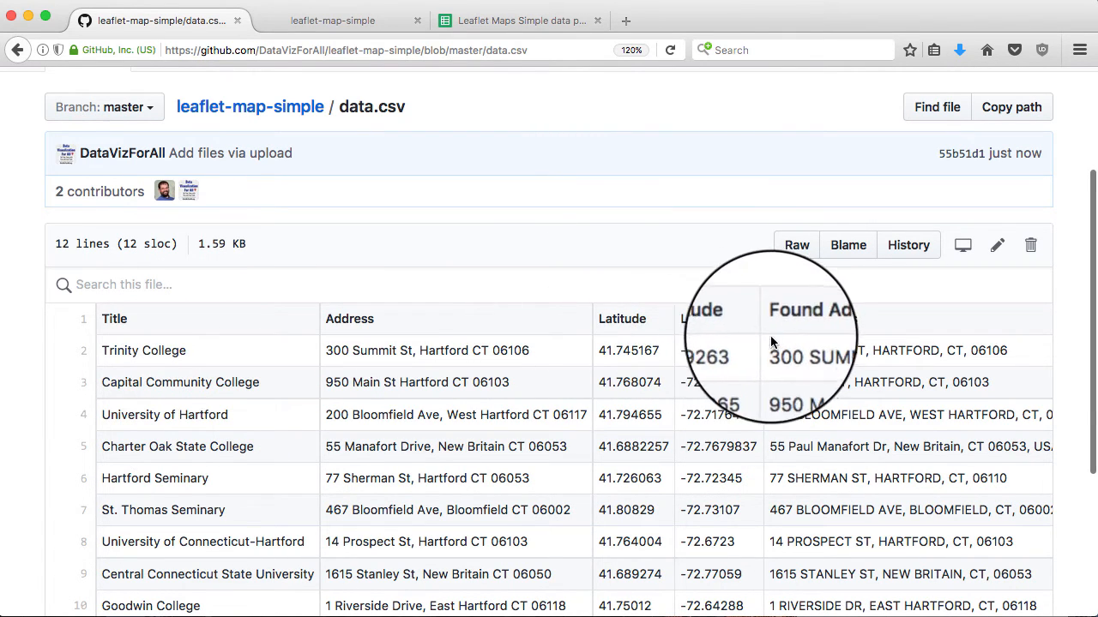
scroll(278, 313, "up", 3)
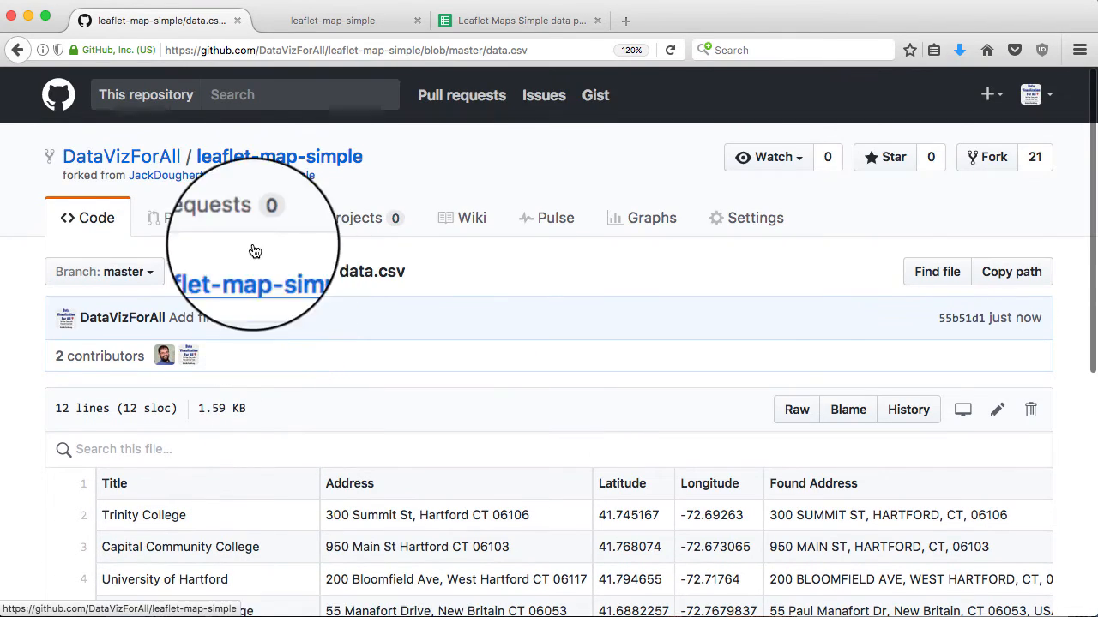
left_click(240, 156)
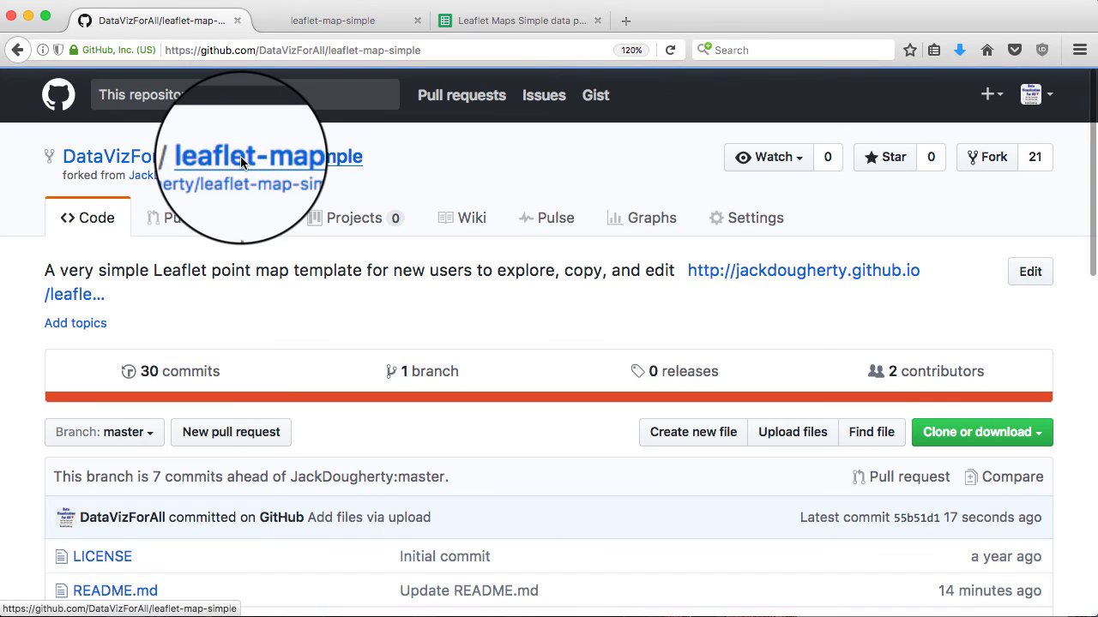
left_click(321, 23)
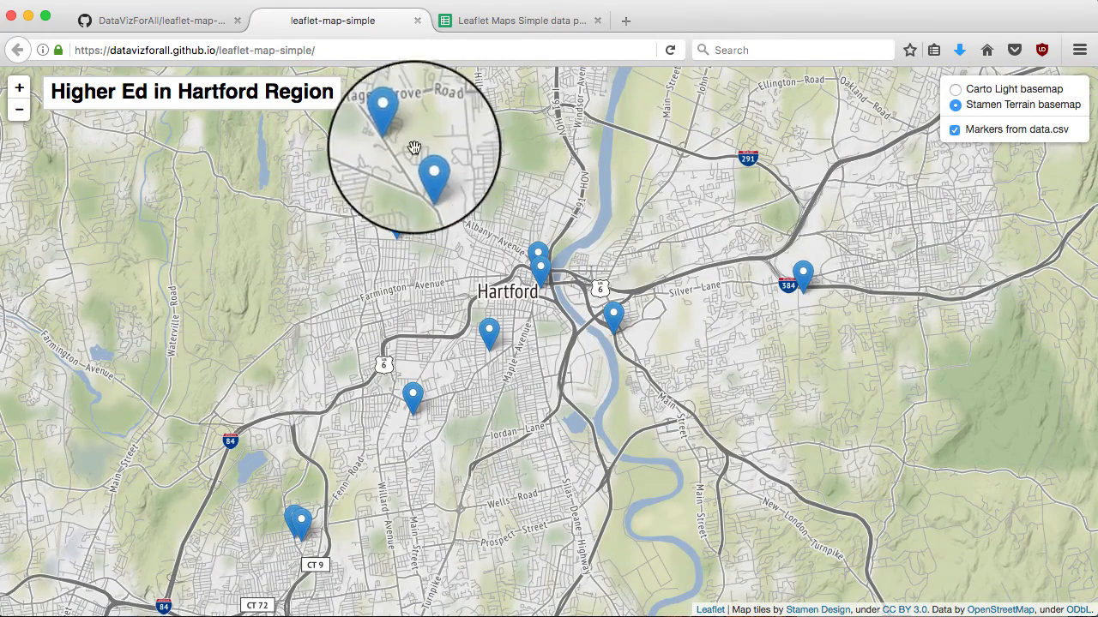
Open popups on several college markers, including Goodwin College and Manchester Community College
left_click(396, 219)
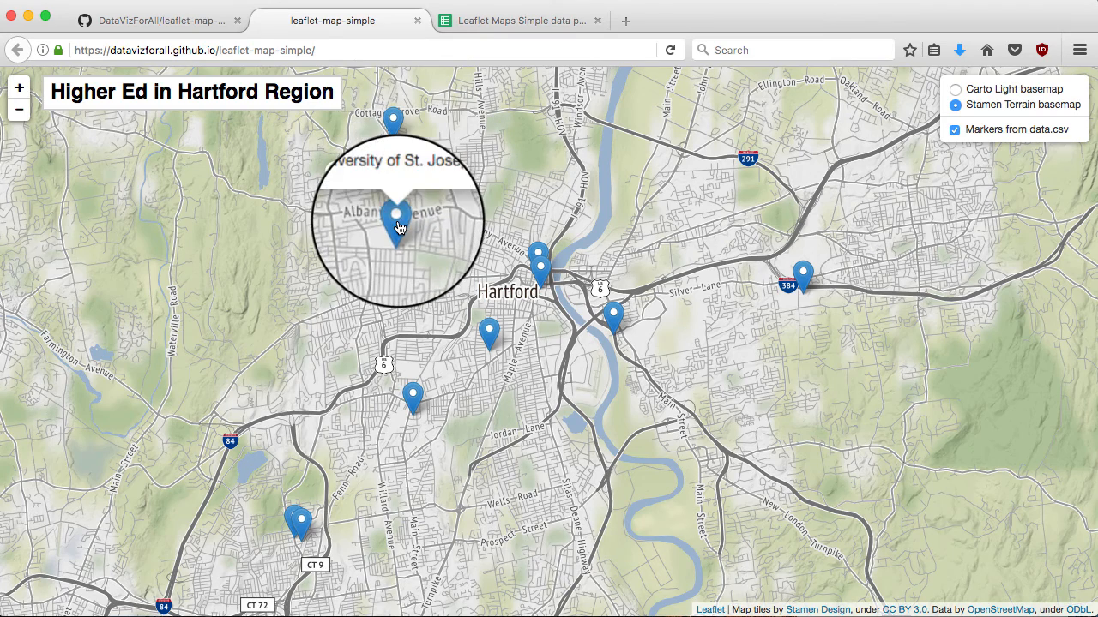
left_click(489, 334)
left_click(542, 261)
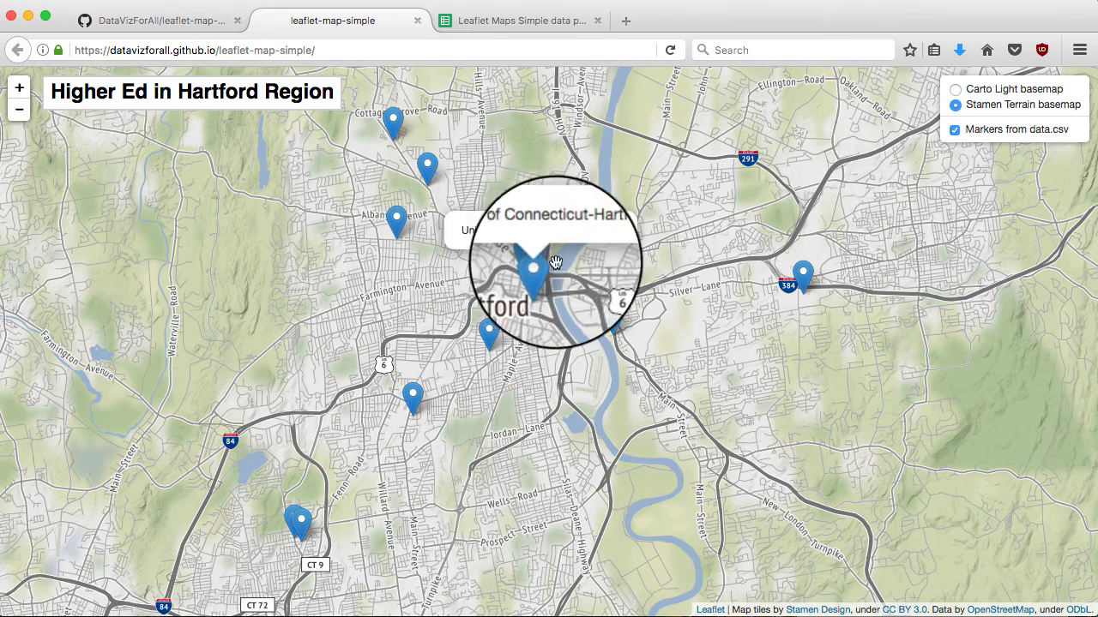
left_click(614, 324)
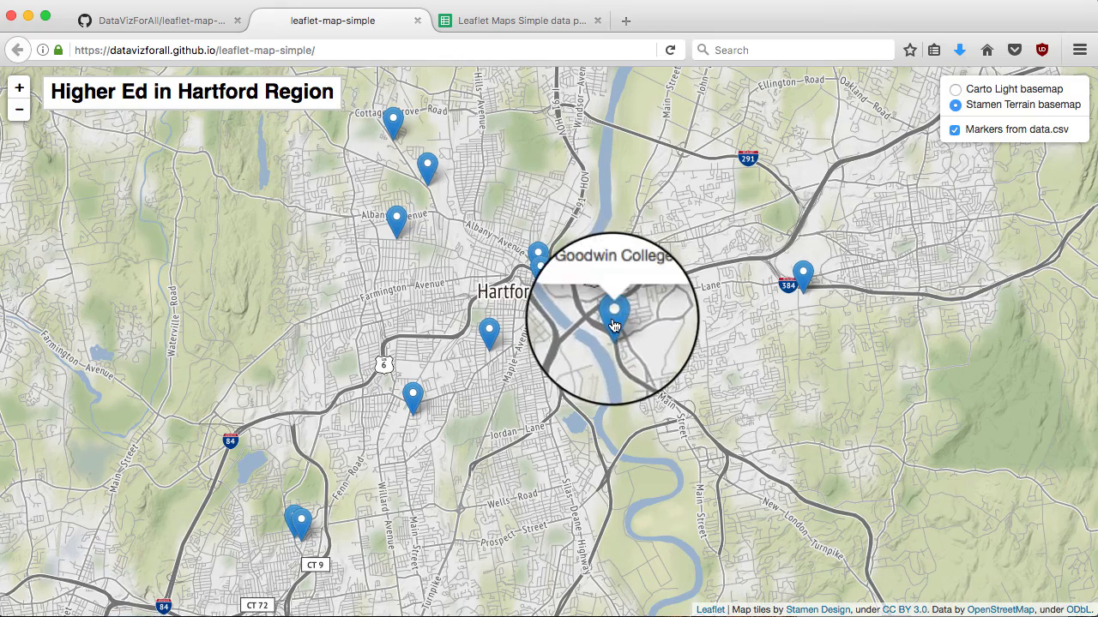
left_click(803, 273)
Try the Carto Light and Stamen Terrain basemaps, hide the data.csv markers, then return to GitHub
left_click(956, 91)
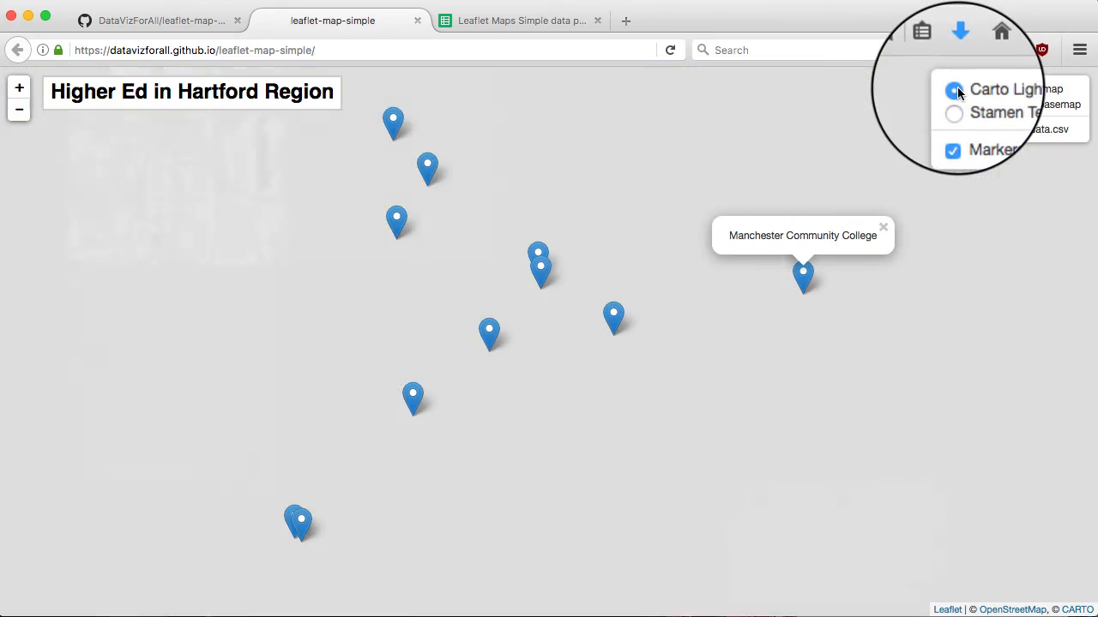
left_click(955, 106)
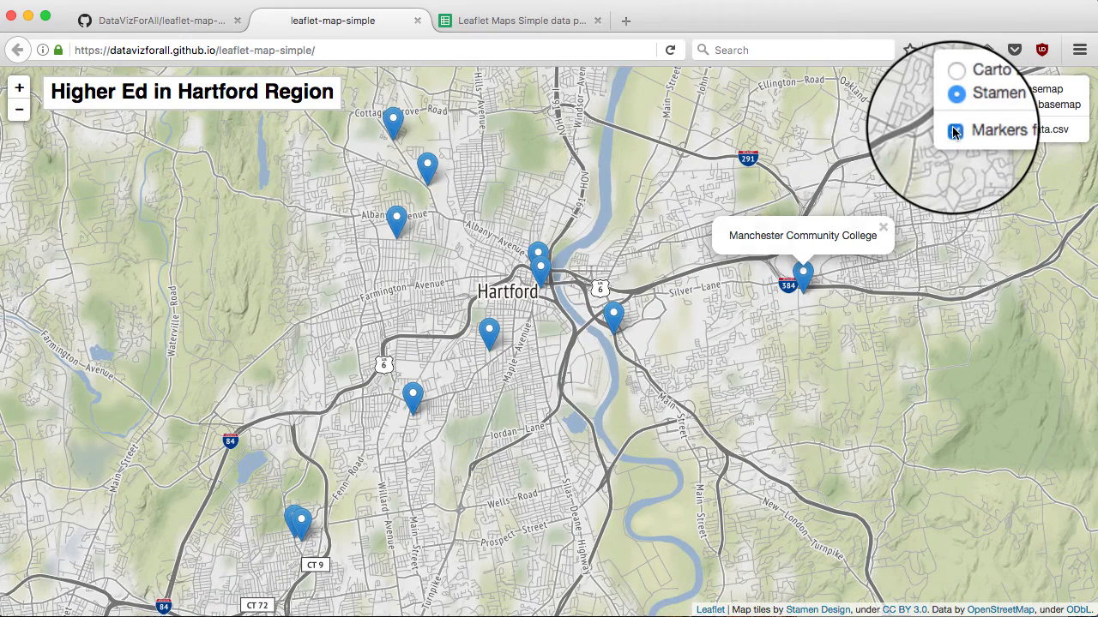
left_click(953, 130)
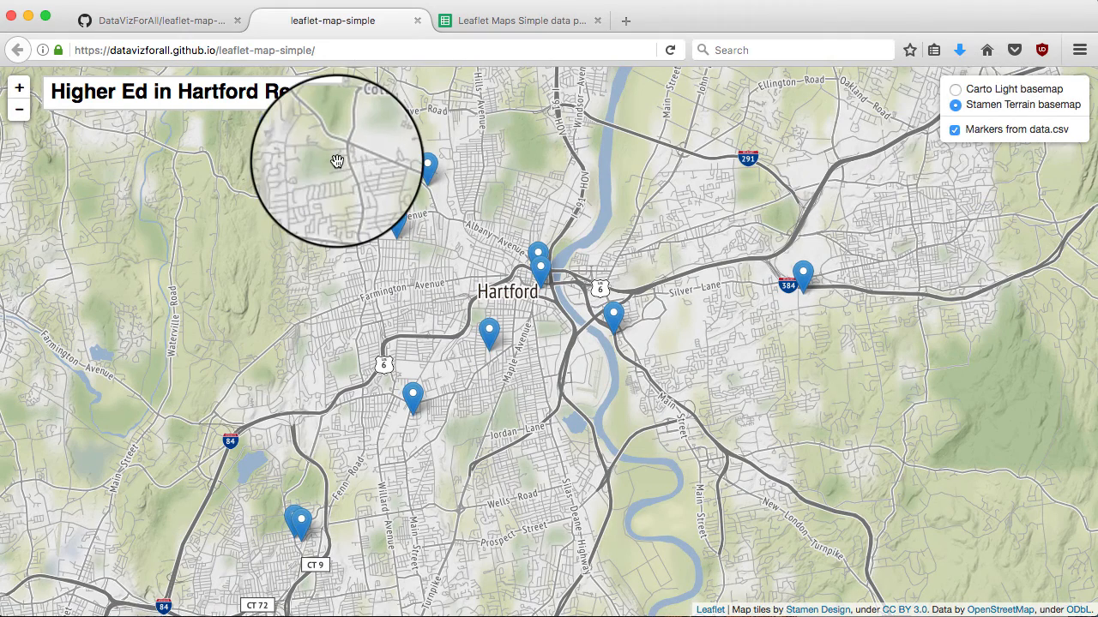
left_click(137, 27)
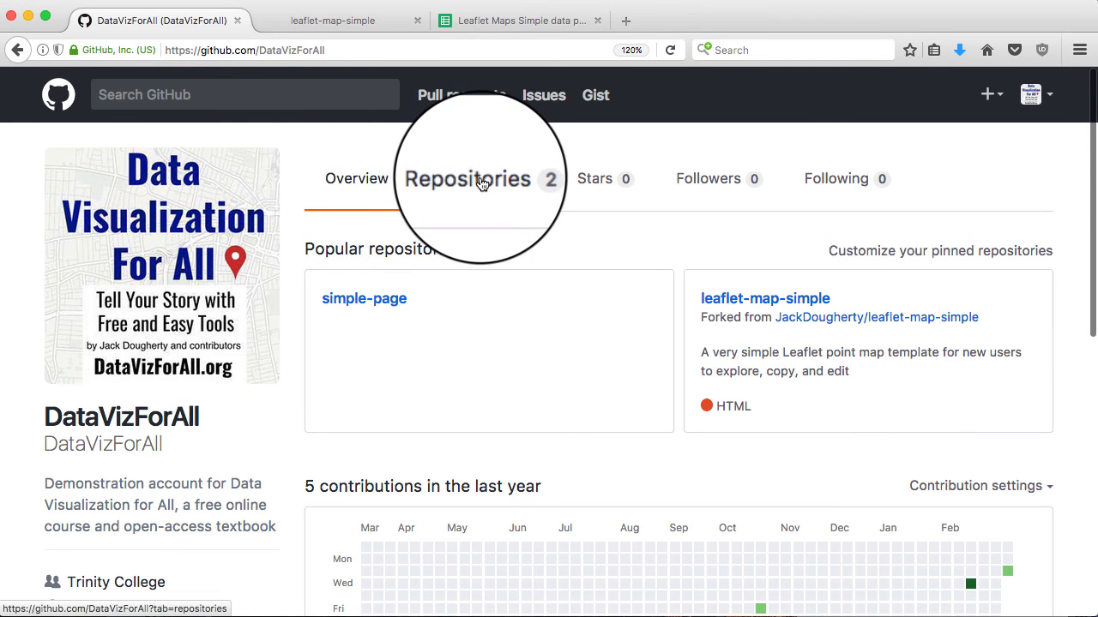
Show the account's Repositories tab listing leaflet-map-simple above simple-page
left_click(482, 184)
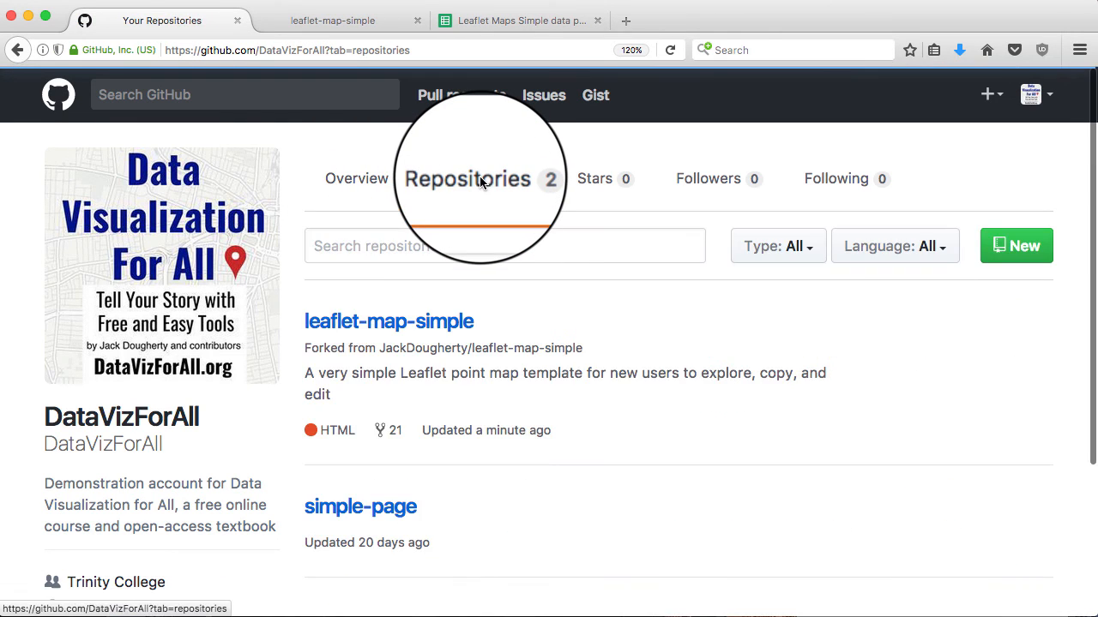